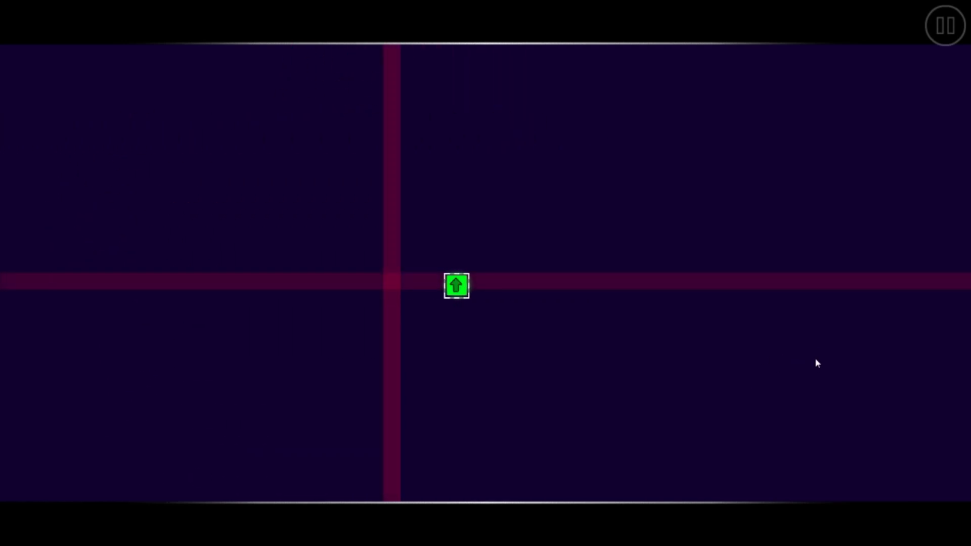
- Delete the triangle outline between the small arrow and the rows of spawn triggers
{"action": "key", "text": "Down"}
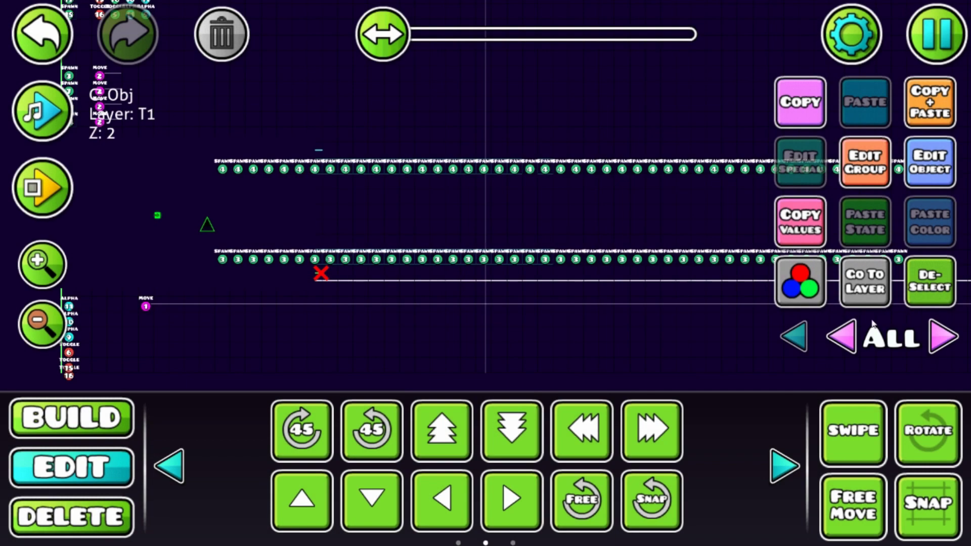
{"action": "left_click", "coordinate": [57, 254]}
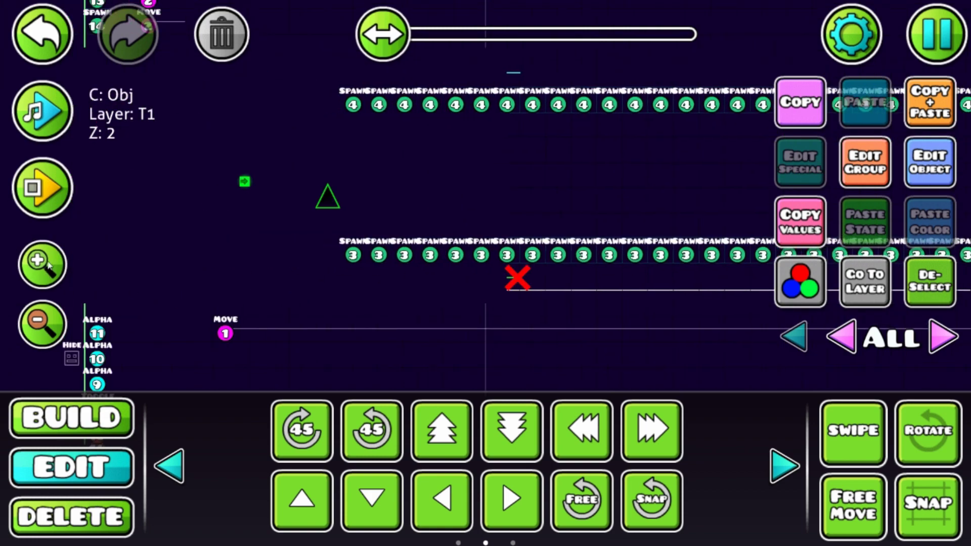
{"action": "left_click", "coordinate": [49, 263]}
{"action": "left_click_drag", "start_coordinate": [176, 322], "coordinate": [272, 352]}
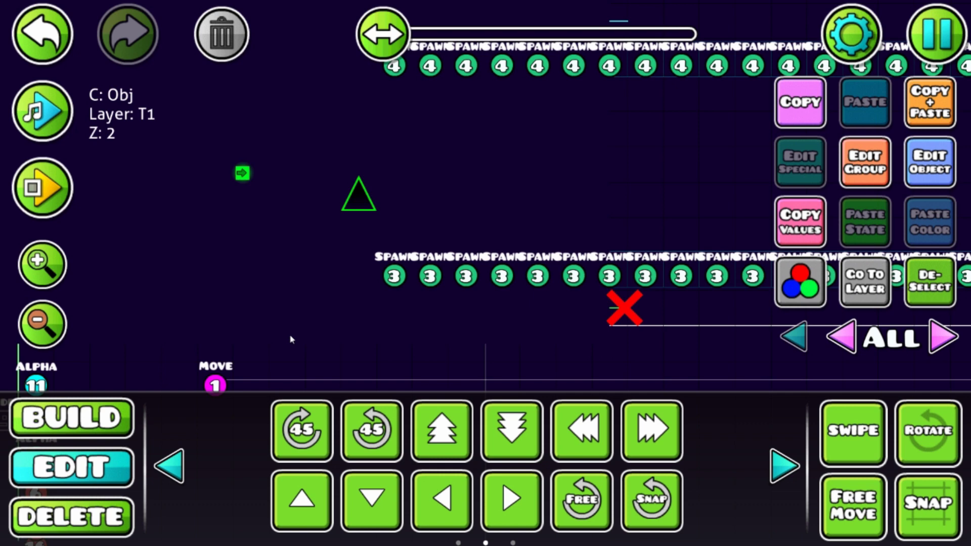
{"action": "left_click", "coordinate": [241, 177]}
{"action": "left_click", "coordinate": [363, 206]}
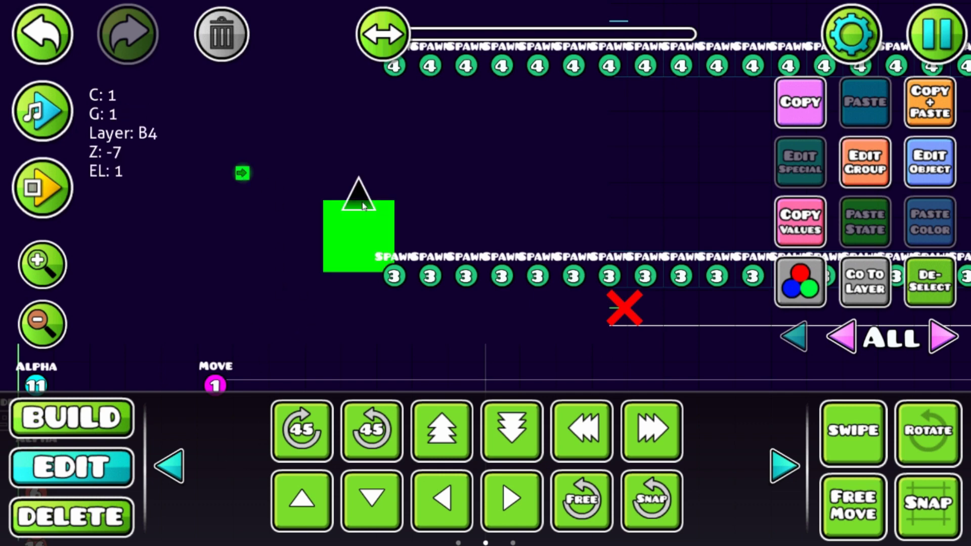
{"action": "left_click", "coordinate": [363, 206]}
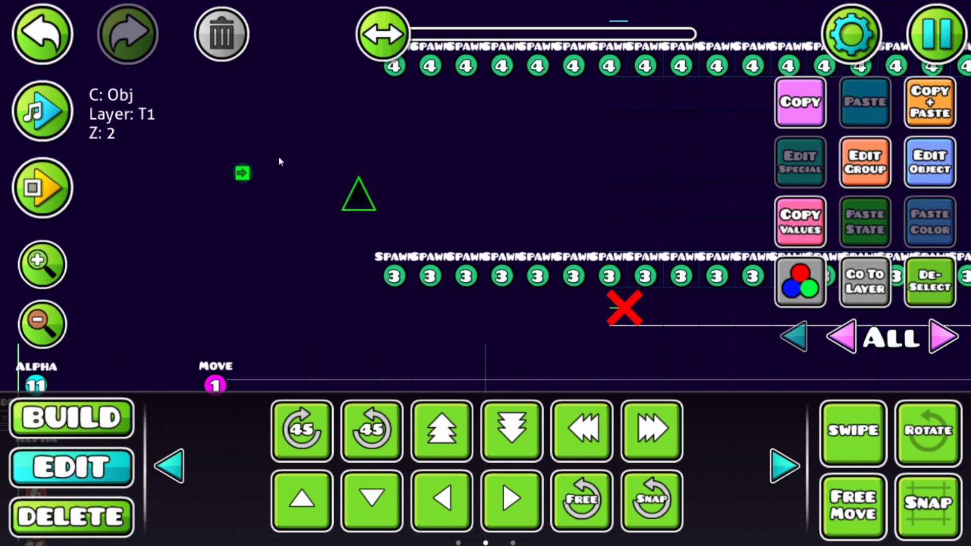
{"action": "left_click", "coordinate": [224, 50]}
- Place a collision block in the open space between the two rows of spawn triggers
{"action": "left_click", "coordinate": [89, 442]}
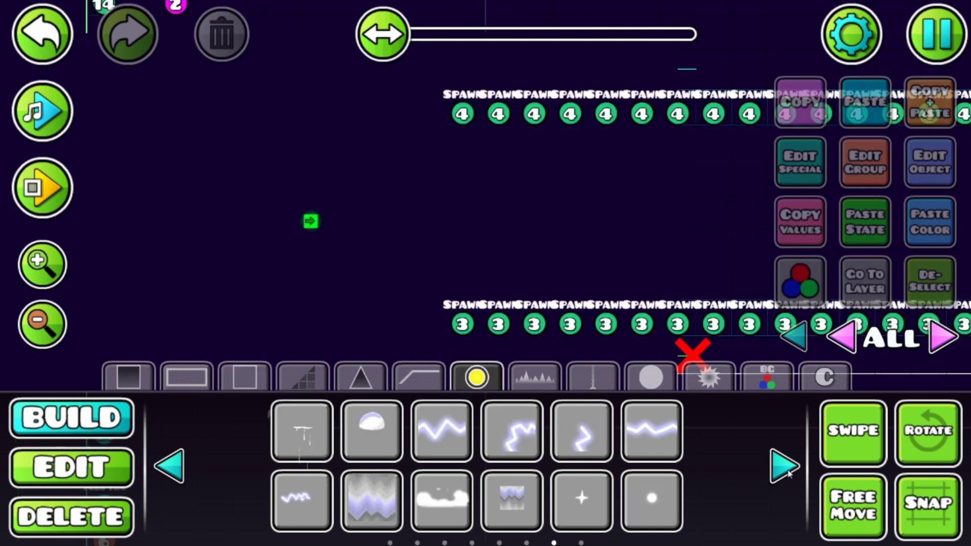
{"action": "left_click", "coordinate": [774, 470]}
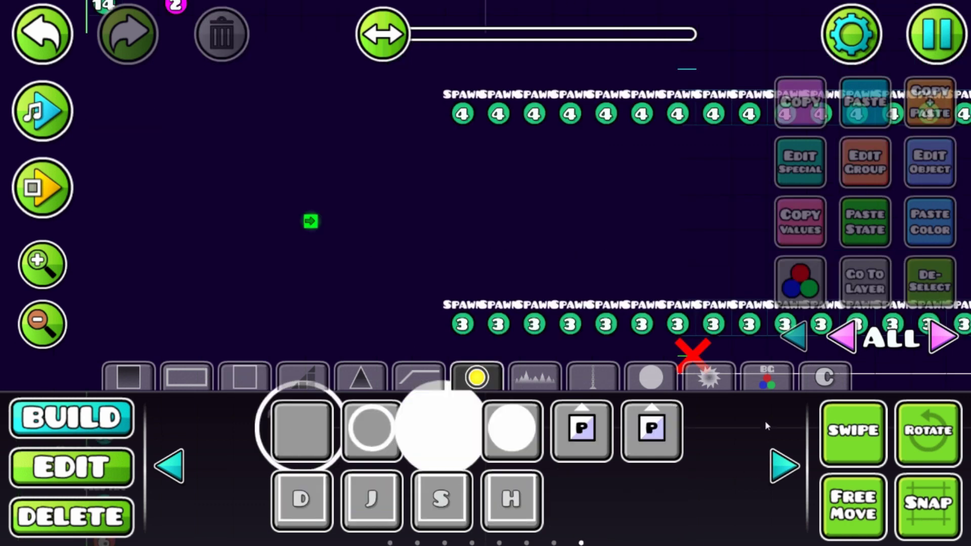
{"action": "left_click", "coordinate": [768, 376]}
{"action": "left_click", "coordinate": [783, 465]}
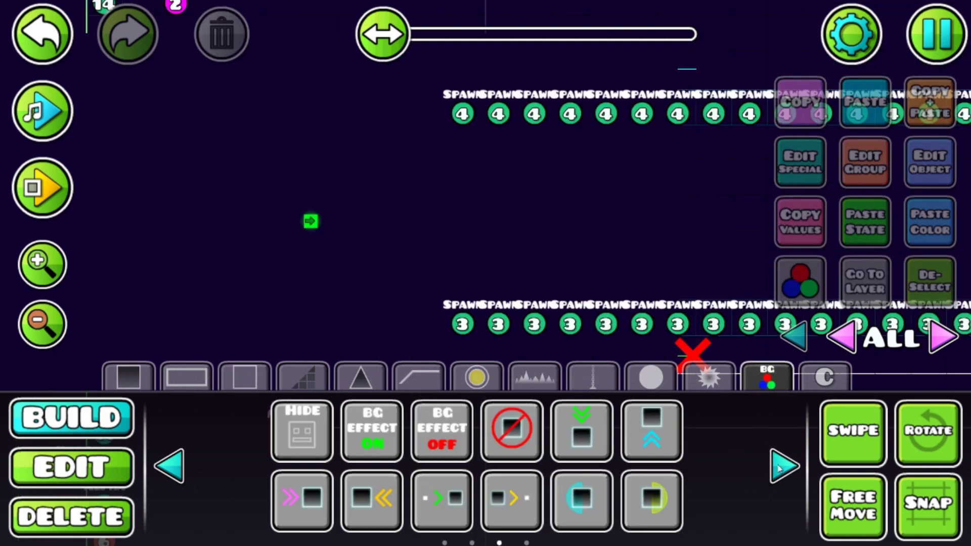
{"action": "left_click", "coordinate": [183, 475]}
{"action": "left_click", "coordinate": [366, 504]}
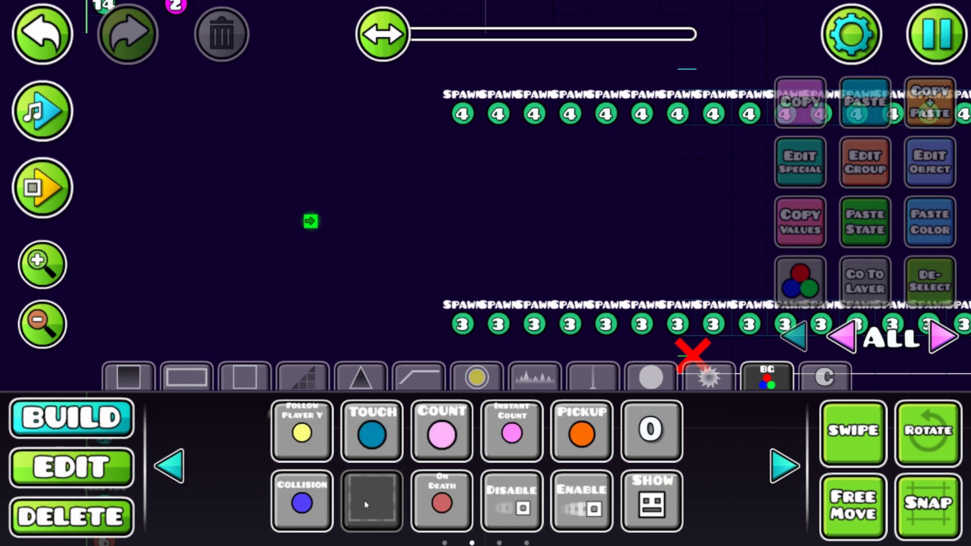
{"action": "left_click", "coordinate": [495, 262]}
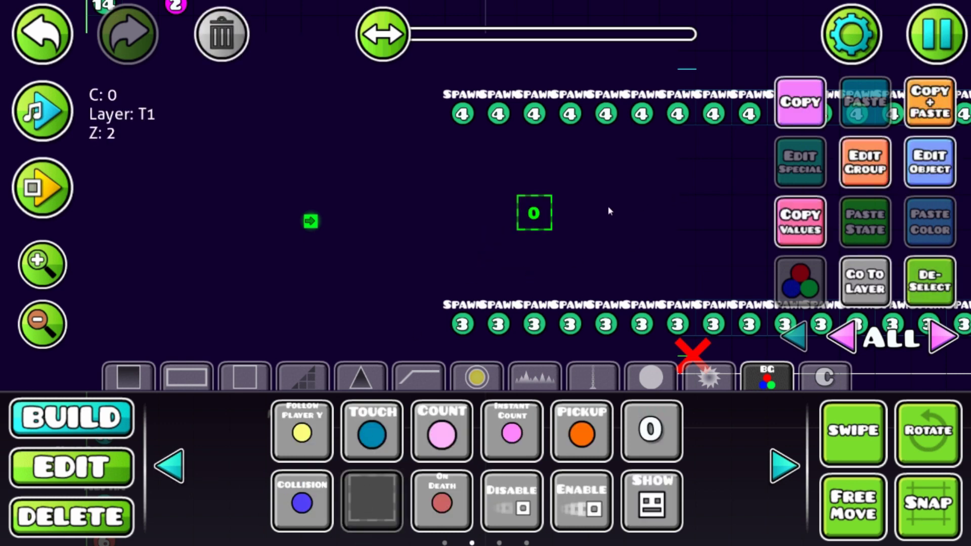
- Set the collision block's Block ID to 1
{"action": "left_click", "coordinate": [930, 162]}
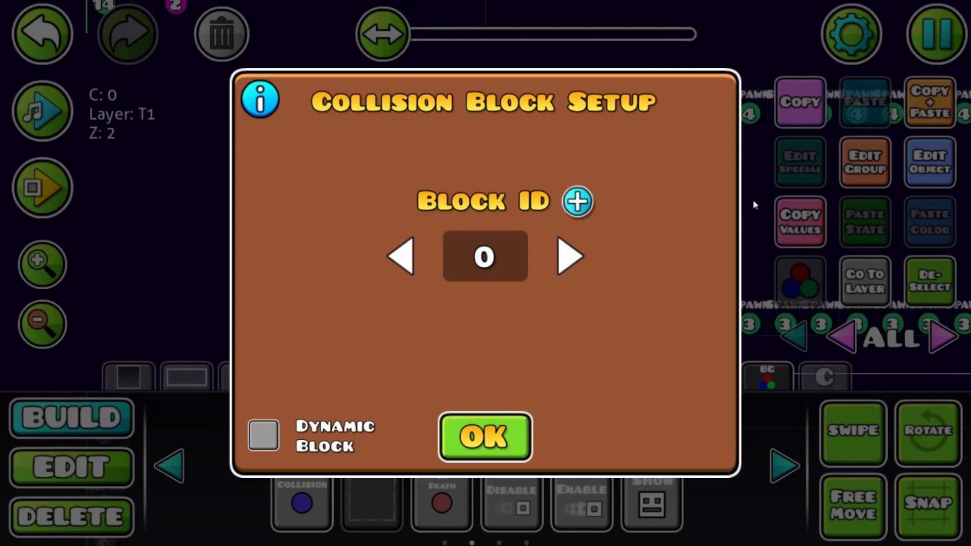
{"action": "left_click", "coordinate": [578, 205]}
{"action": "key", "text": "Escape"}
{"action": "left_click", "coordinate": [863, 163]}
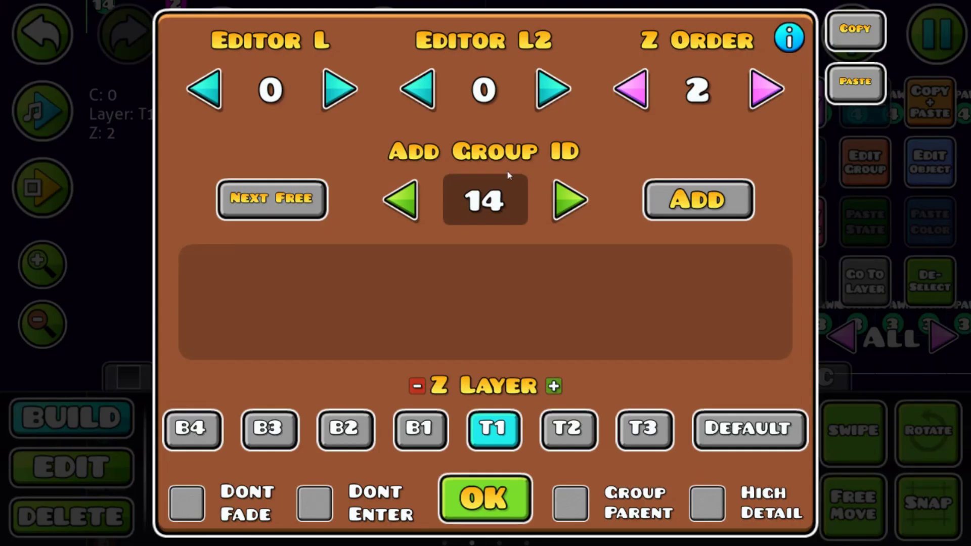
{"action": "key", "text": "Escape"}
{"action": "left_click", "coordinate": [930, 162]}
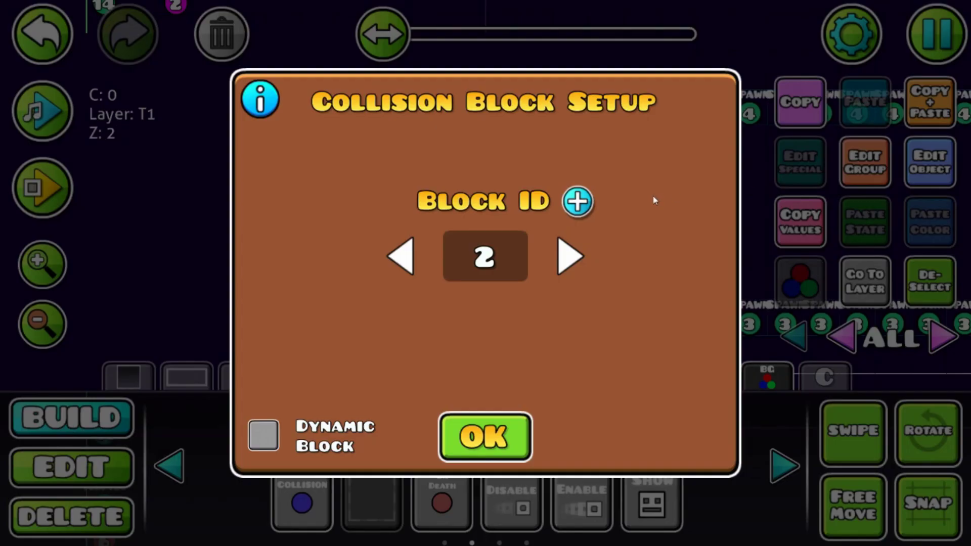
{"action": "left_click", "coordinate": [588, 200]}
{"action": "left_click", "coordinate": [587, 200]}
{"action": "left_click", "coordinate": [588, 200]}
{"action": "key", "text": "Escape"}
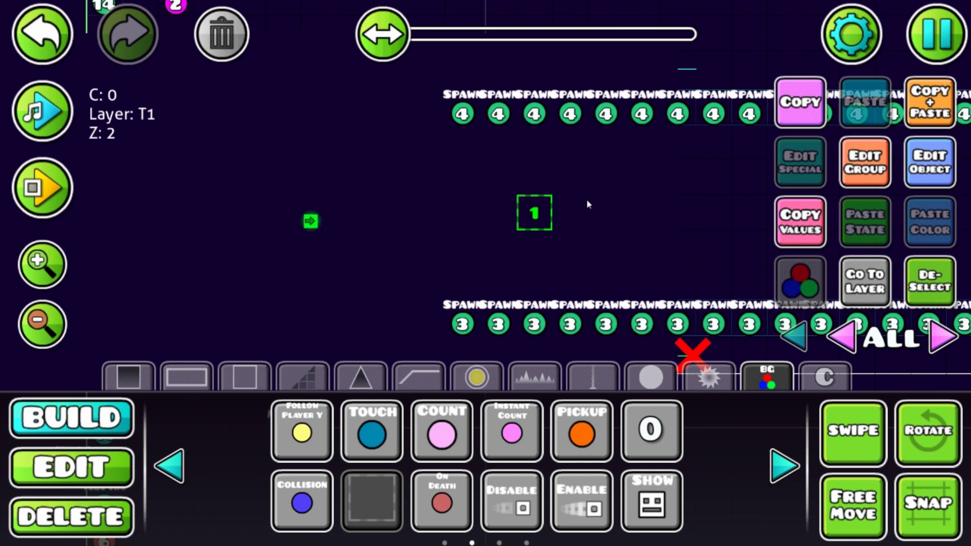
- Move the collision block three grid units left, just before the start of the spawn trigger rows
{"action": "left_click_drag", "start_coordinate": [576, 221], "coordinate": [632, 210]}
{"action": "key", "text": "a"}
{"action": "key", "text": "a"}
{"action": "key", "text": "a"}
{"action": "left_click", "coordinate": [43, 264]}
{"action": "left_click", "coordinate": [42, 264]}
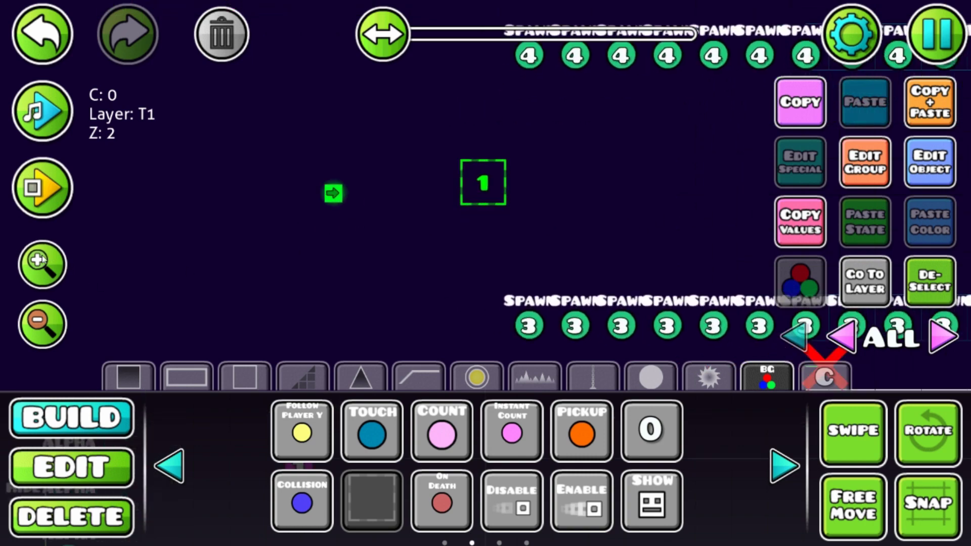
{"action": "left_click", "coordinate": [42, 264]}
- Show editor layer 2 and assign the collision block to Editor L 2
{"action": "left_click", "coordinate": [871, 280]}
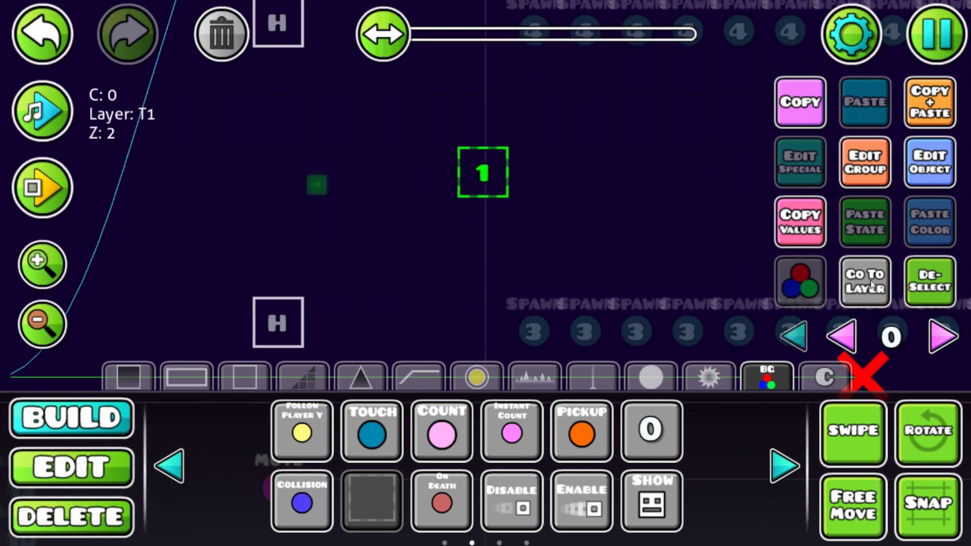
{"action": "left_click_drag", "start_coordinate": [483, 275], "coordinate": [562, 318]}
{"action": "left_click", "coordinate": [131, 464]}
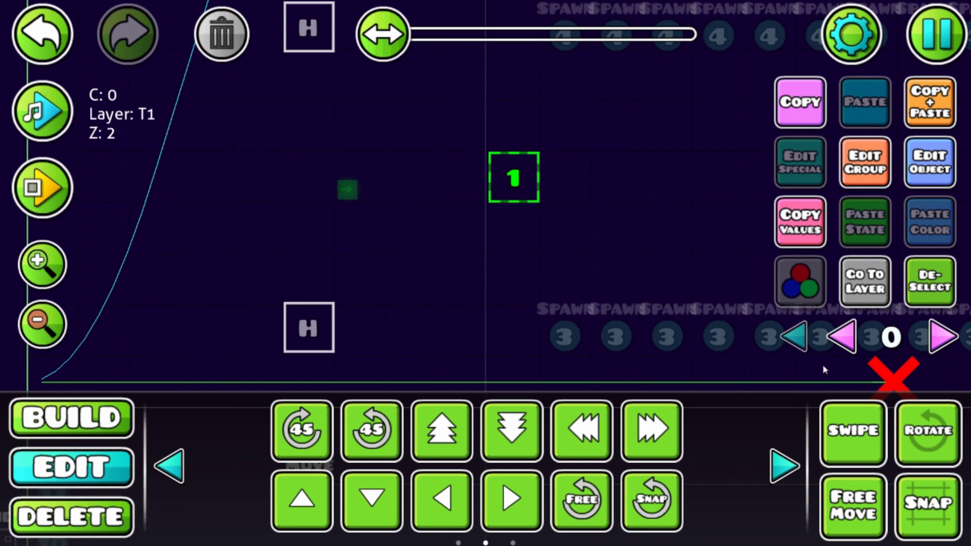
{"action": "left_click", "coordinate": [948, 343]}
{"action": "left_click", "coordinate": [949, 343]}
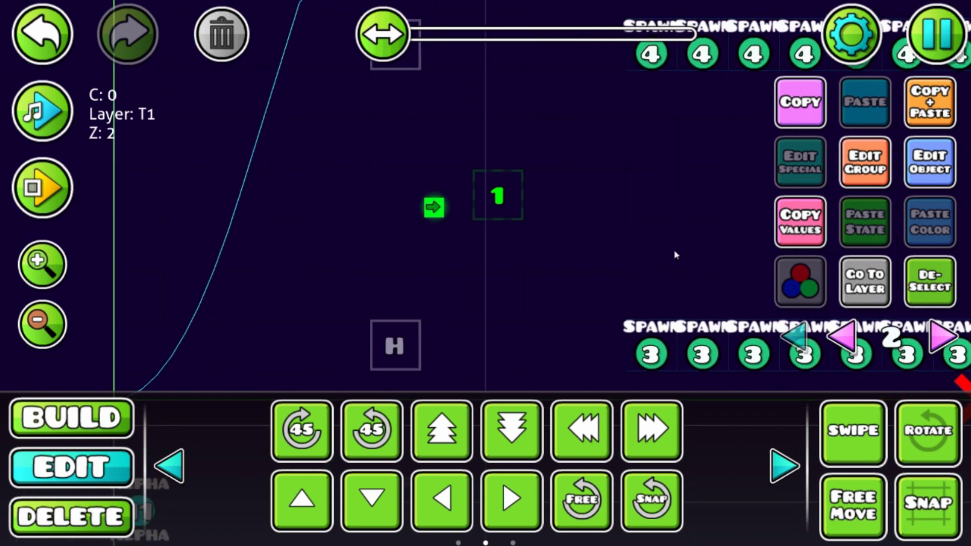
{"action": "left_click", "coordinate": [862, 168]}
{"action": "left_click", "coordinate": [334, 87]}
{"action": "left_click", "coordinate": [334, 87]}
{"action": "left_click", "coordinate": [485, 498]}
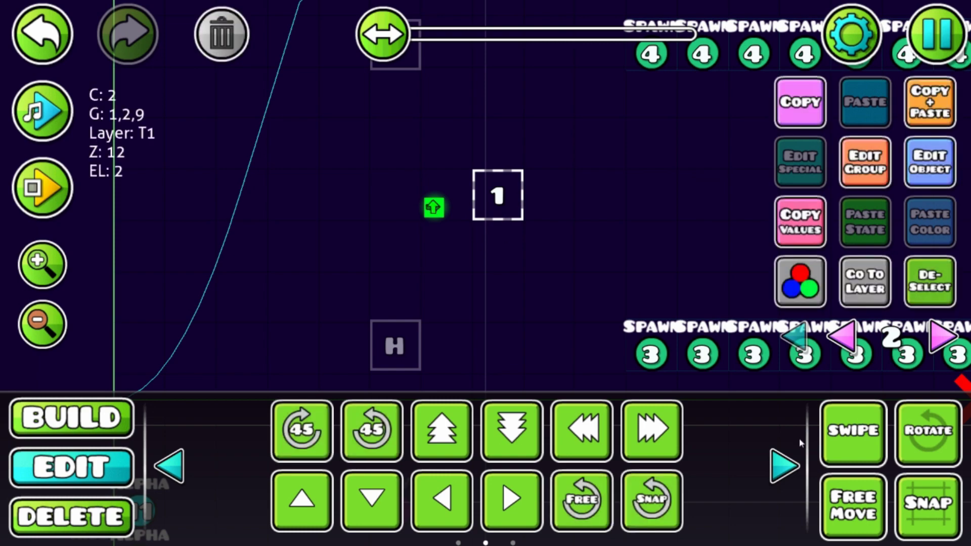
- Select all the stacked arrow objects, check which group IDs they use, and deselect them
{"action": "left_click", "coordinate": [852, 450]}
{"action": "left_click_drag", "start_coordinate": [454, 241], "coordinate": [455, 242]}
{"action": "left_click", "coordinate": [863, 168]}
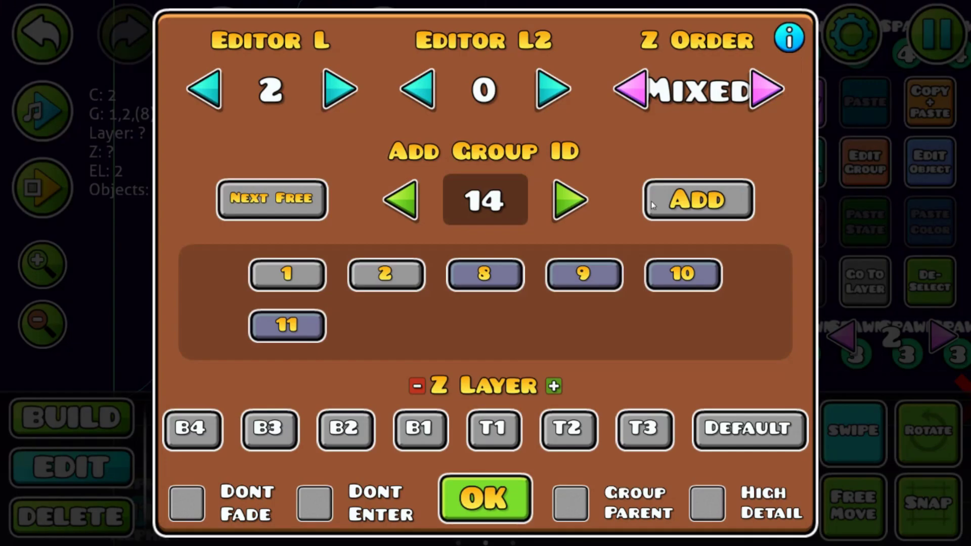
{"action": "key", "text": "Escape"}
{"action": "left_click", "coordinate": [912, 276]}
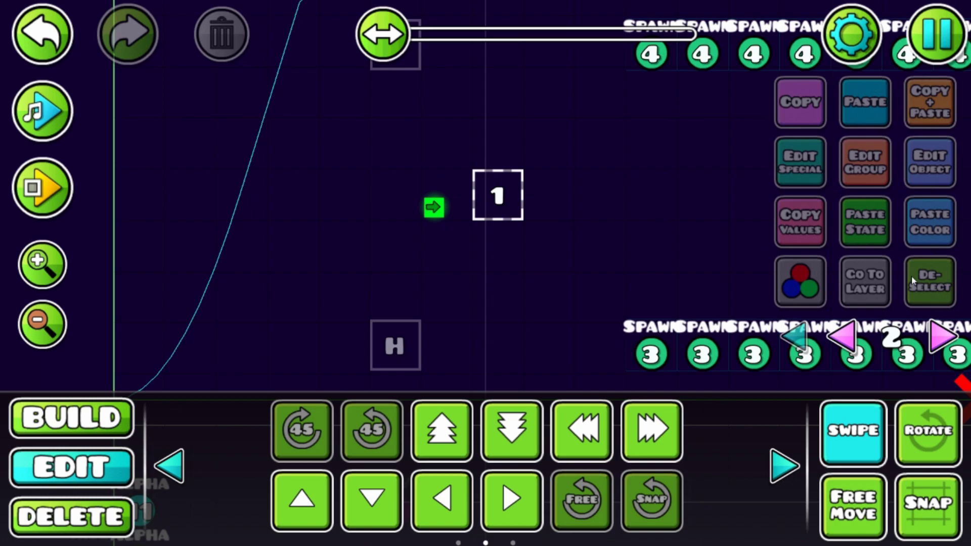
- Add group IDs 1 and 2 to the collision block
{"action": "left_click_drag", "start_coordinate": [550, 177], "coordinate": [519, 212]}
{"action": "left_click", "coordinate": [847, 175]}
{"action": "left_click", "coordinate": [483, 203]}
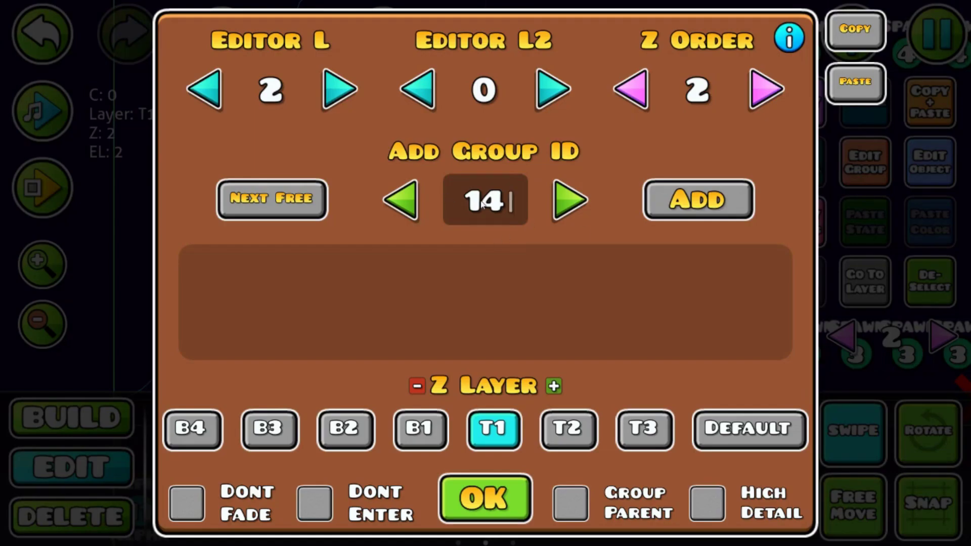
{"action": "key", "text": "BackSpace"}
{"action": "left_click", "coordinate": [688, 218]}
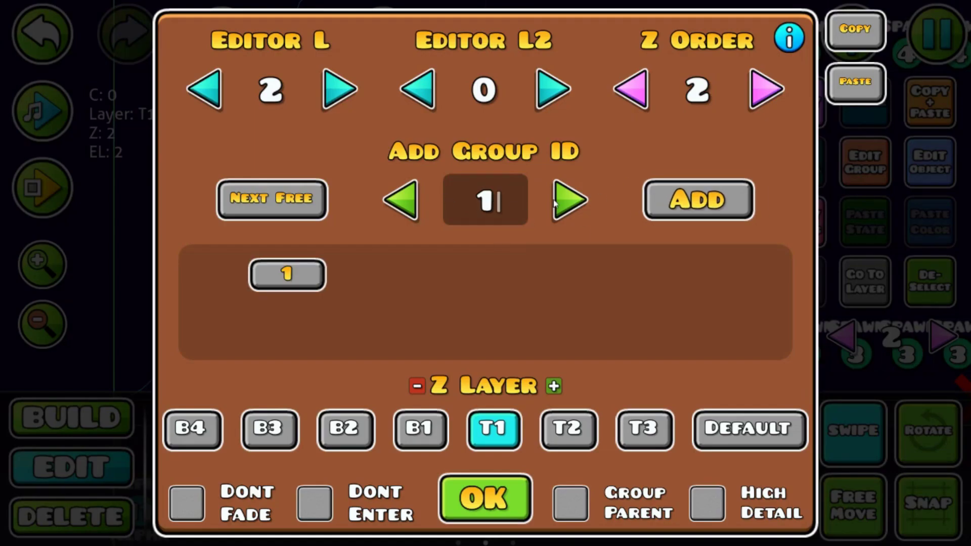
{"action": "key", "text": "Escape"}
{"action": "left_click", "coordinate": [881, 161]}
{"action": "left_click", "coordinate": [735, 190]}
{"action": "key", "text": "Escape"}
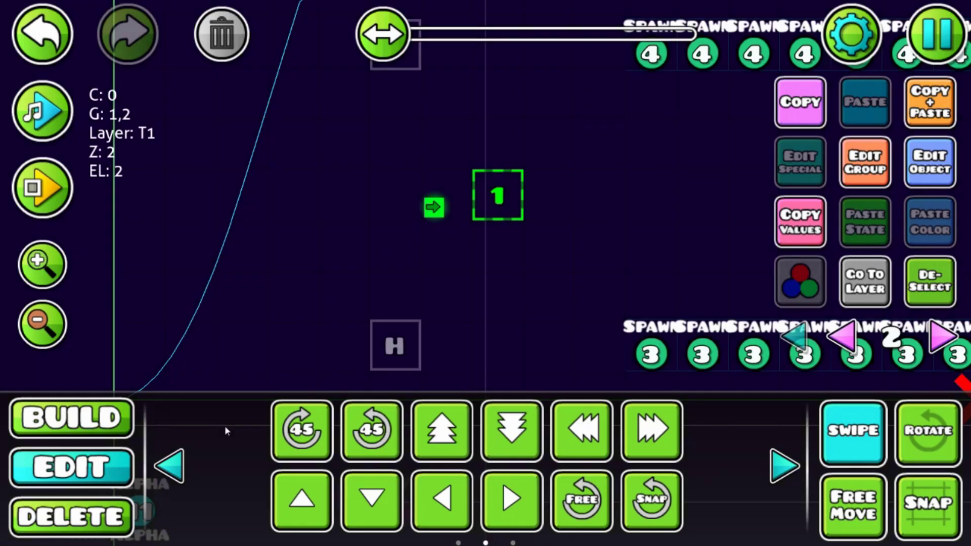
{"action": "left_click", "coordinate": [170, 466]}
{"action": "left_click", "coordinate": [351, 439]}
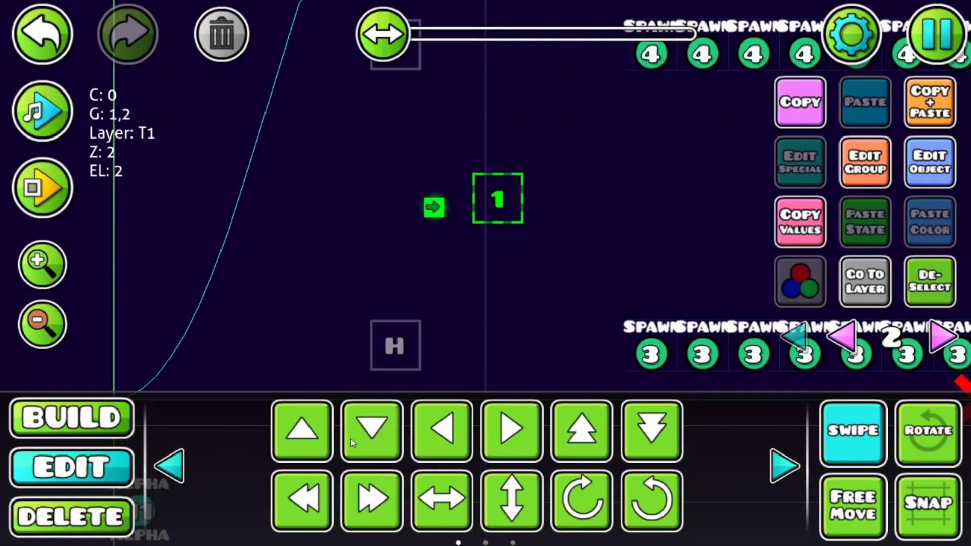
{"action": "left_click", "coordinate": [350, 439]}
{"action": "left_click", "coordinate": [334, 433]}
{"action": "left_click", "coordinate": [334, 433]}
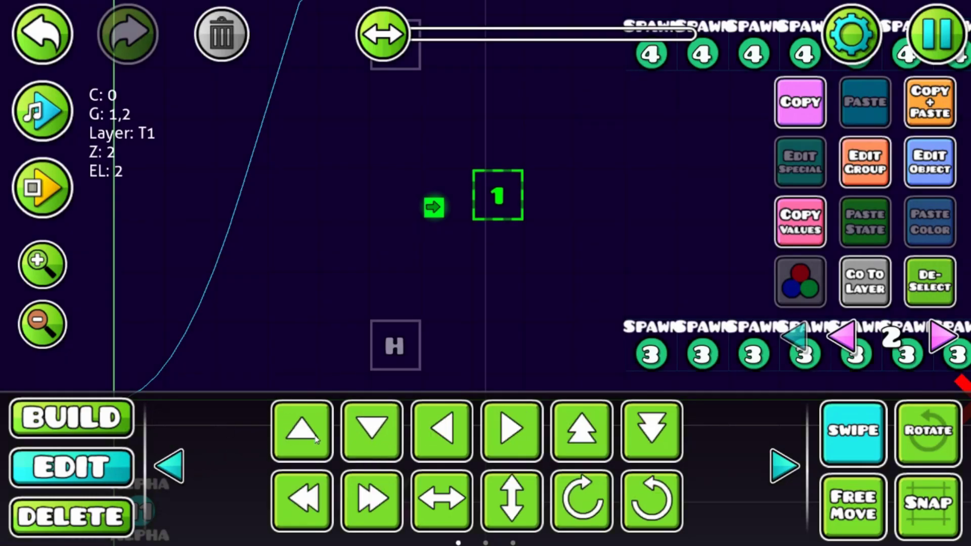
- Scale the collision block down to 0.50
{"action": "left_click", "coordinate": [169, 465]}
{"action": "left_click", "coordinate": [302, 431]}
{"action": "left_click_drag", "start_coordinate": [460, 136], "coordinate": [256, 162]}
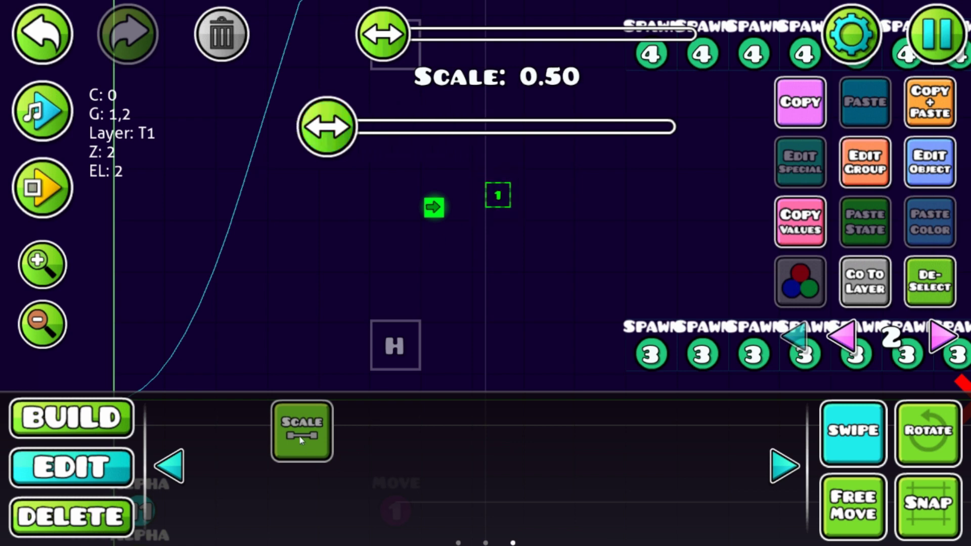
{"action": "left_click", "coordinate": [302, 431]}
- Nudge the collision block in fine increments until it sits centred over the small arrow, and deselect it
{"action": "left_click", "coordinate": [873, 434]}
{"action": "key", "text": "shift+a"}
{"action": "key", "text": "shift+a"}
{"action": "key", "text": "shift+w"}
{"action": "key", "text": "shift+a"}
{"action": "key", "text": "shift+a"}
{"action": "key", "text": "shift+a"}
{"action": "key", "text": "shift+a"}
{"action": "key", "text": "shift+a"}
{"action": "key", "text": "shift+a"}
{"action": "key", "text": "shift+a"}
{"action": "key", "text": "shift+a"}
{"action": "key", "text": "shift+a"}
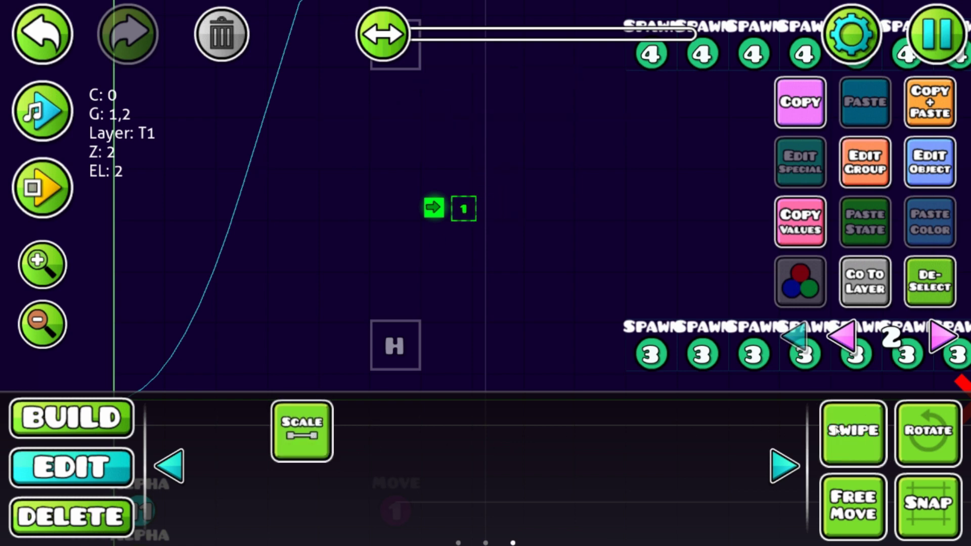
{"action": "key", "text": "shift+a"}
{"action": "key", "text": "shift+a"}
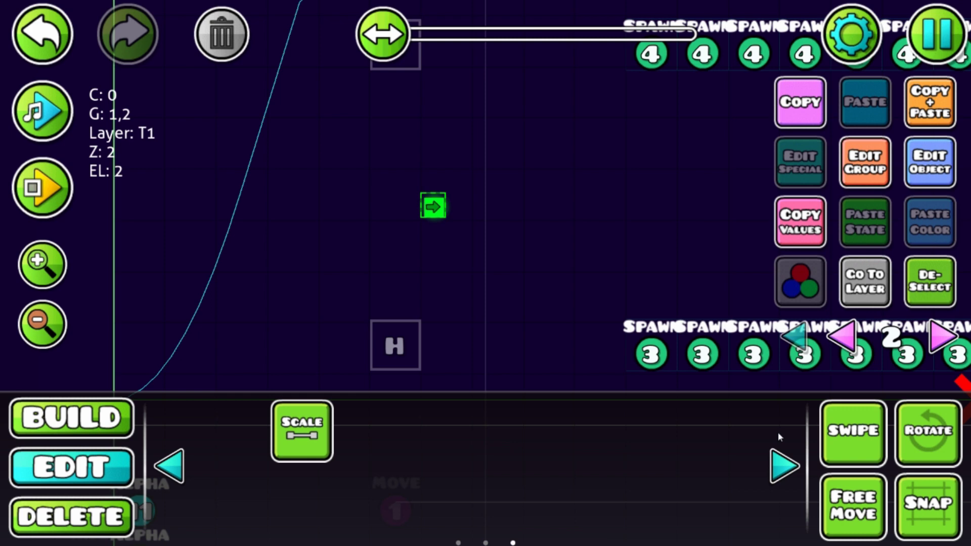
{"action": "left_click", "coordinate": [785, 468]}
{"action": "left_click", "coordinate": [785, 467]}
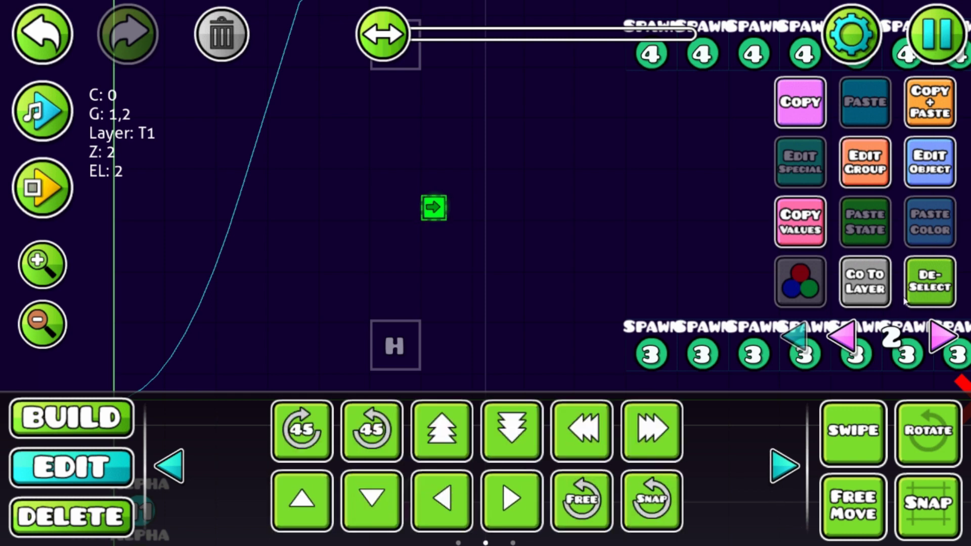
{"action": "left_click", "coordinate": [905, 301]}
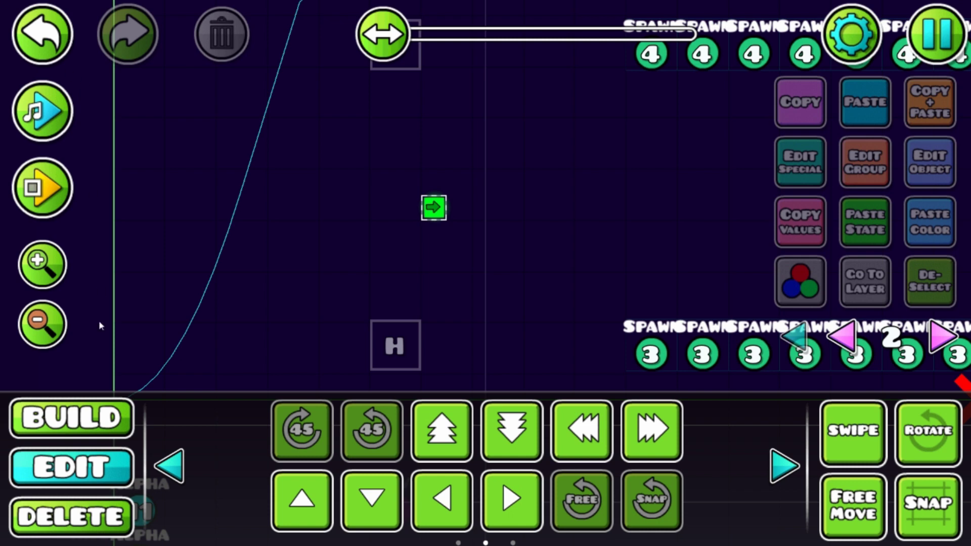
- Place an outlined square block a few grid units to the right of the arrow
{"action": "left_click", "coordinate": [63, 416]}
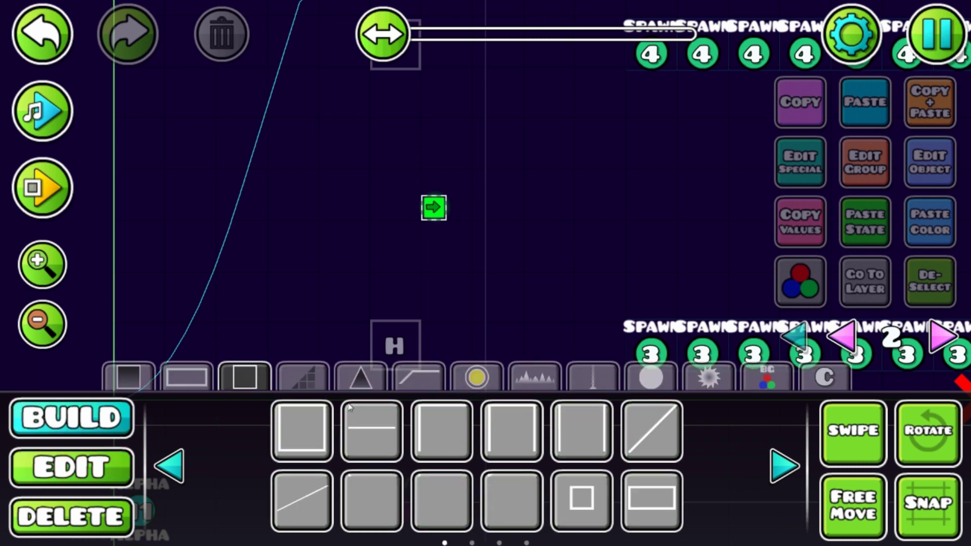
{"action": "left_click", "coordinate": [311, 429]}
{"action": "left_click", "coordinate": [537, 197]}
{"action": "key", "text": "d"}
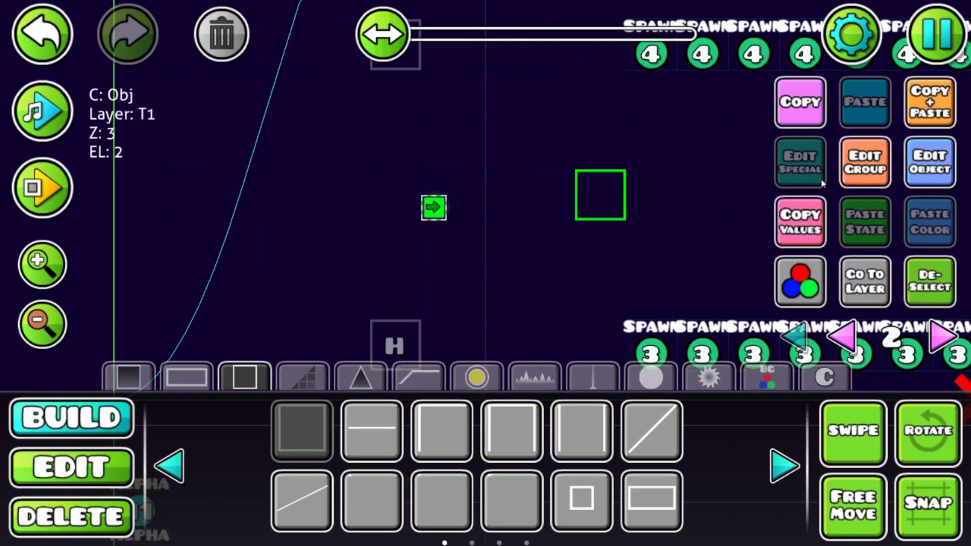
- Add group ID 1 to the outlined square and start a playtest of the level
{"action": "left_click", "coordinate": [850, 165]}
{"action": "left_click", "coordinate": [412, 194]}
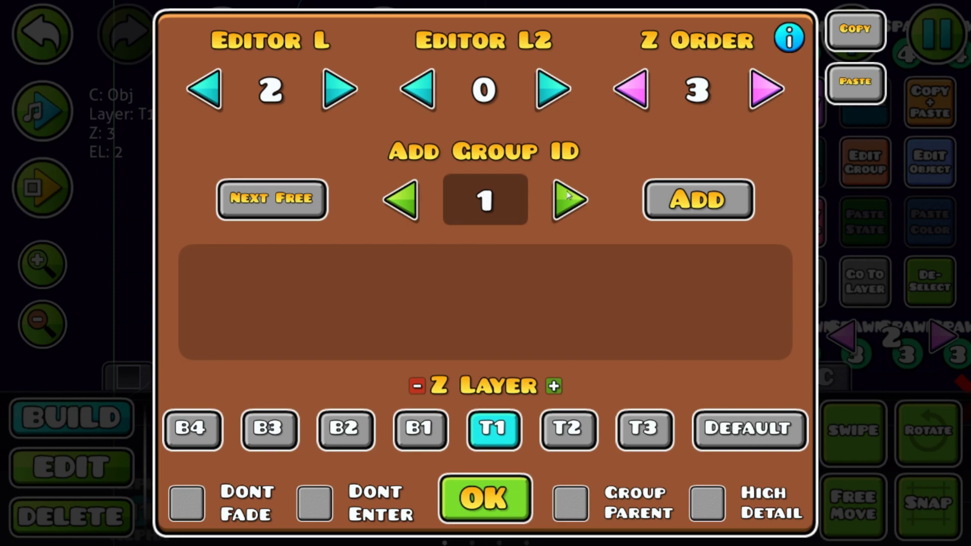
{"action": "left_click", "coordinate": [693, 187]}
{"action": "key", "text": "Escape"}
{"action": "left_click", "coordinate": [59, 189]}
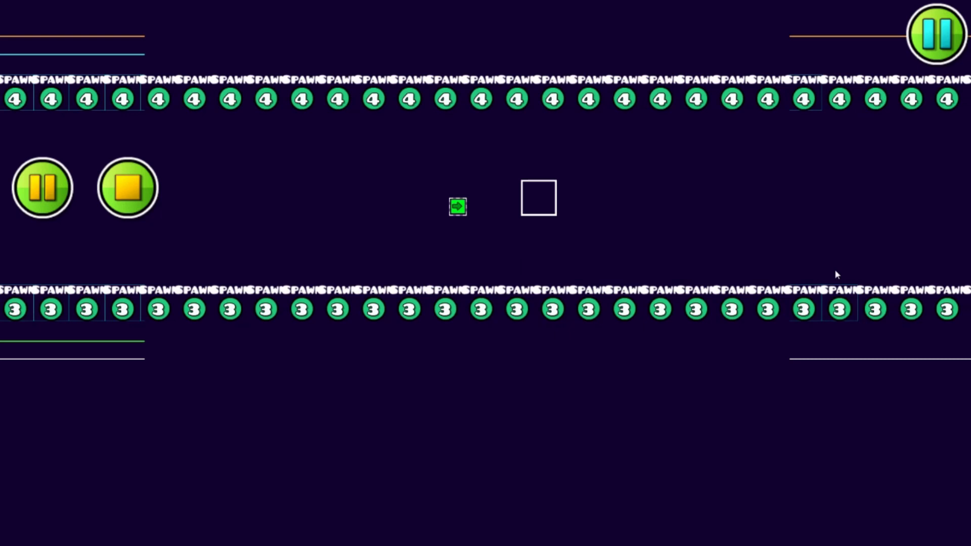
- Playtest the arrow's movement in both directions beside the outlined square, and stop the playtest
{"action": "left_click", "coordinate": [287, 278]}
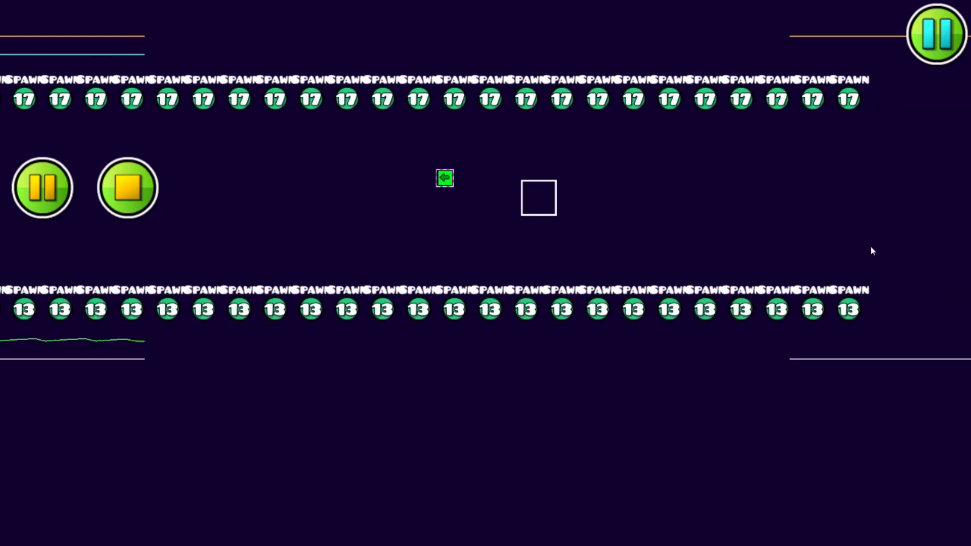
{"action": "left_click", "coordinate": [132, 191]}
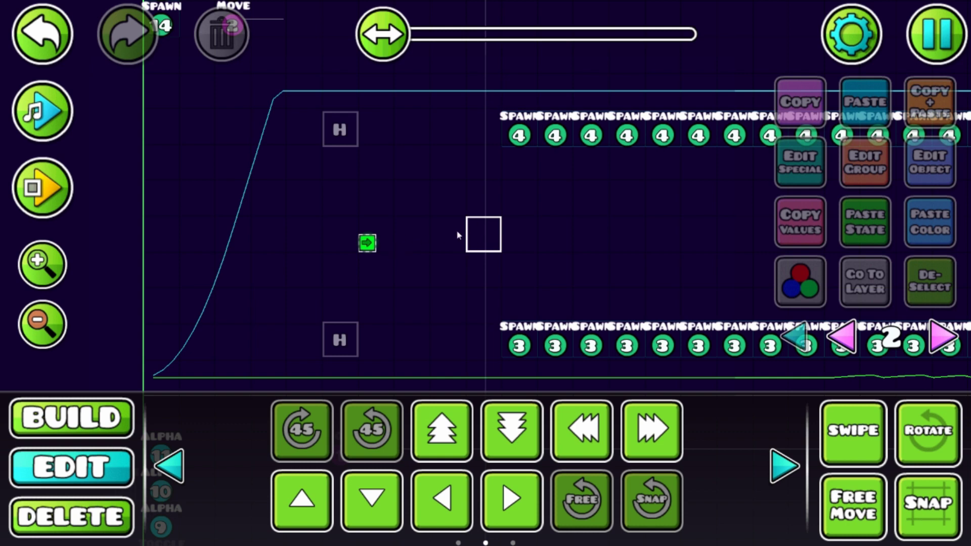
{"action": "left_click", "coordinate": [56, 185]}
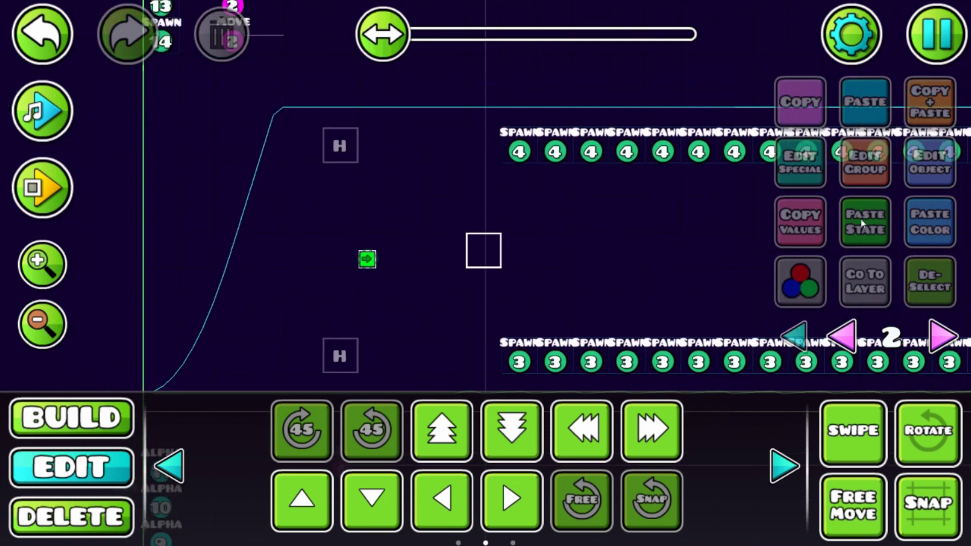
- Place a collision block inside the outlined square
{"action": "left_click", "coordinate": [71, 418]}
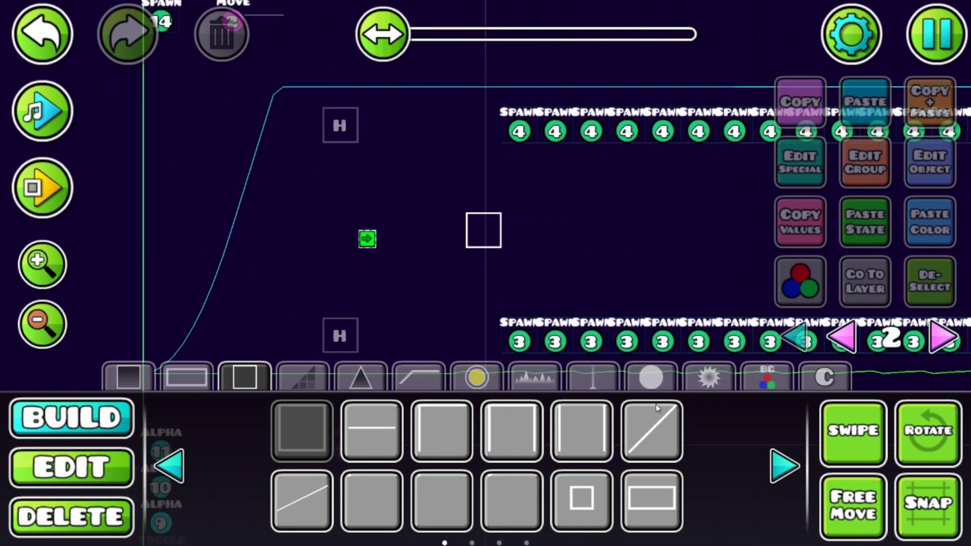
{"action": "left_click", "coordinate": [476, 377]}
{"action": "left_click", "coordinate": [767, 377]}
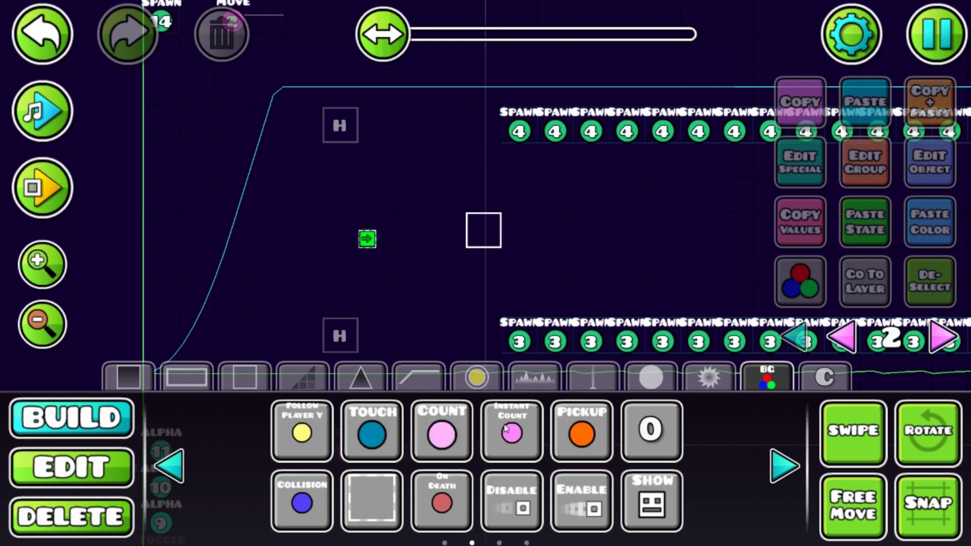
{"action": "left_click", "coordinate": [387, 490]}
{"action": "left_click", "coordinate": [484, 230]}
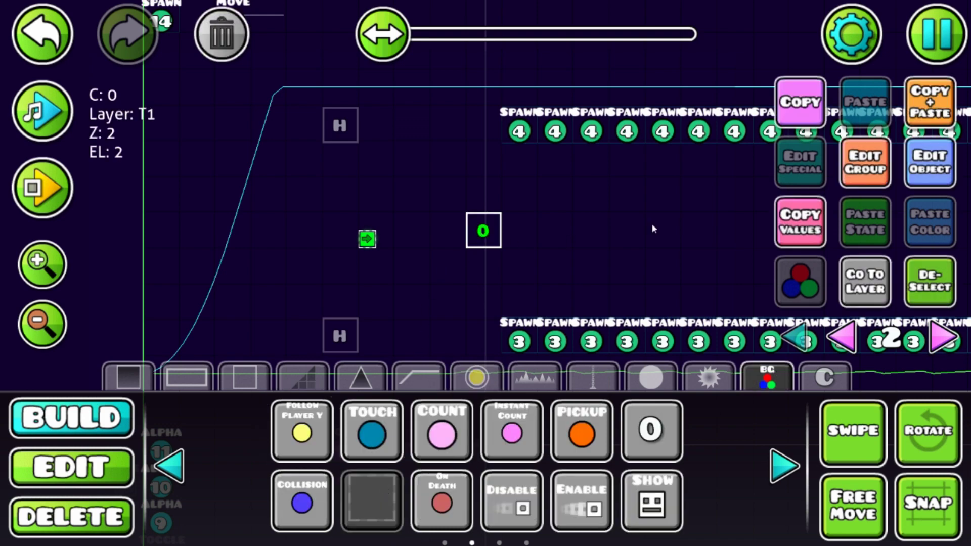
- Add group ID 1 to the collision block in the outlined square and briefly playtest the level
{"action": "left_click", "coordinate": [855, 154]}
{"action": "left_click", "coordinate": [681, 198]}
{"action": "key", "text": "Escape"}
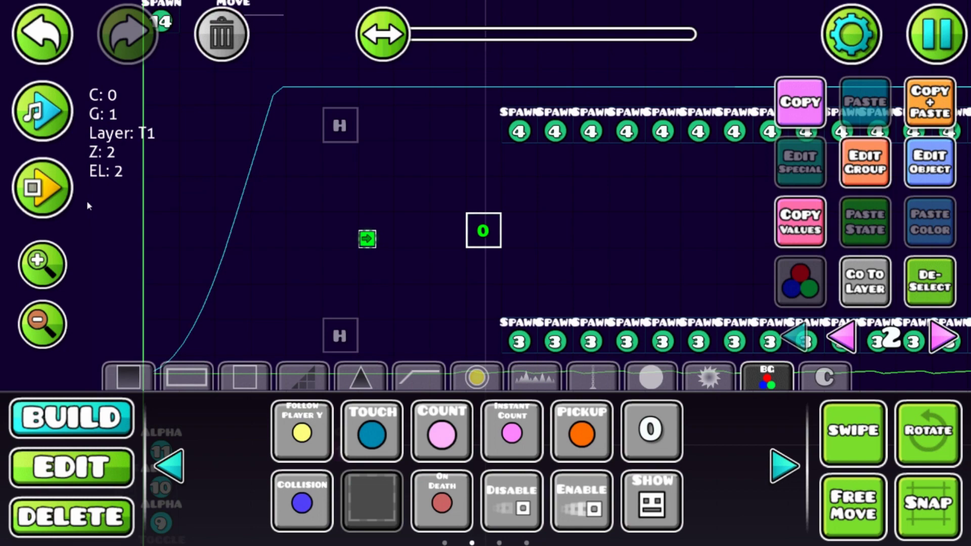
{"action": "left_click", "coordinate": [43, 187]}
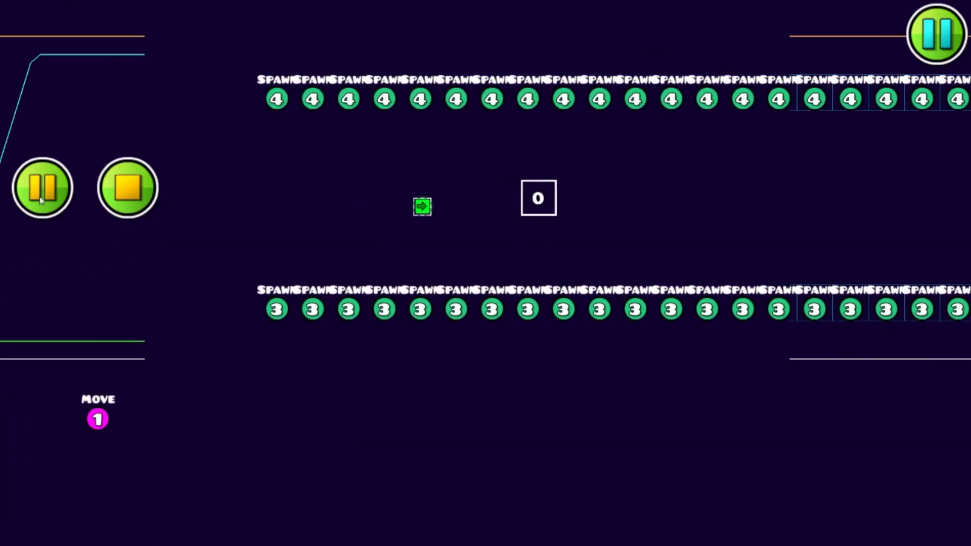
{"action": "left_click", "coordinate": [134, 200]}
- Set the obstacle collision block's Block ID to 2, enable Dynamic Block, and deselect it
{"action": "left_click", "coordinate": [420, 190]}
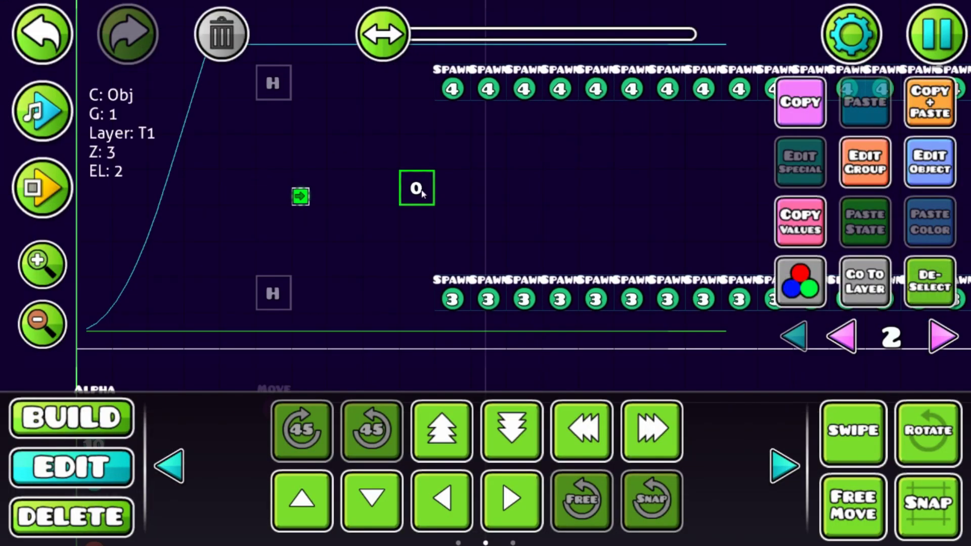
{"action": "left_click", "coordinate": [799, 162]}
{"action": "left_click", "coordinate": [577, 201]}
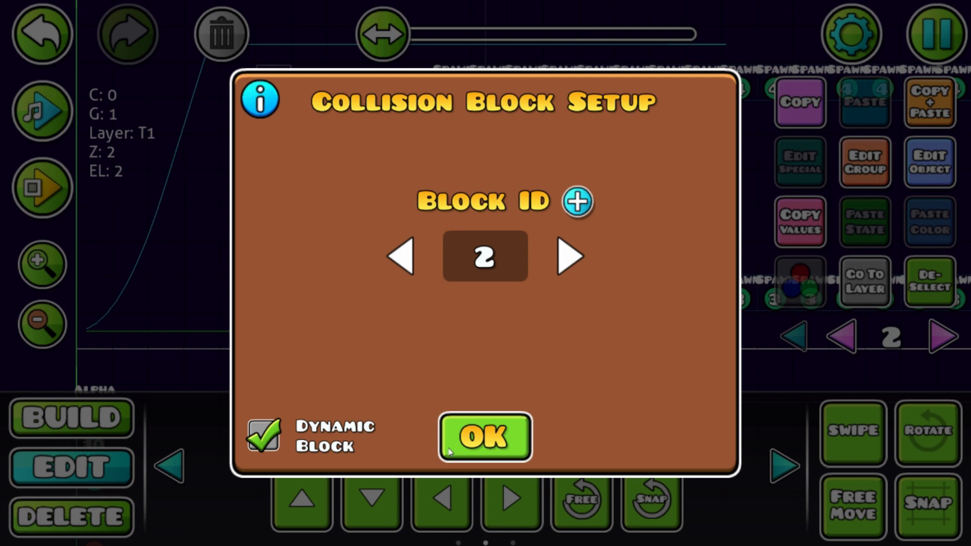
{"action": "left_click", "coordinate": [519, 446]}
{"action": "left_click", "coordinate": [916, 281]}
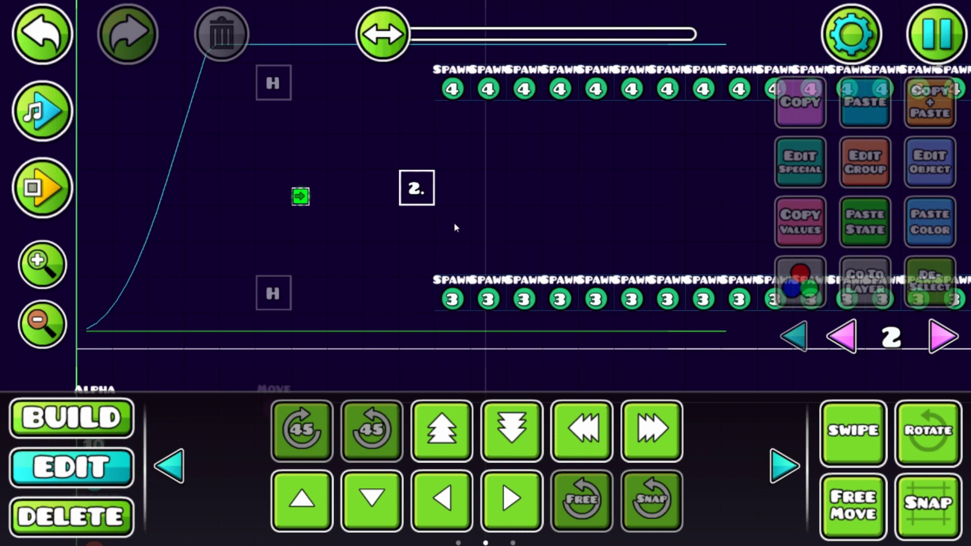
- Place a Collision trigger in the empty space above the upper row of Spawn triggers
{"action": "left_click_drag", "start_coordinate": [454, 217], "coordinate": [566, 291]}
{"action": "left_click_drag", "start_coordinate": [457, 244], "coordinate": [506, 289]}
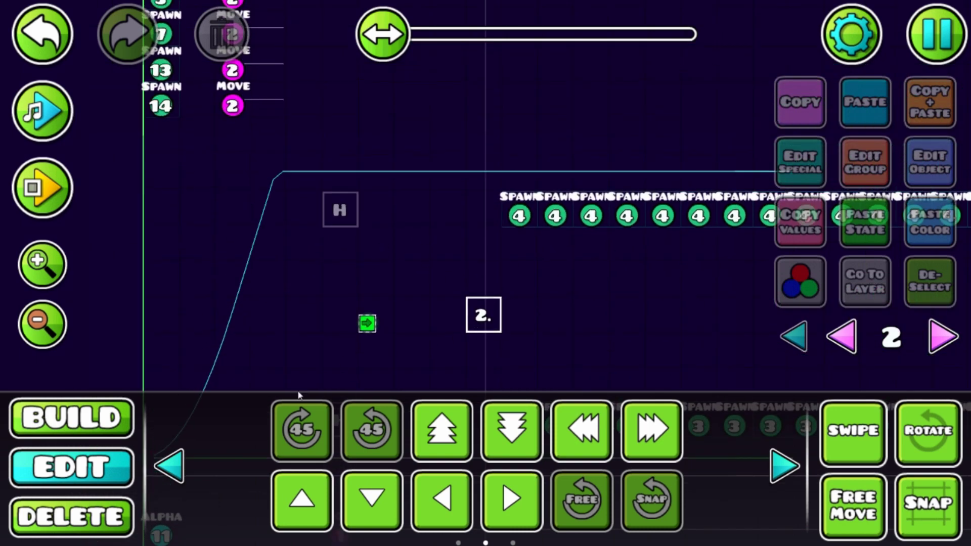
{"action": "left_click", "coordinate": [76, 418]}
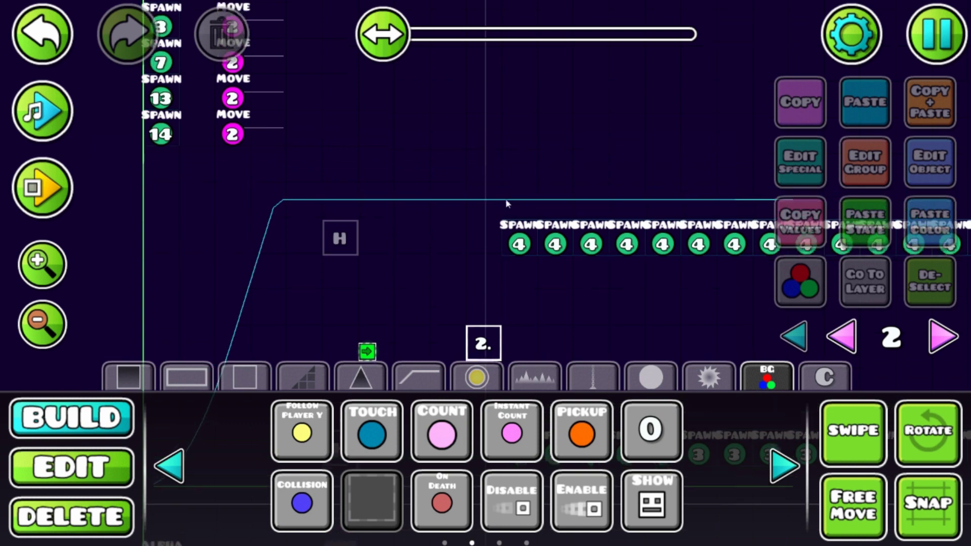
{"action": "left_click", "coordinate": [795, 471]}
{"action": "left_click", "coordinate": [785, 470]}
{"action": "left_click", "coordinate": [784, 470]}
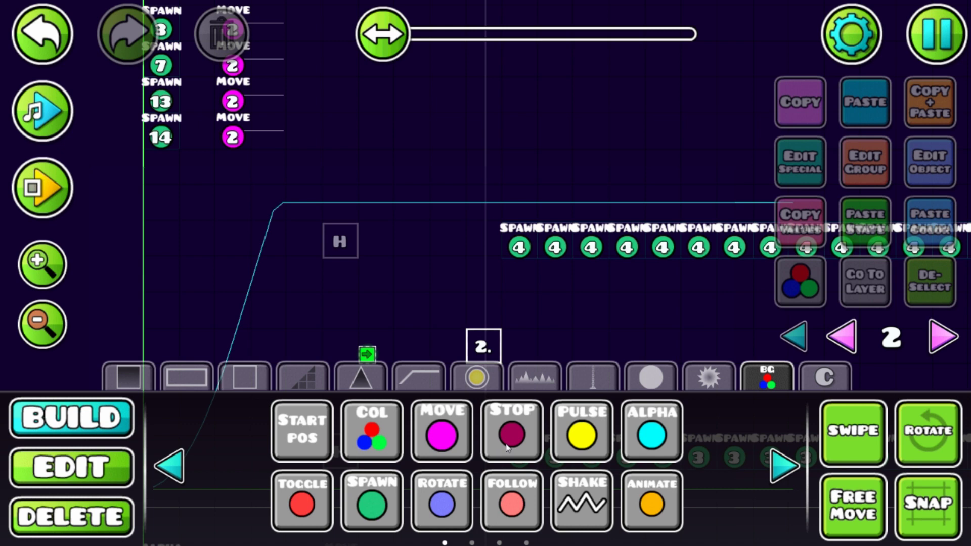
{"action": "left_click", "coordinate": [785, 468]}
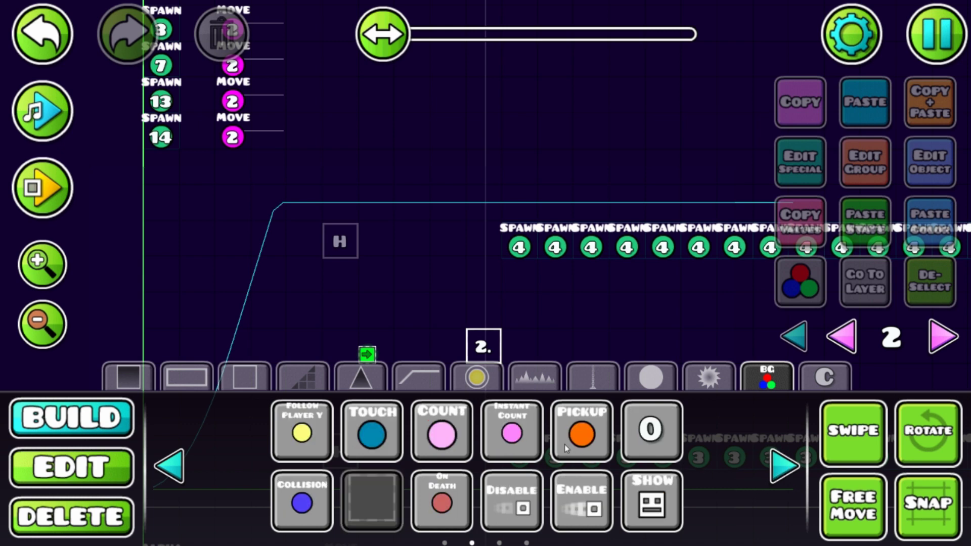
{"action": "left_click", "coordinate": [299, 495]}
{"action": "left_click", "coordinate": [388, 169]}
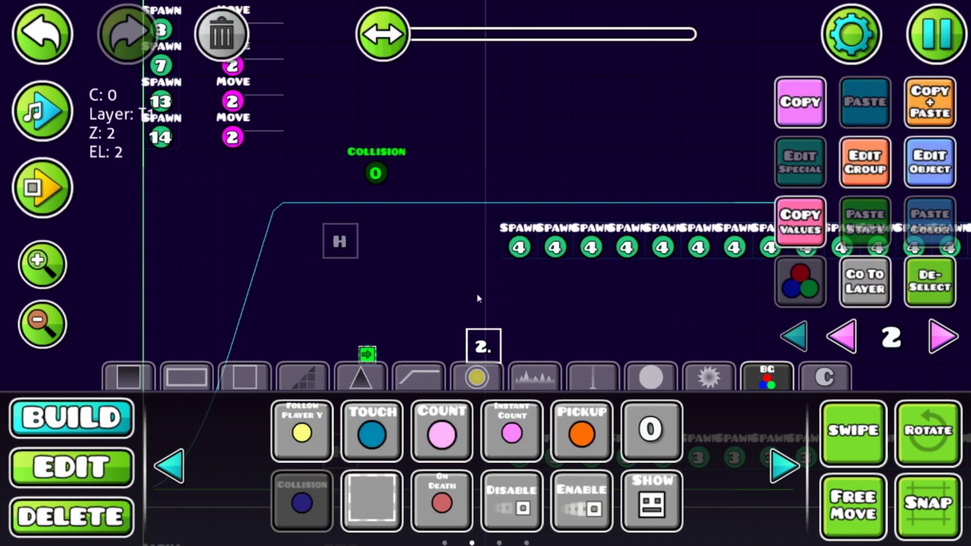
- Set the Collision trigger's BlockA ID to 1 and BlockB ID to 2, and enable Activate Group
{"action": "left_click", "coordinate": [922, 172]}
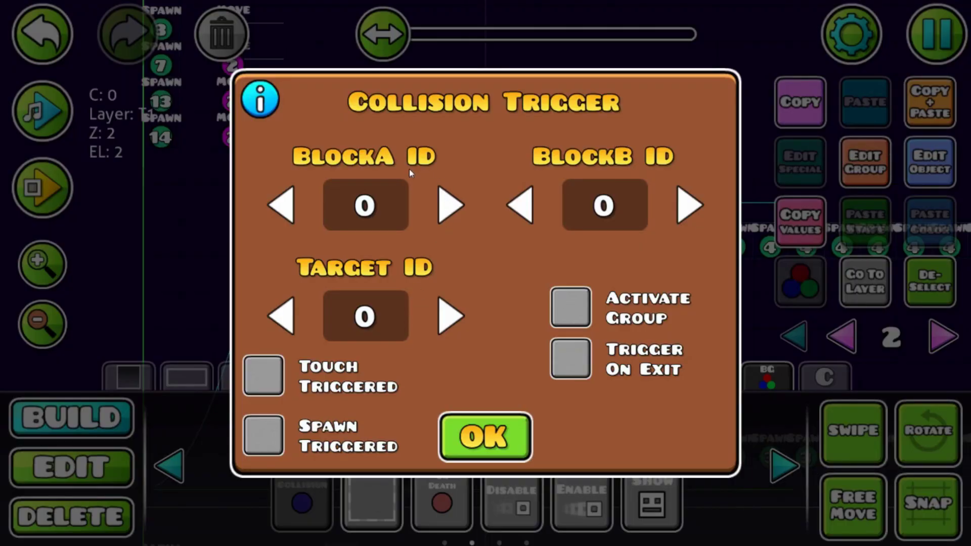
{"action": "left_click", "coordinate": [485, 434]}
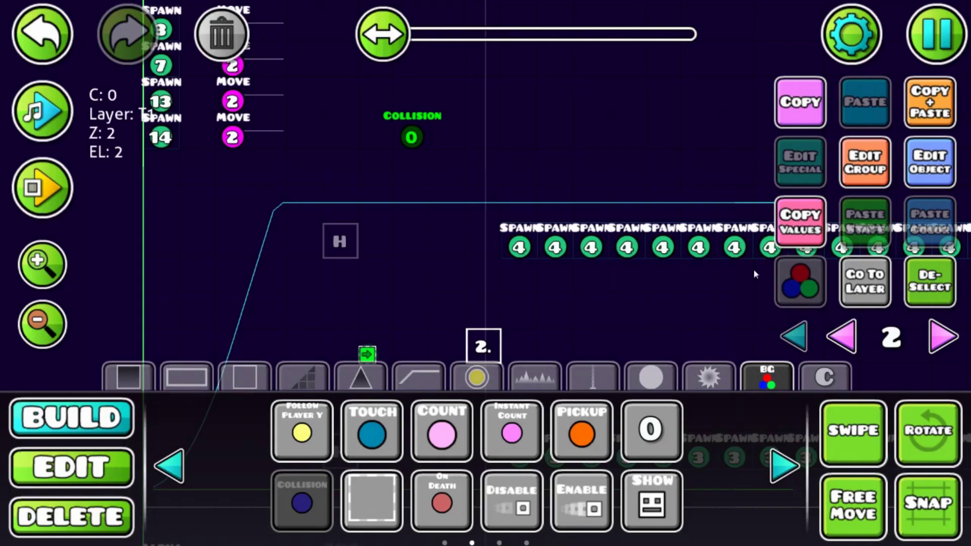
{"action": "left_click", "coordinate": [930, 162]}
{"action": "left_click", "coordinate": [468, 208]}
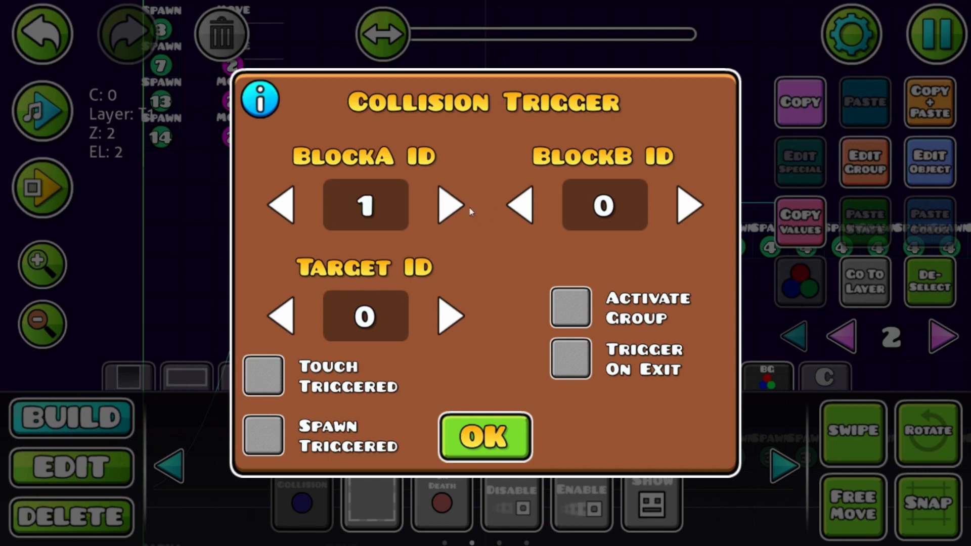
{"action": "left_click", "coordinate": [696, 201]}
{"action": "left_click", "coordinate": [696, 202]}
{"action": "left_click", "coordinate": [572, 313]}
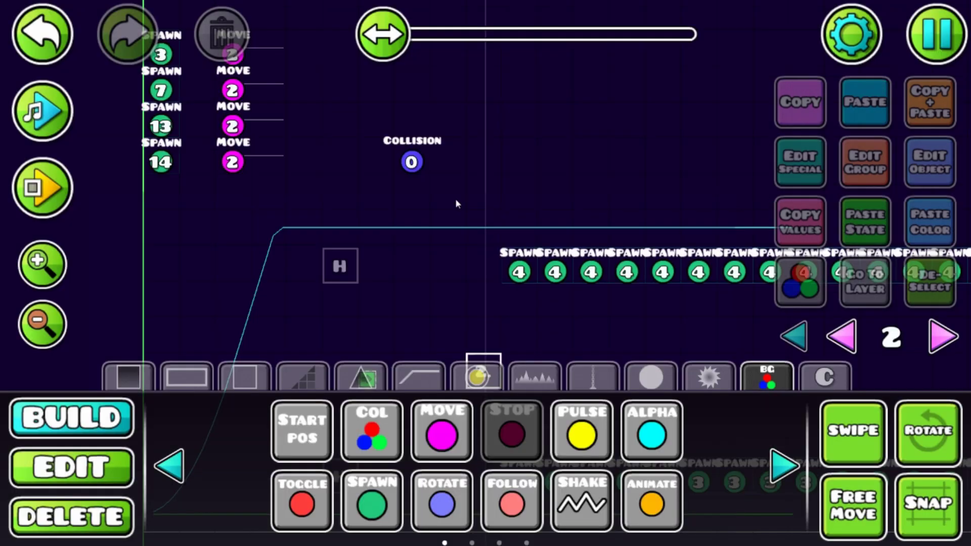
- Place a Stop trigger two grid units above the Collision trigger and deselect it
{"action": "left_click_drag", "start_coordinate": [455, 199], "coordinate": [627, 219]}
{"action": "left_click", "coordinate": [410, 108]}
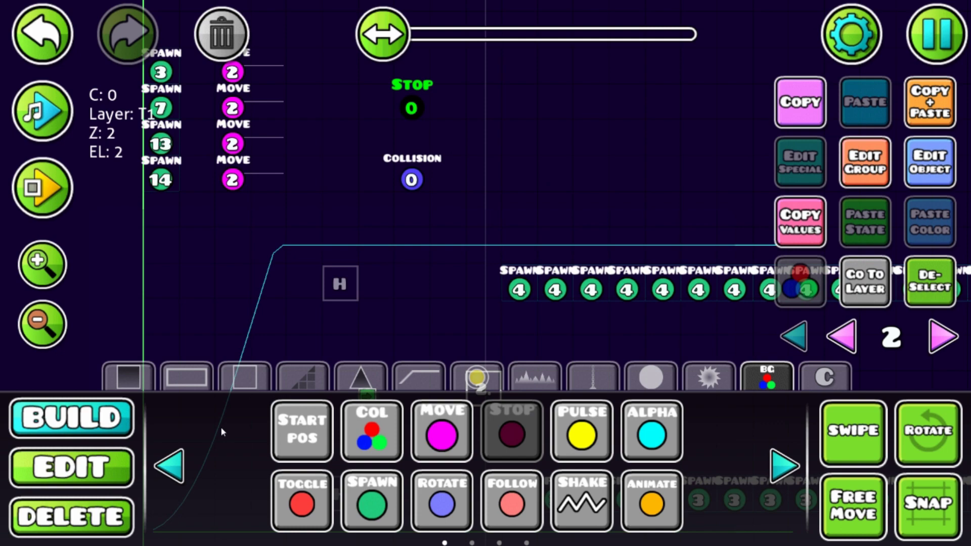
{"action": "left_click", "coordinate": [99, 450]}
{"action": "scroll", "coordinate": [271, 130], "scroll_direction": "up", "scroll_amount": 3}
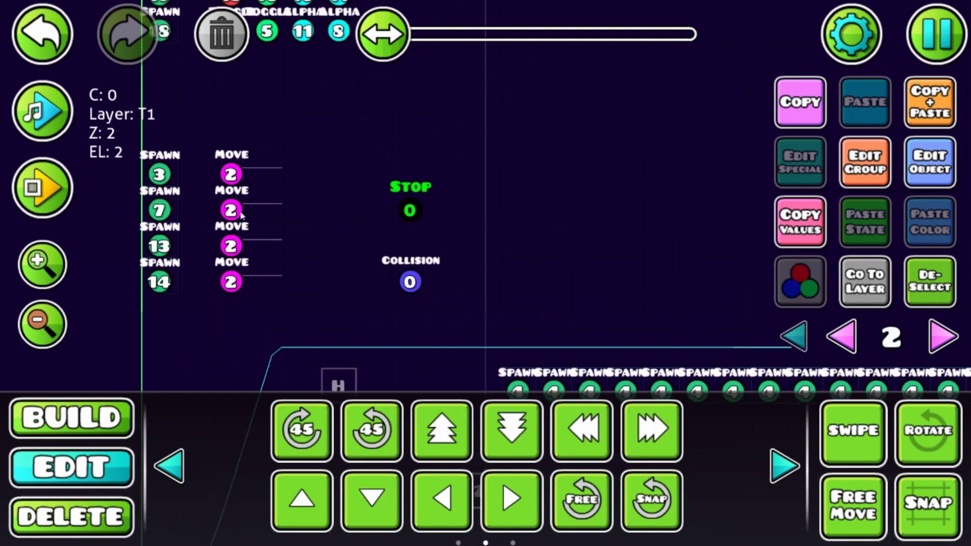
{"action": "left_click", "coordinate": [953, 291]}
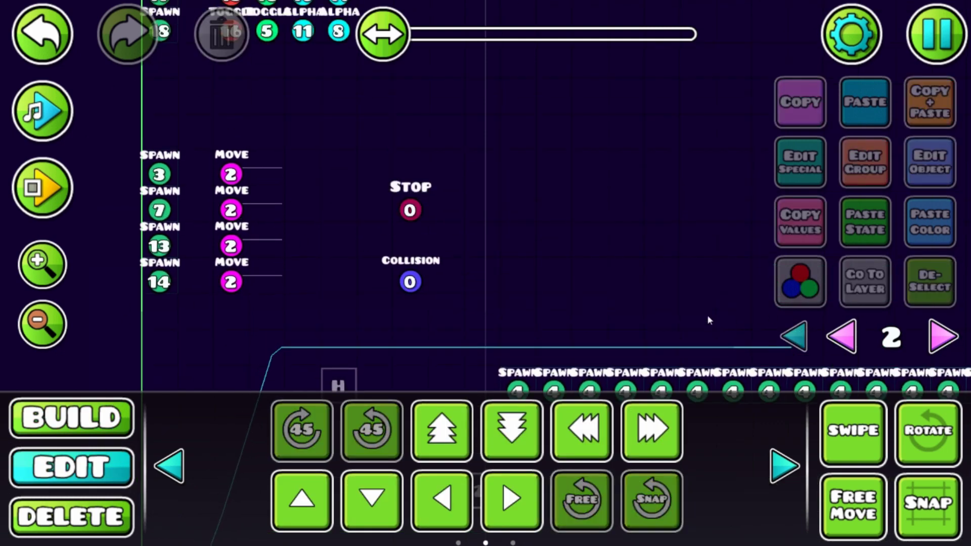
{"action": "left_click_drag", "start_coordinate": [707, 315], "coordinate": [665, 132]}
{"action": "left_click_drag", "start_coordinate": [622, 176], "coordinate": [633, 227]}
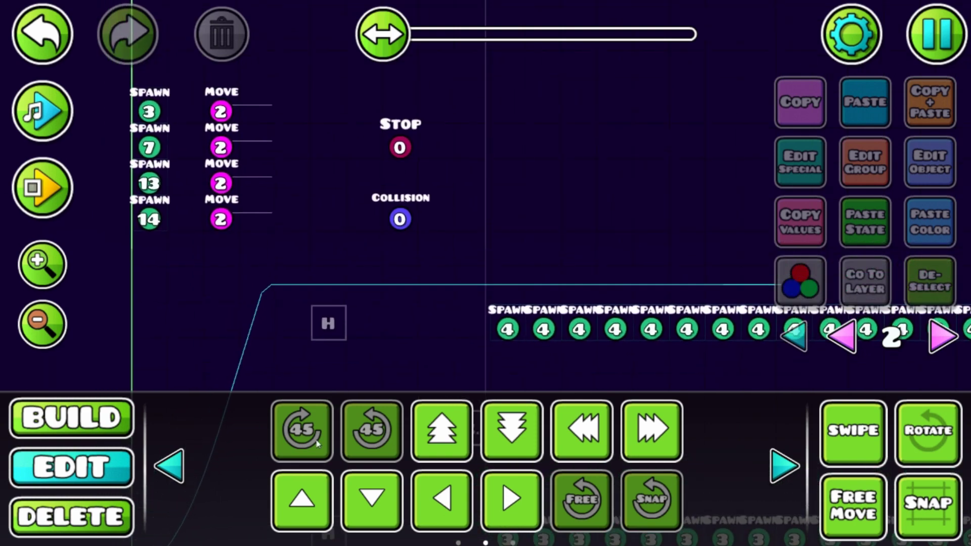
{"action": "left_click", "coordinate": [64, 437]}
{"action": "left_click", "coordinate": [582, 437]}
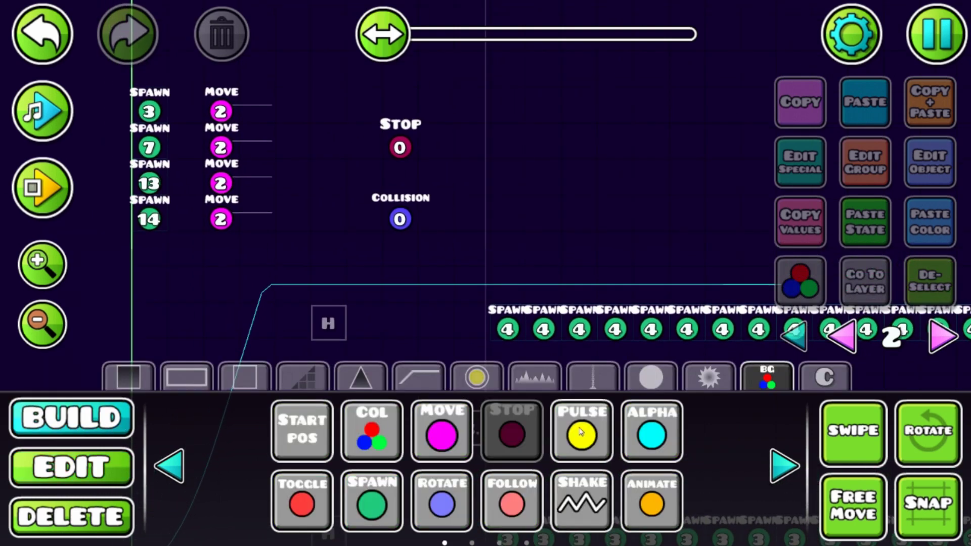
{"action": "left_click", "coordinate": [582, 437]}
{"action": "left_click_drag", "start_coordinate": [600, 229], "coordinate": [696, 270]}
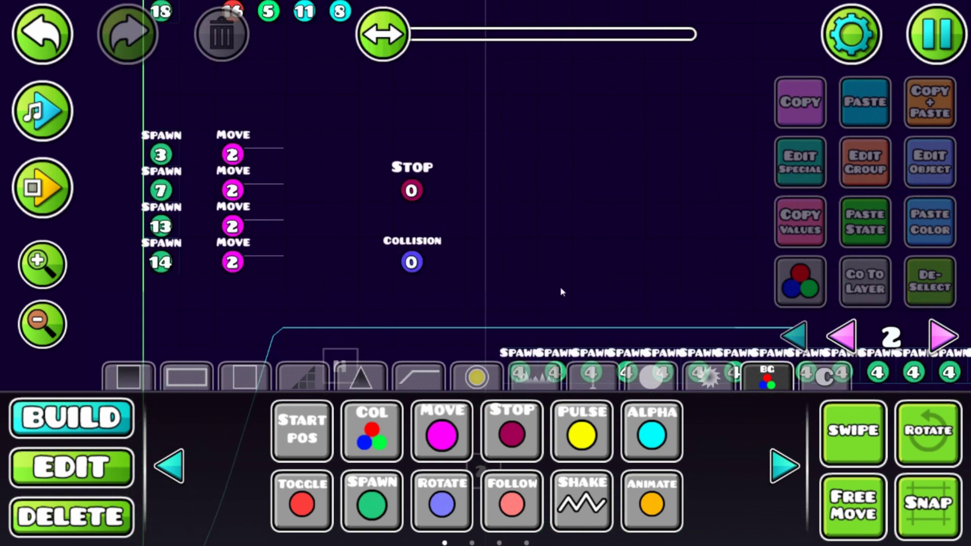
{"action": "left_click_drag", "start_coordinate": [560, 288], "coordinate": [526, 277]}
- Set the Collision trigger's Target ID to the next free group ID, 19
{"action": "left_click", "coordinate": [96, 461]}
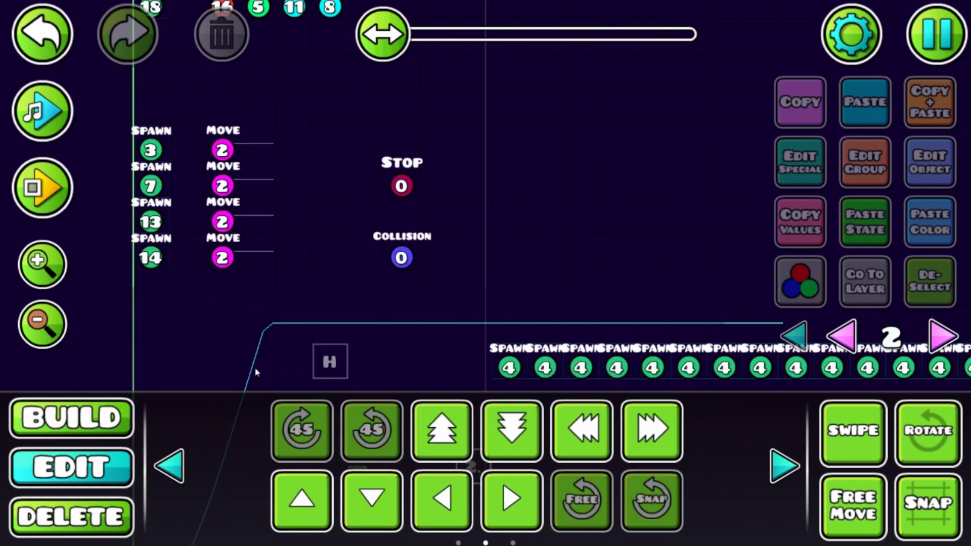
{"action": "left_click", "coordinate": [400, 254]}
{"action": "left_click", "coordinate": [864, 170]}
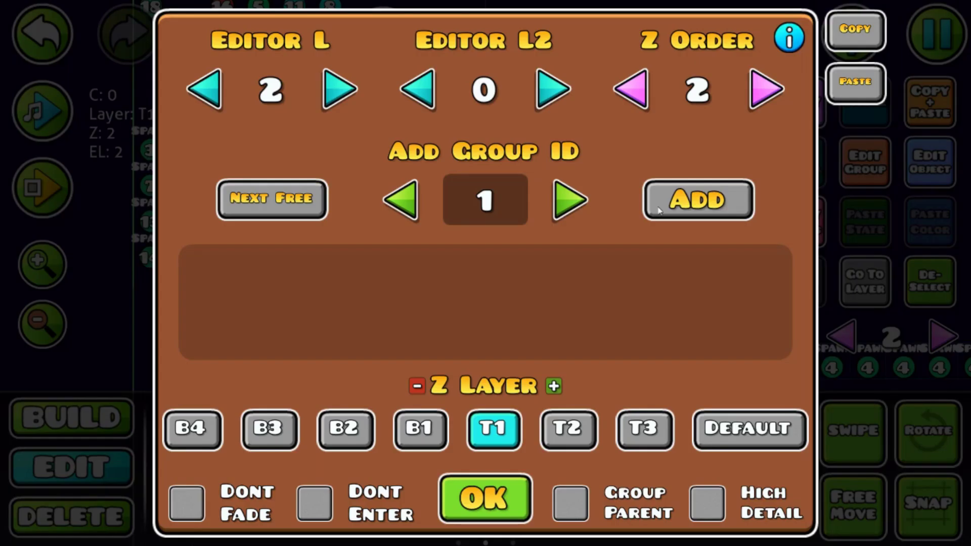
{"action": "left_click", "coordinate": [286, 183]}
{"action": "key", "text": "Escape"}
{"action": "left_click", "coordinate": [808, 177]}
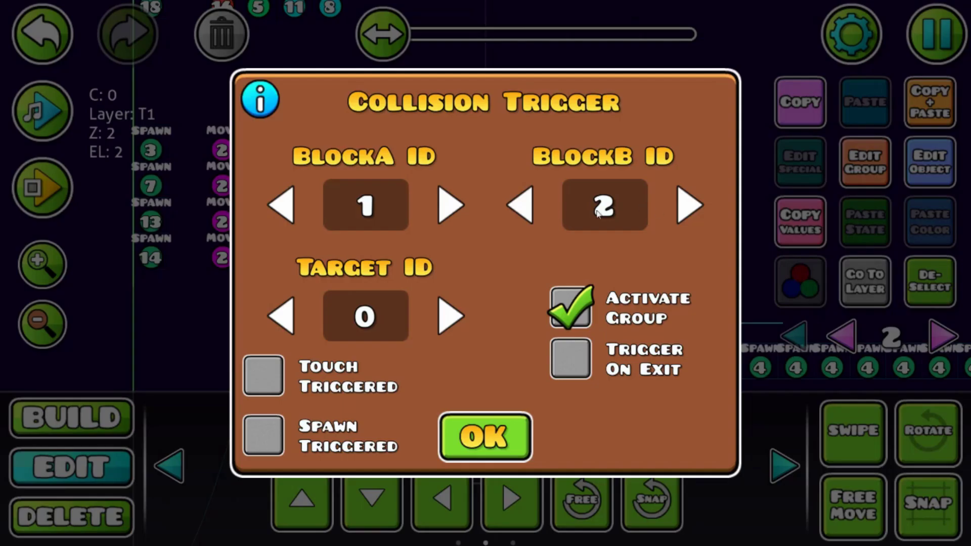
{"action": "left_click", "coordinate": [451, 319]}
{"action": "left_click", "coordinate": [451, 318]}
{"action": "left_click", "coordinate": [451, 319]}
{"action": "left_click", "coordinate": [451, 319]}
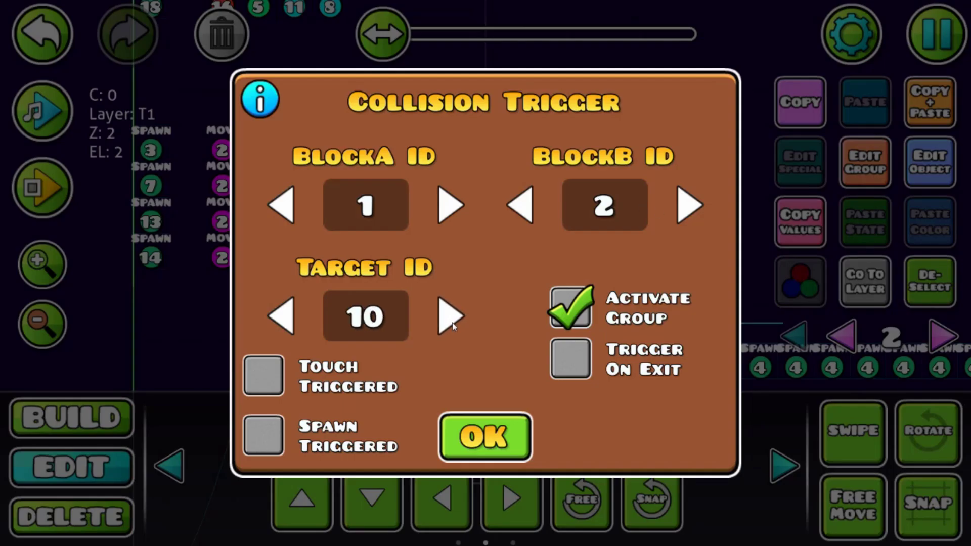
{"action": "triple_click", "coordinate": [452, 319]}
{"action": "double_click", "coordinate": [451, 318]}
{"action": "triple_click", "coordinate": [451, 318]}
{"action": "left_click", "coordinate": [451, 319]}
{"action": "key", "text": "Escape"}
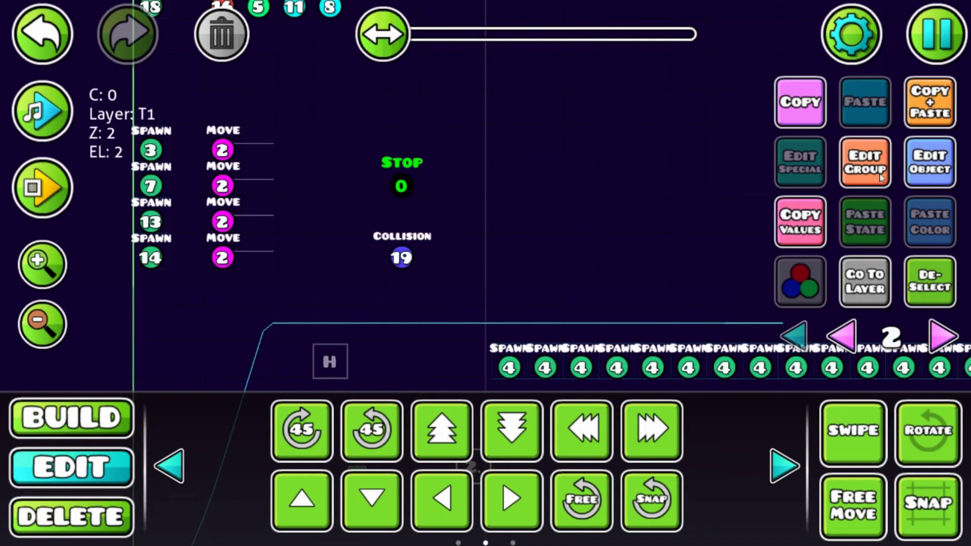
- Add group ID 19 to the Stop trigger
{"action": "left_click", "coordinate": [847, 169]}
{"action": "left_click", "coordinate": [733, 184]}
{"action": "key", "text": "Escape"}
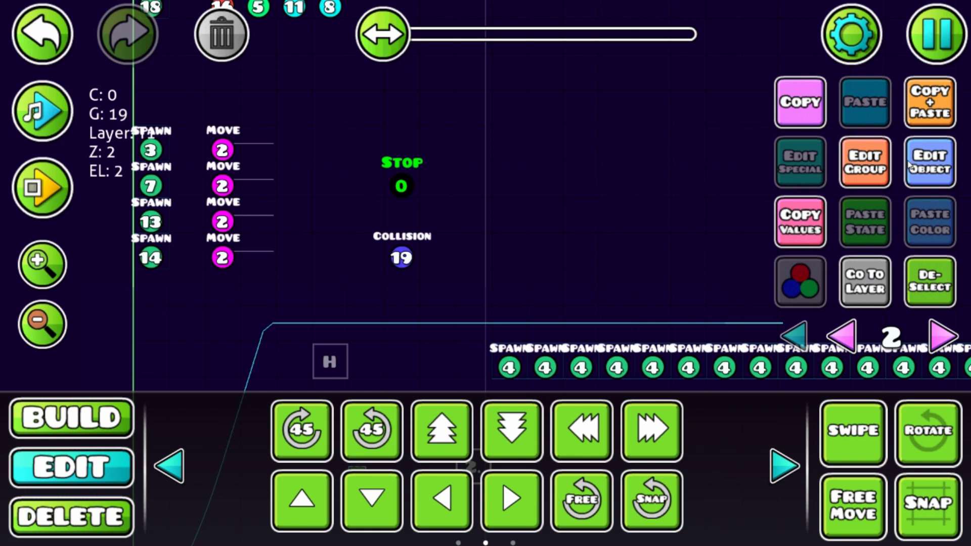
- Add the next free group ID, 20, to all four Move triggers and deselect them
{"action": "left_click", "coordinate": [883, 172]}
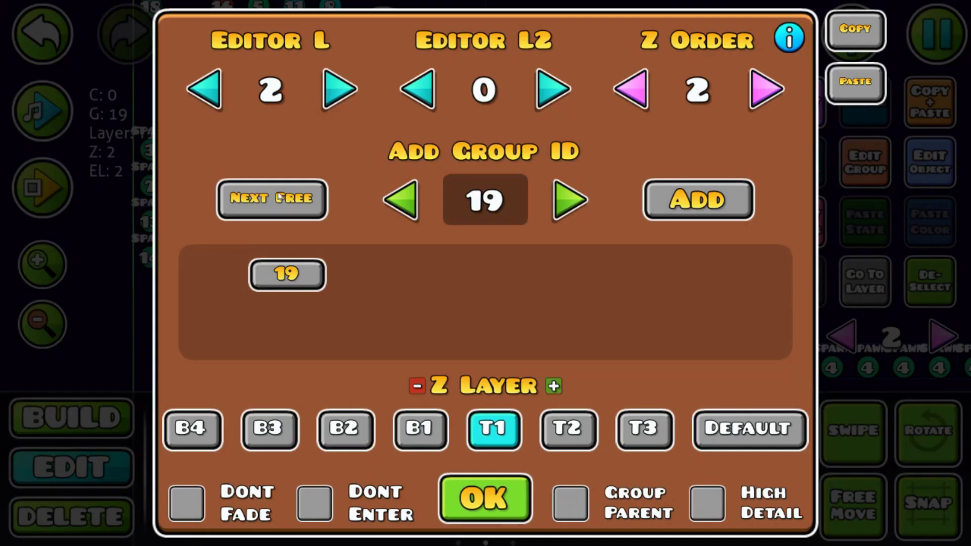
{"action": "left_click", "coordinate": [277, 199]}
{"action": "key", "text": "Escape"}
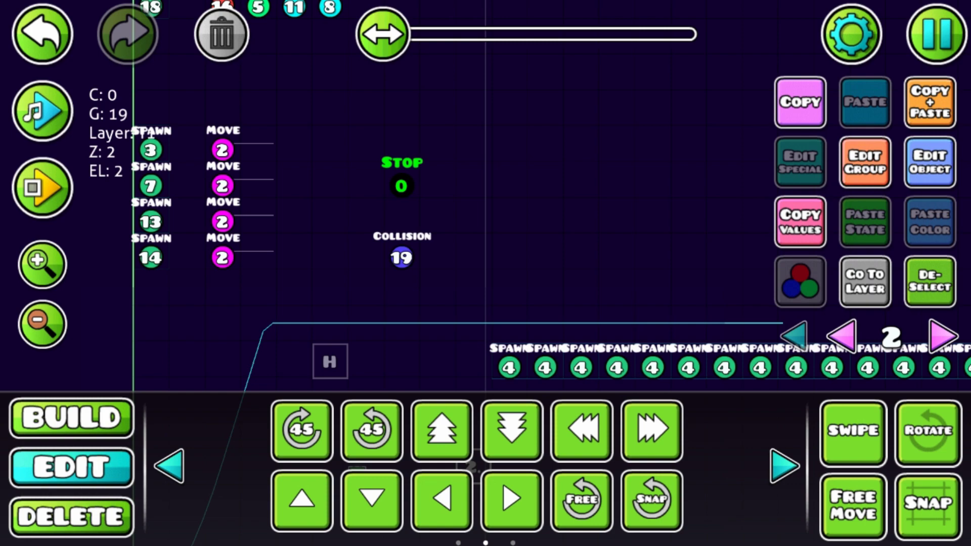
{"action": "left_click", "coordinate": [853, 430]}
{"action": "left_click", "coordinate": [321, 143]}
{"action": "left_click_drag", "start_coordinate": [218, 126], "coordinate": [242, 241]}
{"action": "left_click", "coordinate": [865, 163]}
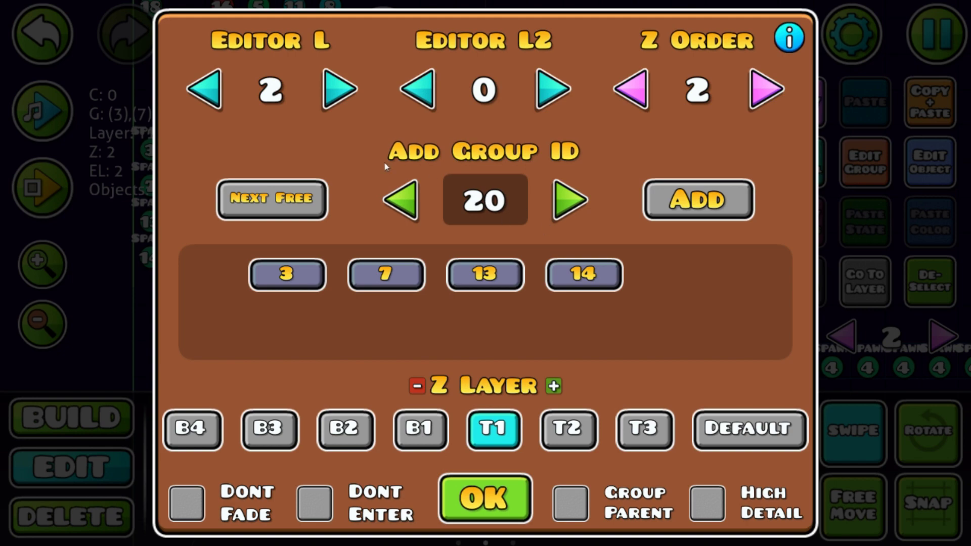
{"action": "left_click", "coordinate": [701, 199]}
{"action": "key", "text": "Escape"}
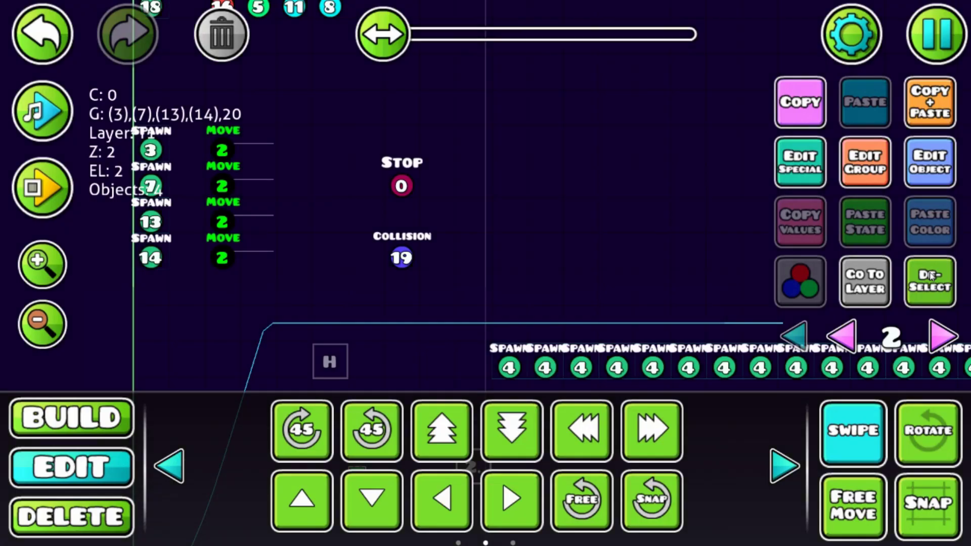
{"action": "left_click", "coordinate": [931, 276]}
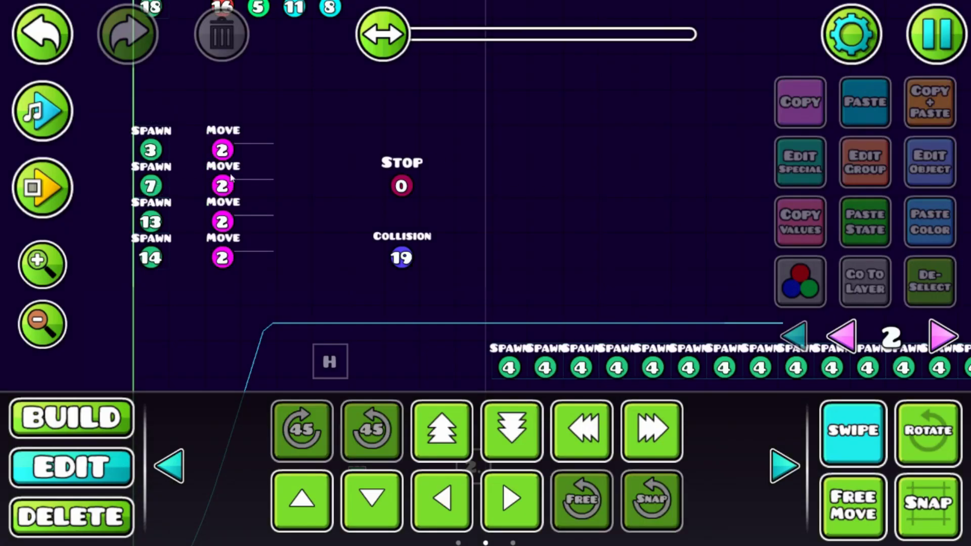
- Set the Stop trigger's Group ID to 20 and enable Spawn Triggered and Multi Trigger
{"action": "left_click", "coordinate": [400, 178]}
{"action": "left_click", "coordinate": [926, 167]}
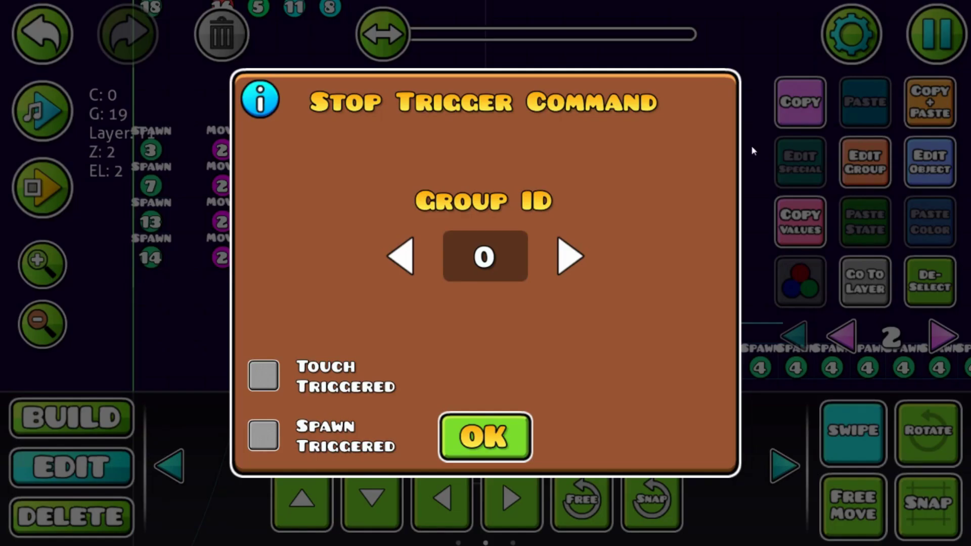
{"action": "left_click", "coordinate": [502, 232]}
{"action": "type", "text": "20"}
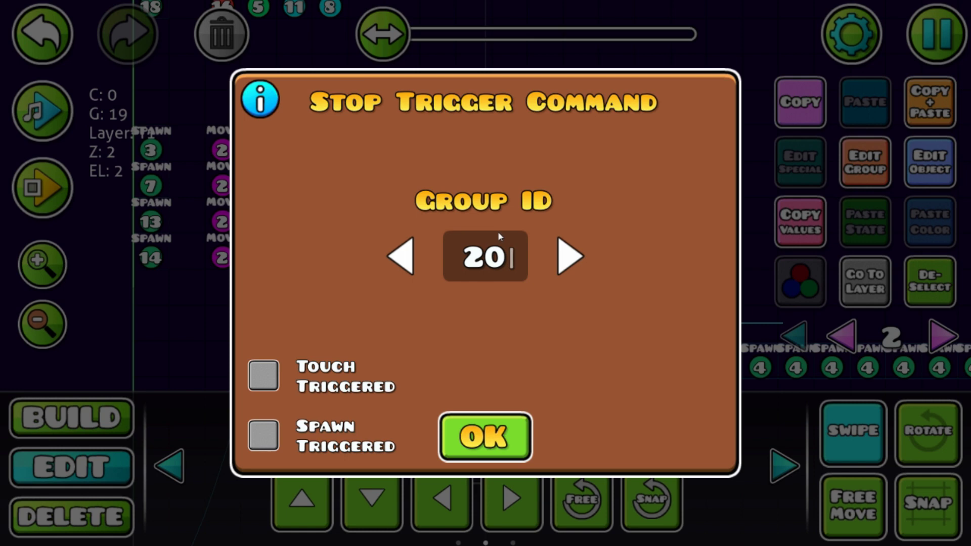
{"action": "left_click", "coordinate": [249, 443]}
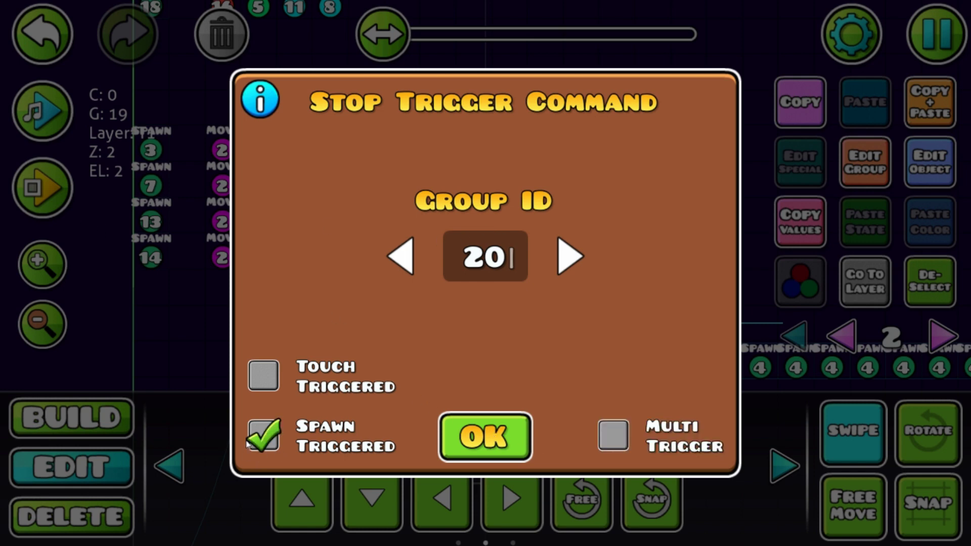
{"action": "left_click", "coordinate": [613, 434]}
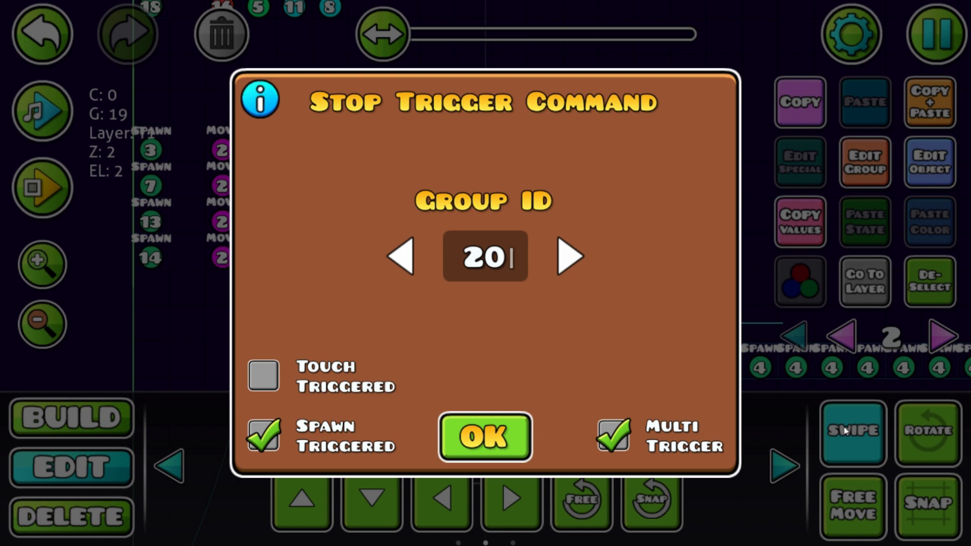
{"action": "key", "text": "Escape"}
- Review the Collision trigger, the obstacle block, and the group IDs of the four Move triggers
{"action": "left_click", "coordinate": [844, 431]}
{"action": "left_click", "coordinate": [122, 461]}
{"action": "left_click", "coordinate": [408, 257]}
{"action": "left_click_drag", "start_coordinate": [456, 310], "coordinate": [419, 259]}
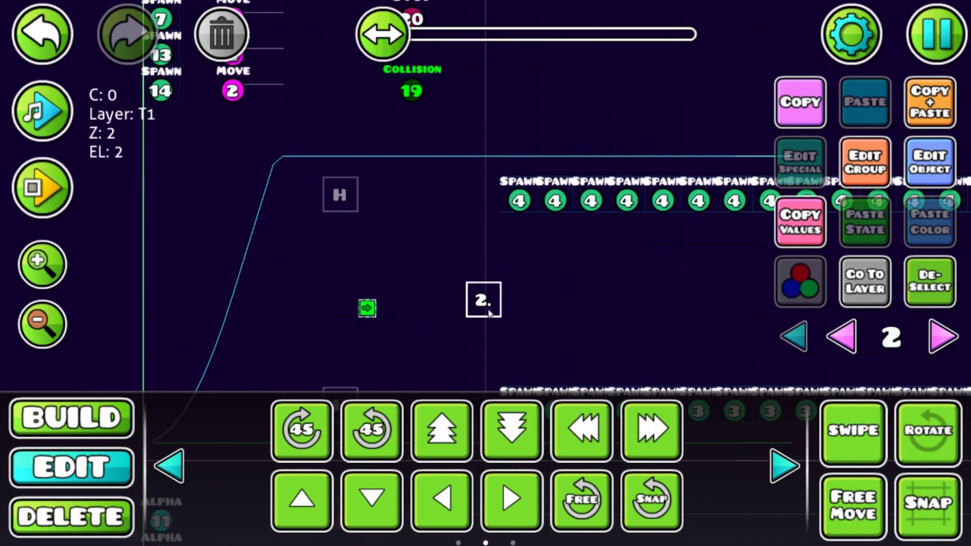
{"action": "scroll", "coordinate": [455, 232], "scroll_direction": "up", "scroll_amount": 5}
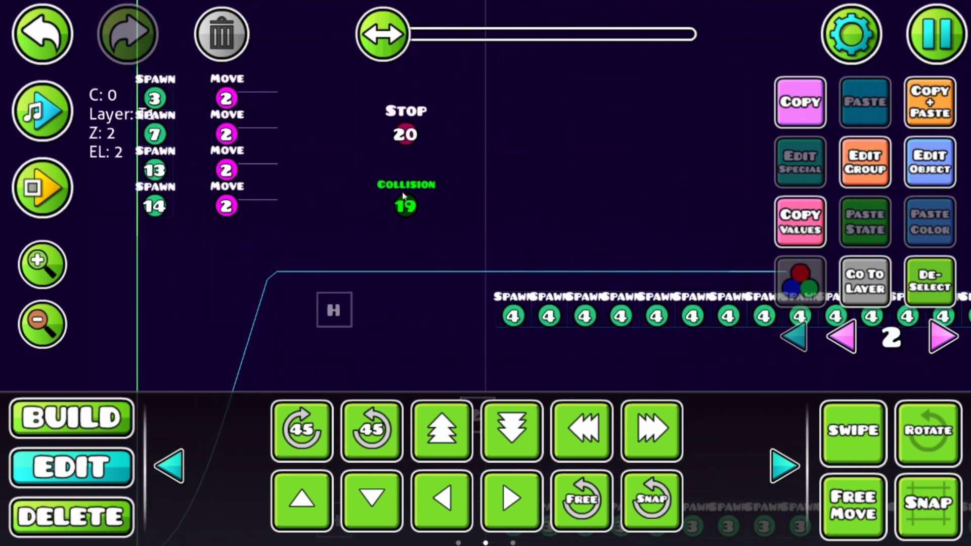
{"action": "scroll", "coordinate": [404, 196], "scroll_direction": "up", "scroll_amount": 1}
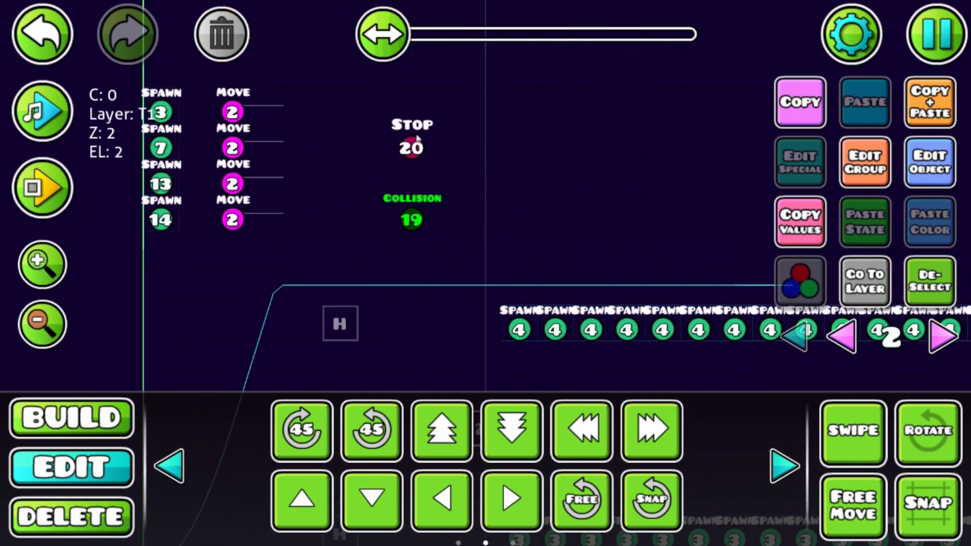
{"action": "left_click", "coordinate": [851, 403]}
{"action": "left_click_drag", "start_coordinate": [225, 101], "coordinate": [246, 201]}
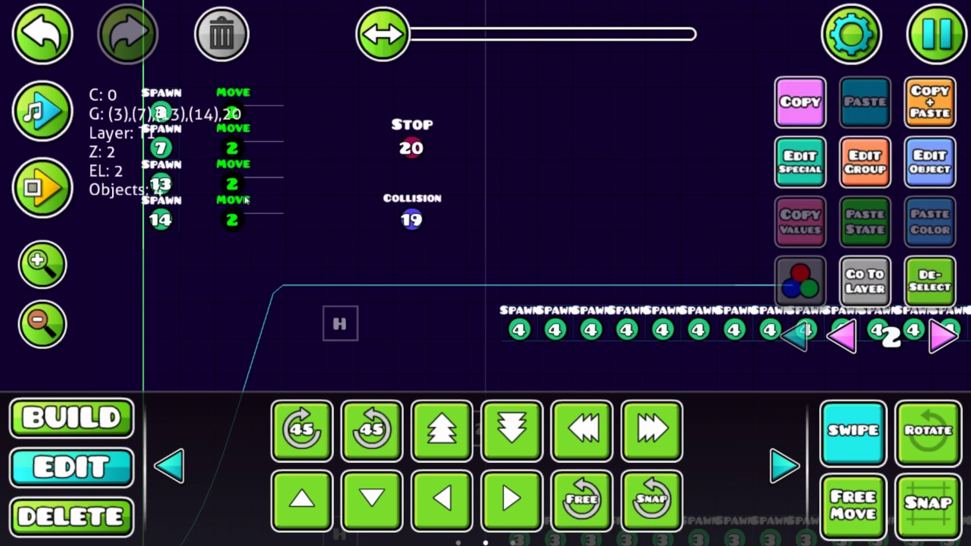
{"action": "left_click", "coordinate": [915, 302]}
{"action": "left_click", "coordinate": [856, 447]}
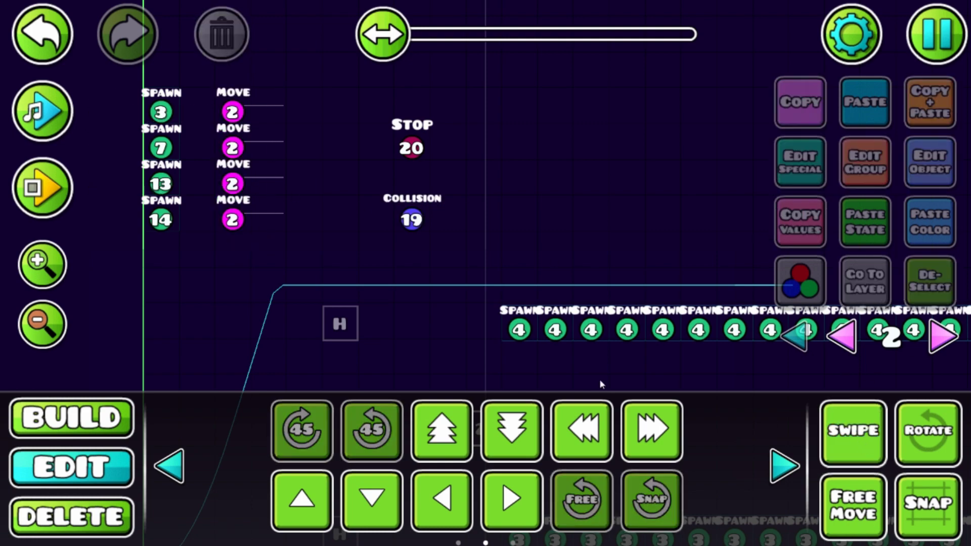
- Add the next free group ID, 21, to all lower-row Spawn triggers on editor layers 2 to 5, and show all layers
{"action": "left_click_drag", "start_coordinate": [491, 294], "coordinate": [456, 179]}
{"action": "left_click_drag", "start_coordinate": [441, 277], "coordinate": [399, 189]}
{"action": "left_click_drag", "start_coordinate": [621, 288], "coordinate": [494, 241]}
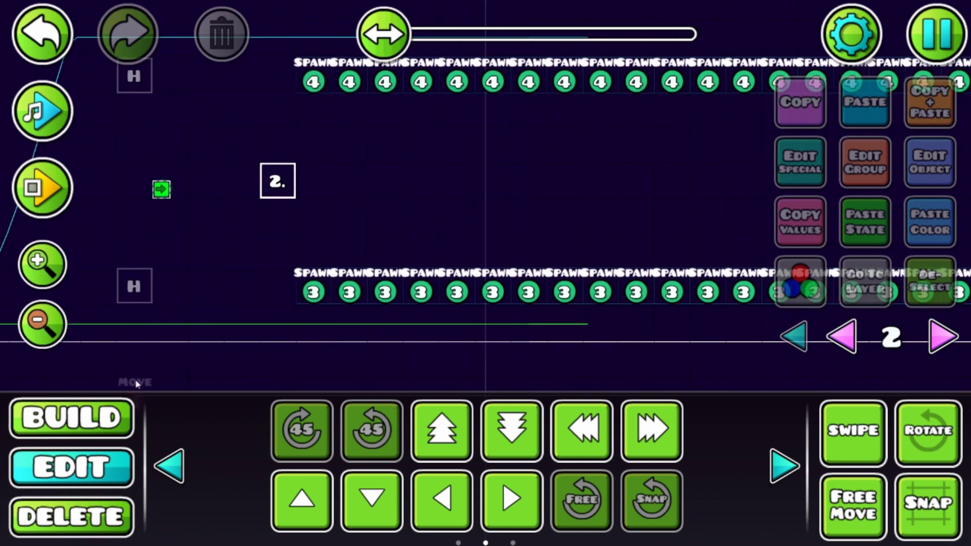
{"action": "left_click", "coordinate": [44, 320]}
{"action": "left_click", "coordinate": [44, 321]}
{"action": "left_click", "coordinate": [44, 321]}
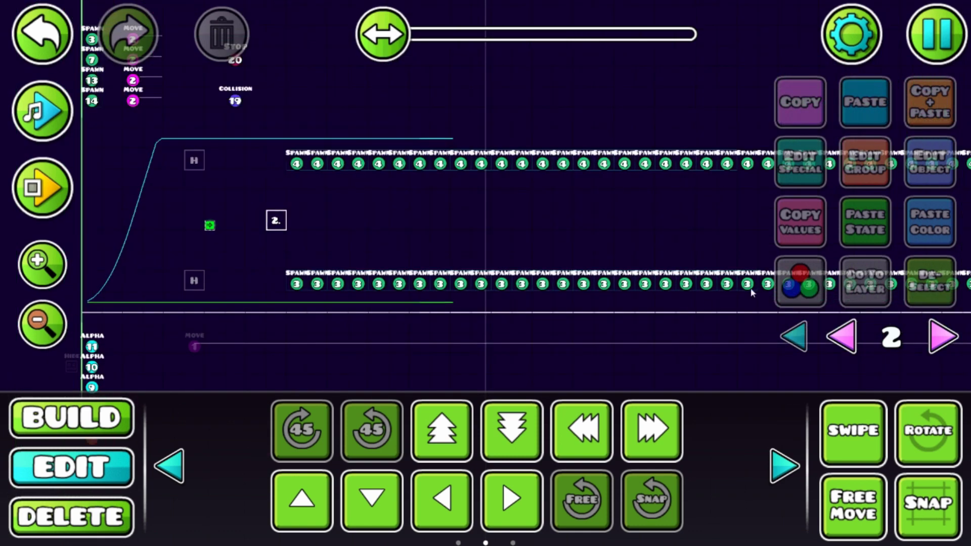
{"action": "left_click", "coordinate": [18, 327]}
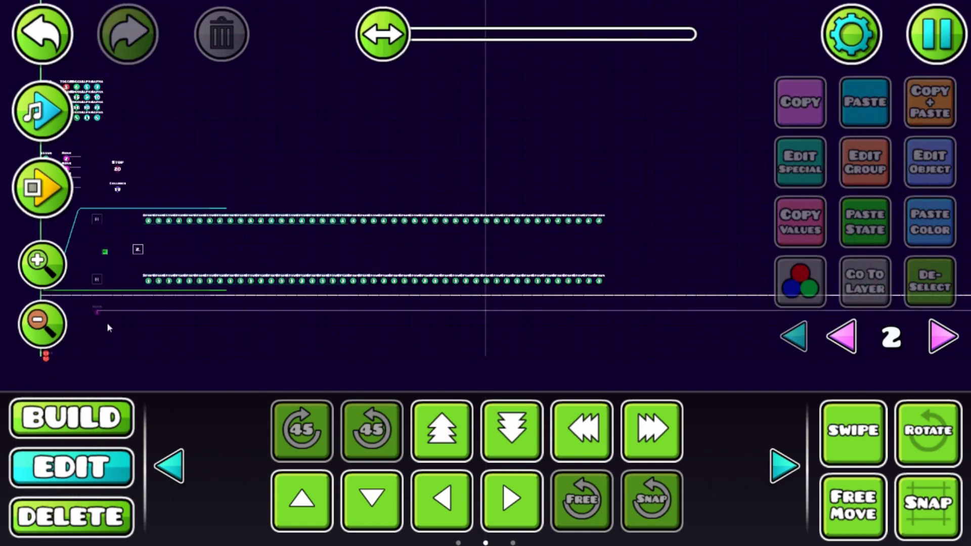
{"action": "left_click", "coordinate": [398, 282]}
{"action": "left_click", "coordinate": [854, 427]}
{"action": "left_click_drag", "start_coordinate": [635, 273], "coordinate": [225, 338]}
{"action": "left_click_drag", "start_coordinate": [470, 268], "coordinate": [120, 338]}
{"action": "left_click", "coordinate": [947, 349]}
{"action": "left_click_drag", "start_coordinate": [621, 264], "coordinate": [119, 338]}
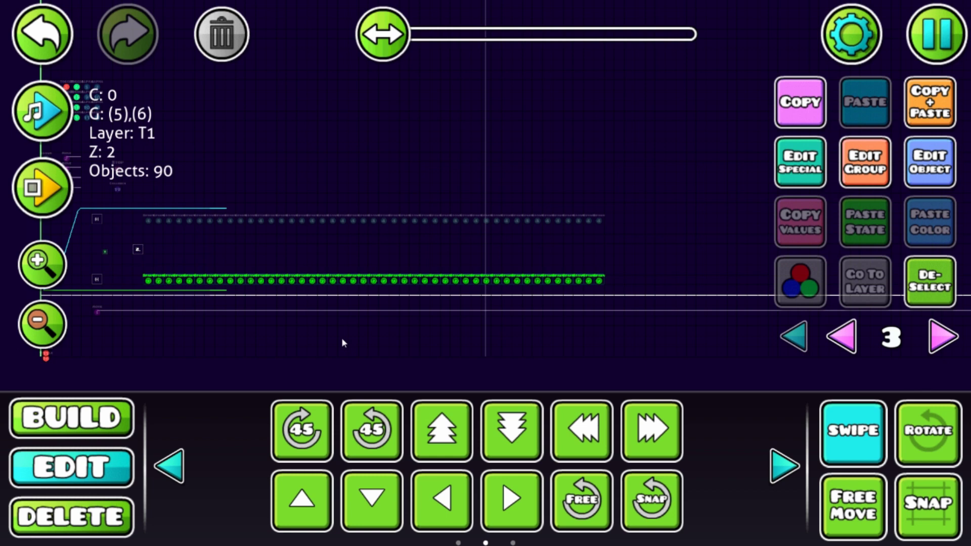
{"action": "left_click", "coordinate": [952, 343]}
{"action": "left_click_drag", "start_coordinate": [621, 284], "coordinate": [137, 354]}
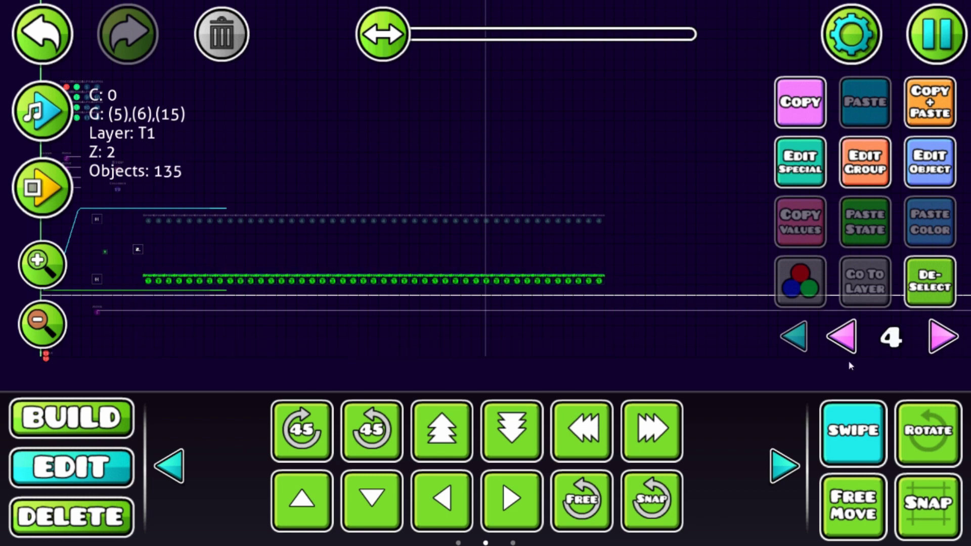
{"action": "left_click", "coordinate": [952, 342]}
{"action": "left_click_drag", "start_coordinate": [680, 274], "coordinate": [142, 346]}
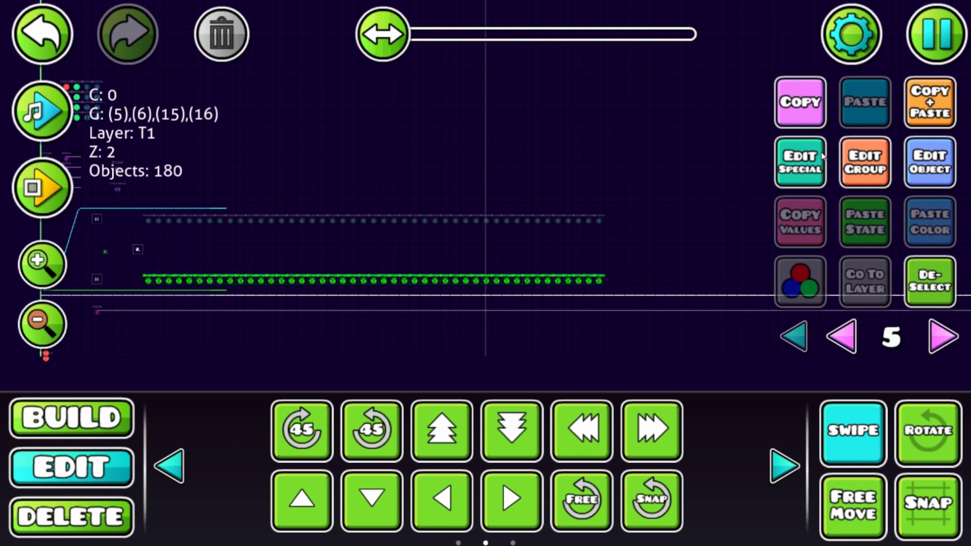
{"action": "left_click", "coordinate": [846, 163]}
{"action": "left_click", "coordinate": [288, 183]}
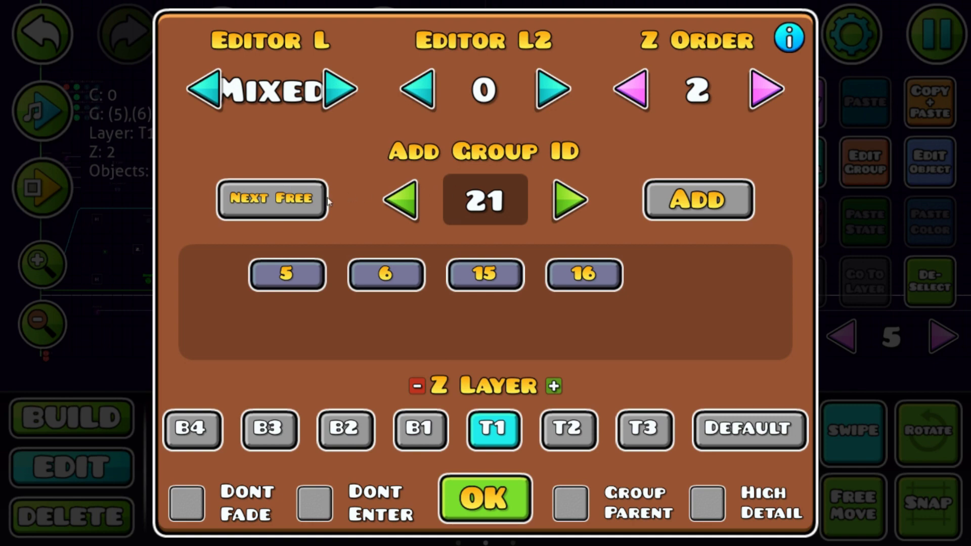
{"action": "left_click", "coordinate": [705, 210]}
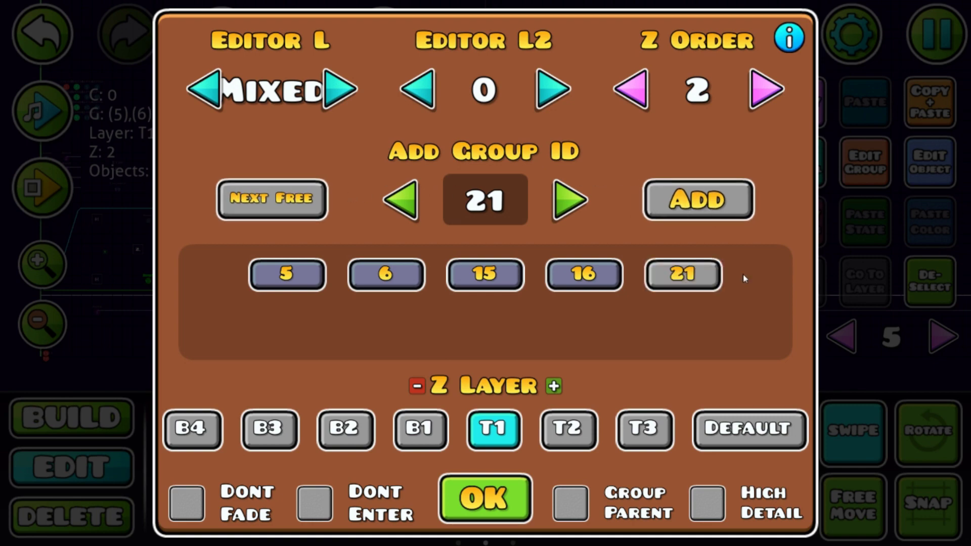
{"action": "key", "text": "Escape"}
{"action": "left_click", "coordinate": [853, 429]}
{"action": "left_click", "coordinate": [793, 337]}
{"action": "left_click", "coordinate": [936, 289]}
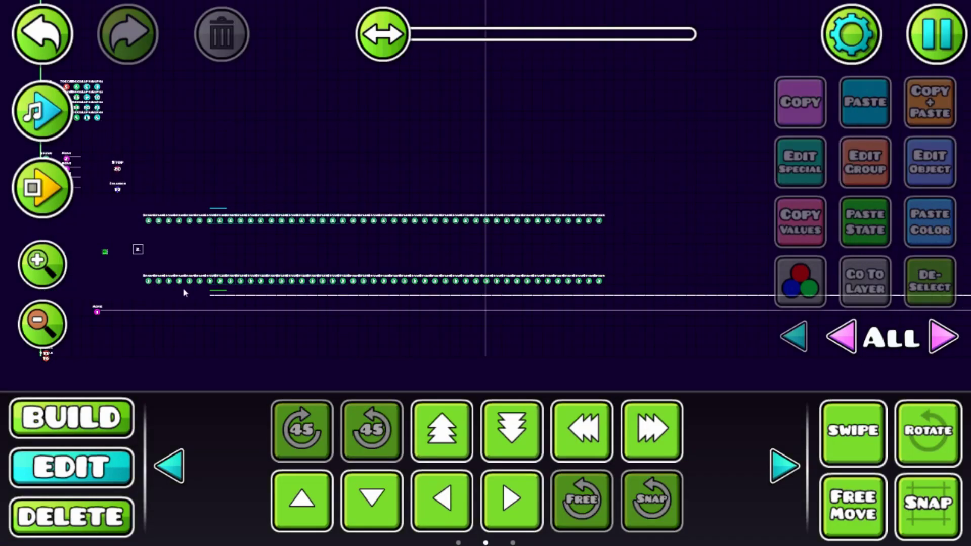
- Shift the Stop trigger two grid units right and one down, out of the Collision trigger's column
{"action": "left_click", "coordinate": [42, 264]}
{"action": "left_click", "coordinate": [42, 264]}
{"action": "left_click", "coordinate": [43, 264]}
{"action": "left_click", "coordinate": [43, 264]}
{"action": "left_click_drag", "start_coordinate": [127, 212], "coordinate": [624, 381]}
{"action": "left_click_drag", "start_coordinate": [297, 251], "coordinate": [692, 335]}
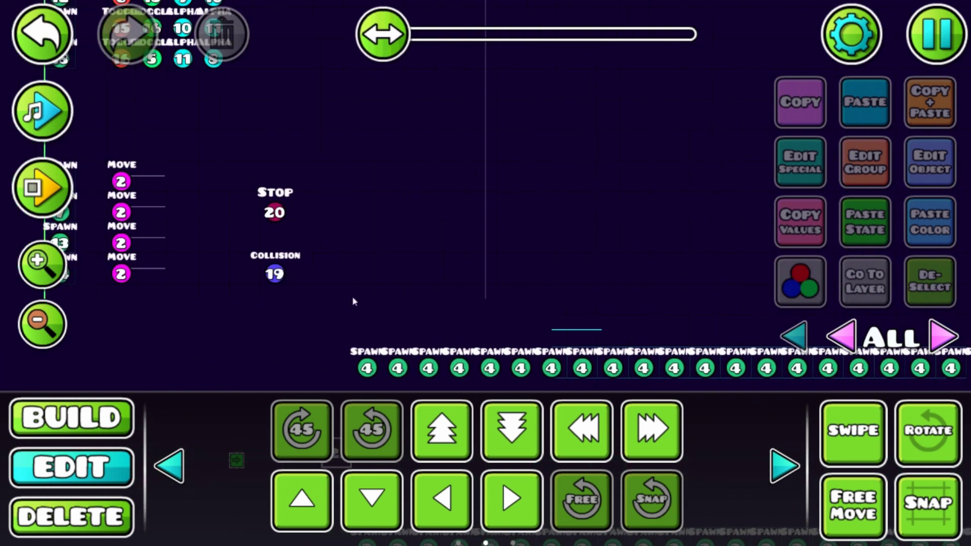
{"action": "left_click_drag", "start_coordinate": [352, 301], "coordinate": [430, 301]}
{"action": "left_click", "coordinate": [37, 306]}
{"action": "left_click", "coordinate": [42, 264]}
{"action": "left_click", "coordinate": [42, 264]}
{"action": "left_click", "coordinate": [43, 264]}
{"action": "left_click", "coordinate": [42, 264]}
{"action": "left_click_drag", "start_coordinate": [151, 255], "coordinate": [514, 293]}
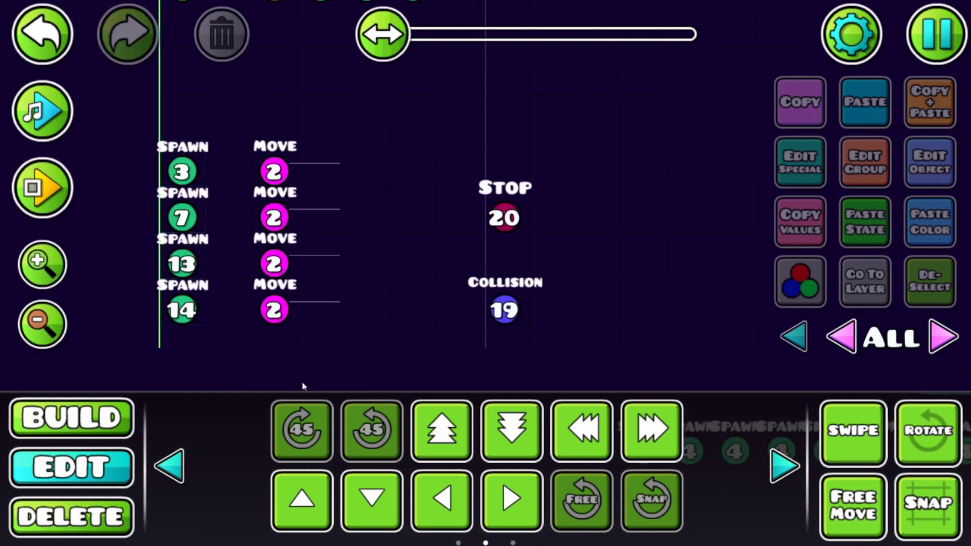
{"action": "left_click", "coordinate": [512, 221]}
{"action": "key", "text": "d"}
{"action": "key", "text": "d"}
{"action": "key", "text": "s"}
- Move the Collision trigger three grid units up and one left, level with the topmost Move trigger
{"action": "left_click_drag", "start_coordinate": [530, 248], "coordinate": [421, 298]}
{"action": "left_click", "coordinate": [446, 302]}
{"action": "key", "text": "w"}
{"action": "key", "text": "a"}
{"action": "key", "text": "a"}
{"action": "key", "text": "w"}
{"action": "key", "text": "w"}
{"action": "key", "text": "d"}
{"action": "key", "text": "a"}
{"action": "key", "text": "d"}
- Move the Stop trigger directly to the right of the Collision trigger, in the same row
{"action": "left_click", "coordinate": [549, 267]}
{"action": "key", "text": "a"}
{"action": "key", "text": "w"}
{"action": "key", "text": "w"}
- Place a Toggle trigger directly to the right of the Stop trigger
{"action": "left_click", "coordinate": [71, 417]}
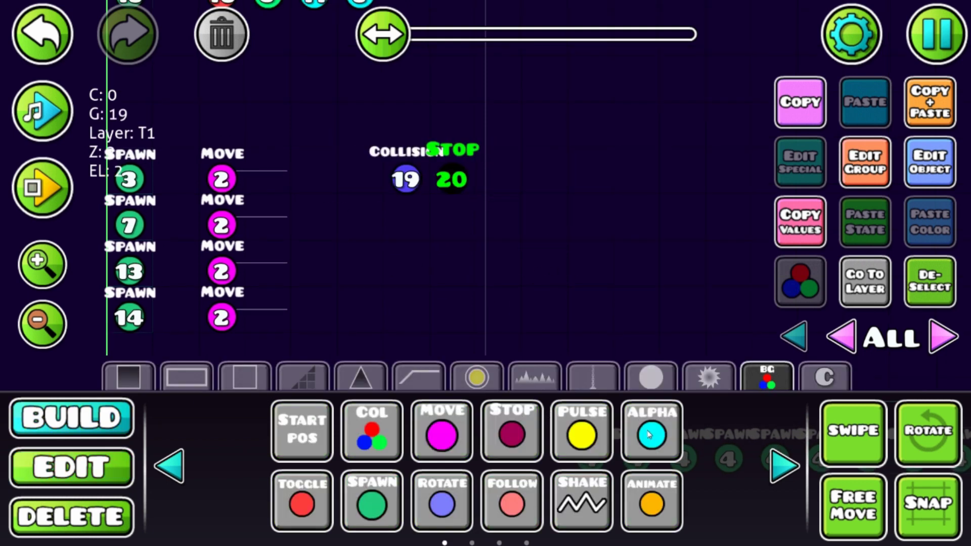
{"action": "left_click", "coordinate": [333, 524]}
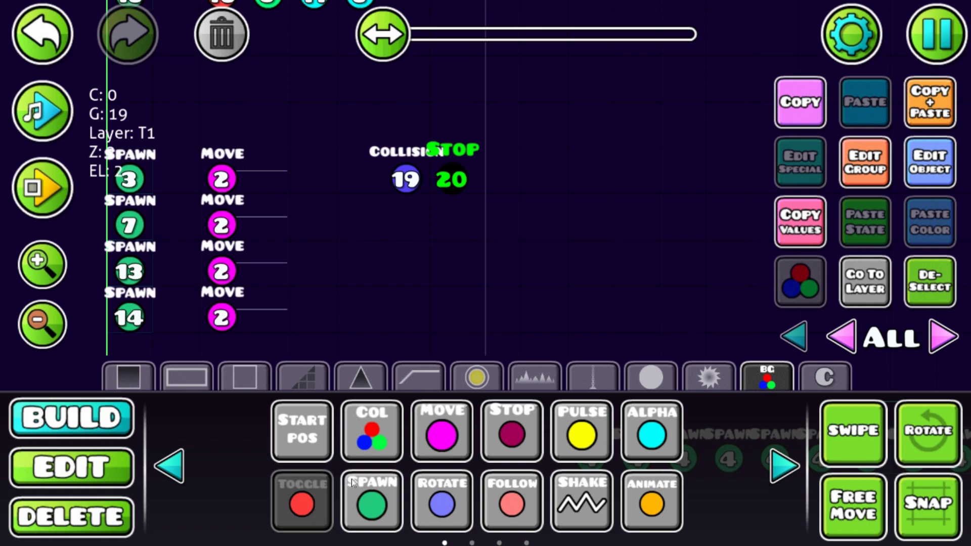
{"action": "left_click", "coordinate": [498, 176]}
{"action": "scroll", "coordinate": [479, 199], "scroll_direction": "down", "scroll_amount": 1}
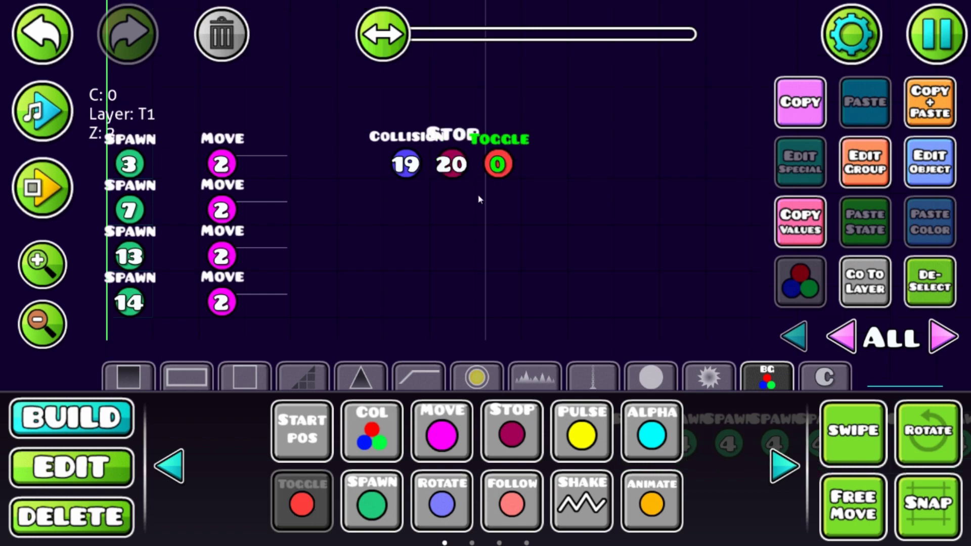
{"action": "left_click_drag", "start_coordinate": [479, 199], "coordinate": [405, 204]}
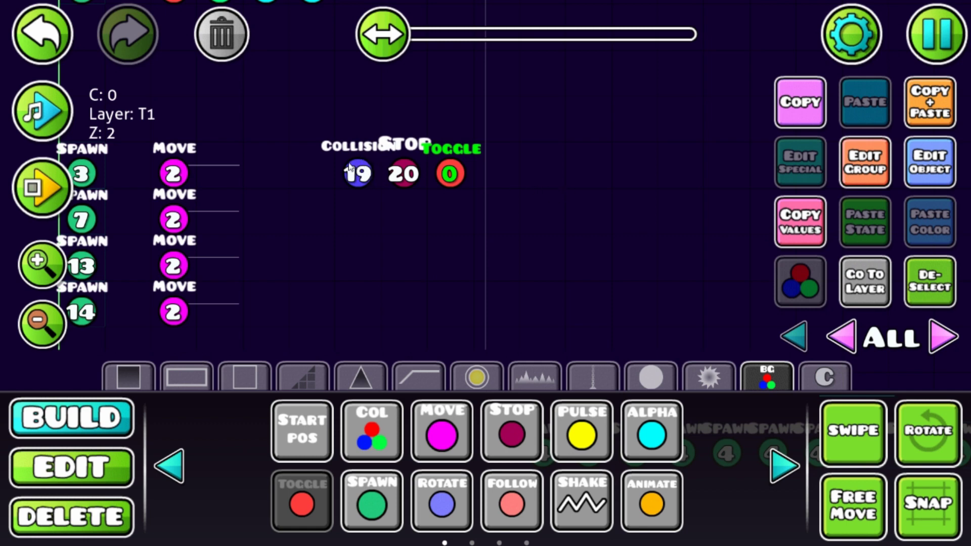
- Add group ID 19 to the Toggle trigger
{"action": "left_click", "coordinate": [862, 178]}
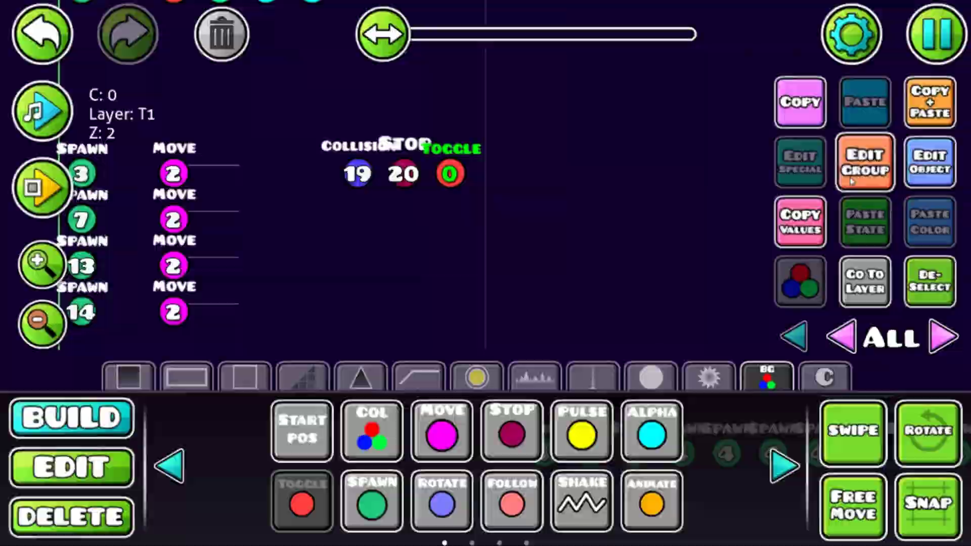
{"action": "left_click", "coordinate": [497, 213]}
{"action": "left_click", "coordinate": [405, 200]}
{"action": "left_click", "coordinate": [405, 199]}
{"action": "left_click", "coordinate": [739, 197]}
{"action": "key", "text": "Escape"}
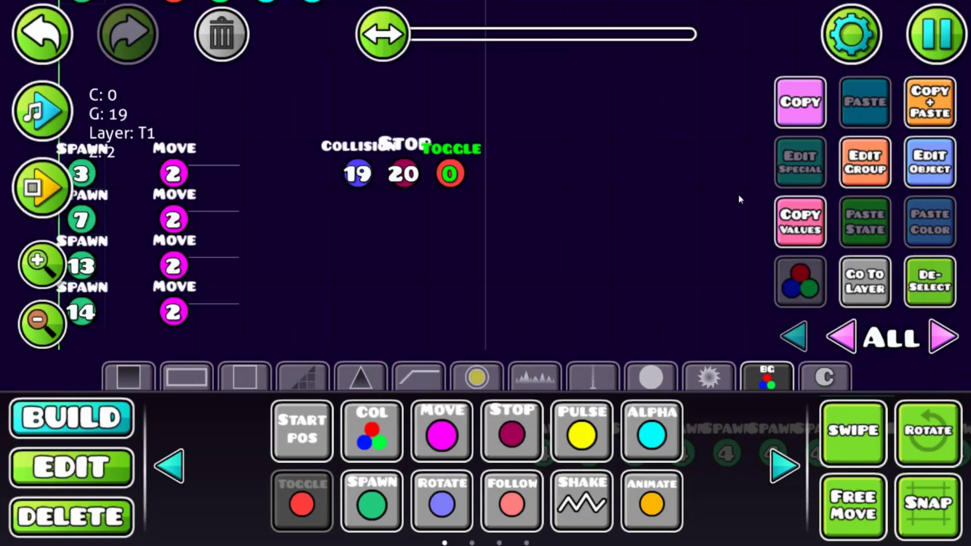
- Enable Spawn Triggered and Multi Trigger on the Toggle trigger
{"action": "left_click", "coordinate": [913, 163]}
{"action": "left_click", "coordinate": [272, 426]}
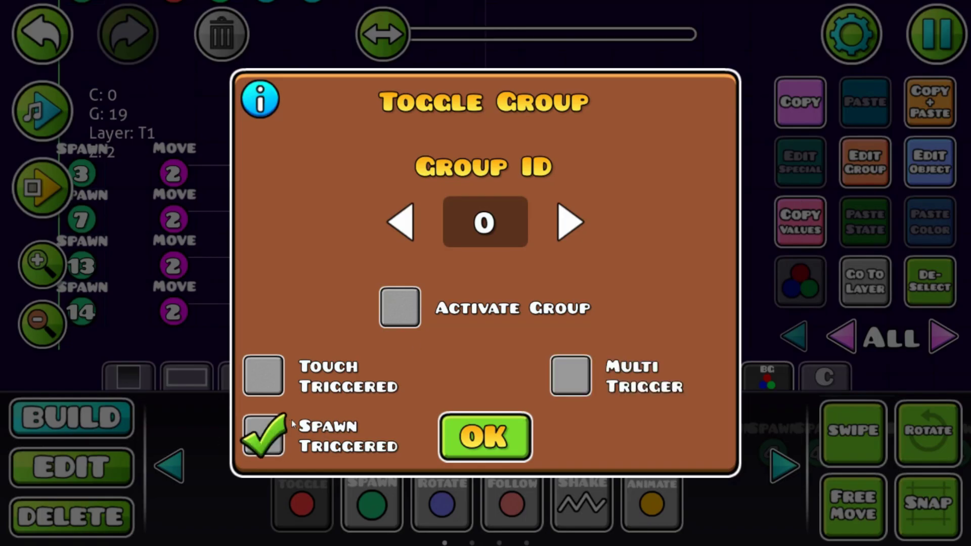
{"action": "left_click", "coordinate": [565, 379]}
{"action": "key", "text": "Escape"}
{"action": "left_click", "coordinate": [104, 461]}
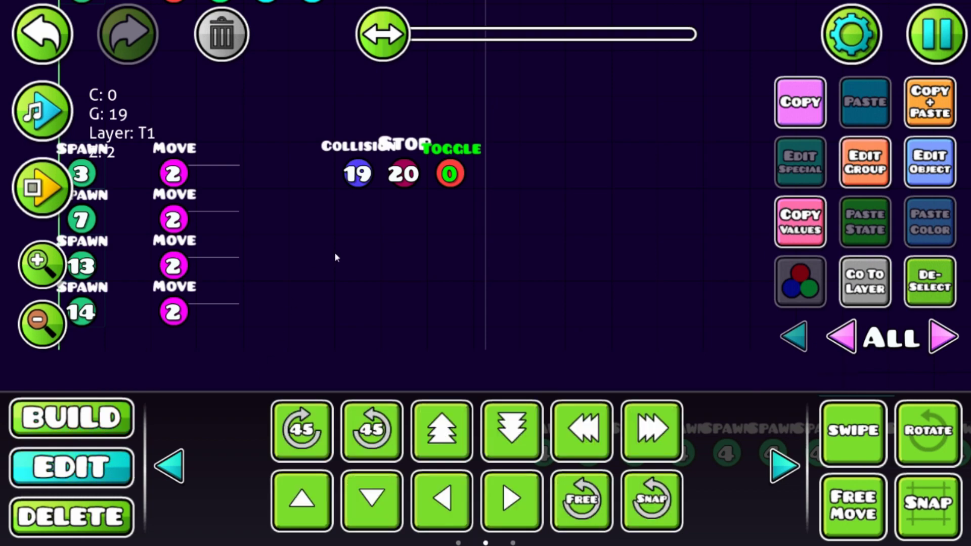
- Check the lower-row Spawn triggers' group and set the Toggle trigger's target Group ID to 21
{"action": "scroll", "coordinate": [607, 152], "scroll_direction": "down", "scroll_amount": 6}
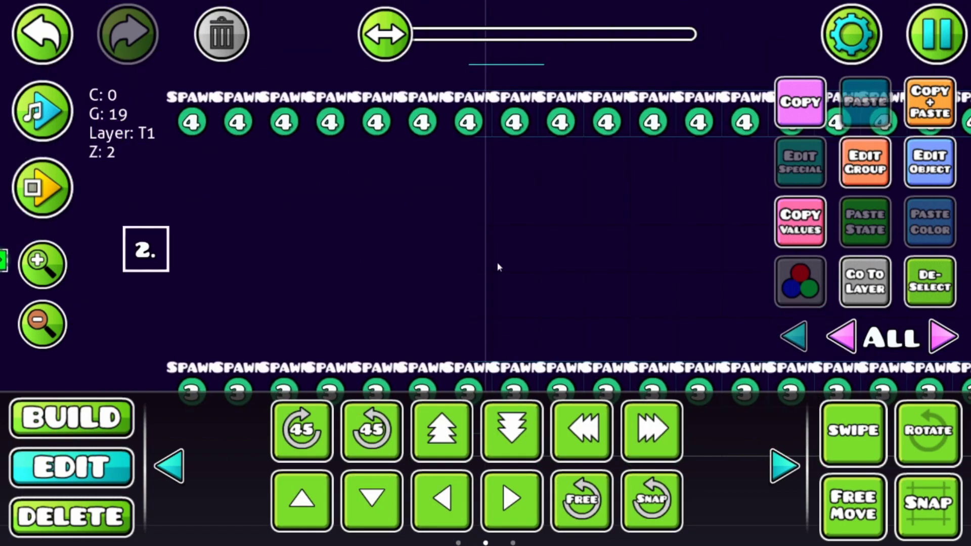
{"action": "scroll", "coordinate": [498, 267], "scroll_direction": "down", "scroll_amount": 3}
{"action": "left_click", "coordinate": [678, 312]}
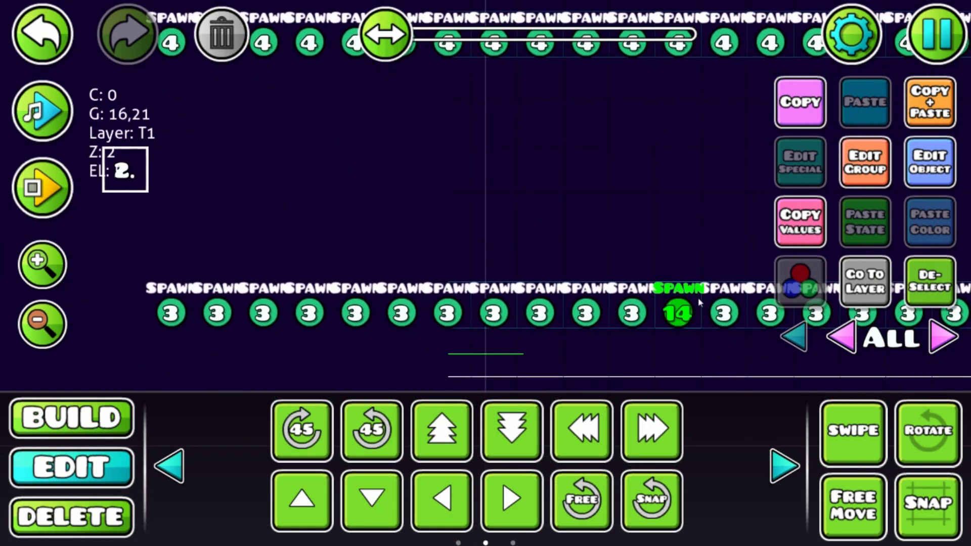
{"action": "left_click_drag", "start_coordinate": [212, 76], "coordinate": [659, 356]}
{"action": "left_click", "coordinate": [576, 202]}
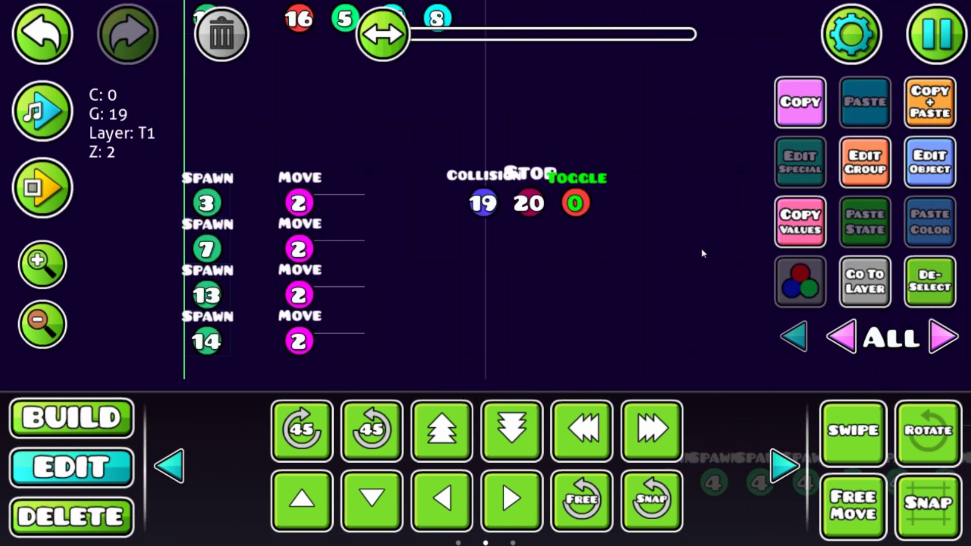
{"action": "left_click_drag", "start_coordinate": [701, 248], "coordinate": [599, 216]}
{"action": "left_click", "coordinate": [930, 161]}
{"action": "key", "text": "BackSpace"}
{"action": "type", "text": "212"}
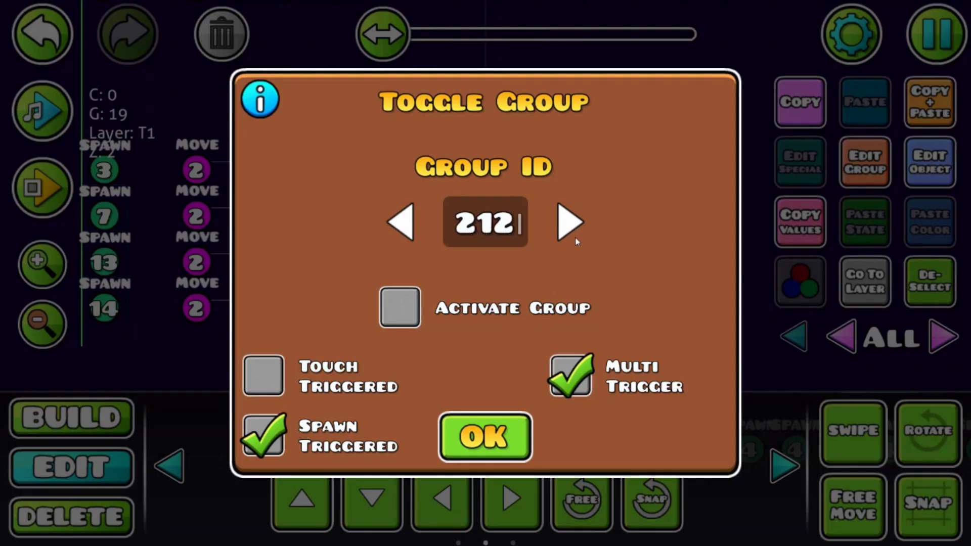
{"action": "key", "text": "BackSpace"}
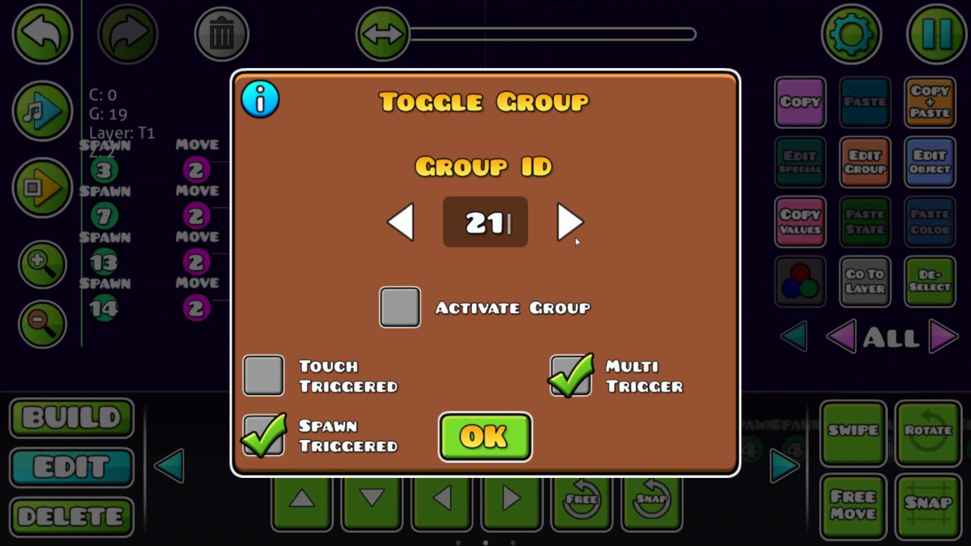
{"action": "key", "text": "Escape"}
- Place a Spawn trigger directly below the Toggle trigger and add group ID 19 to it
{"action": "left_click", "coordinate": [93, 419]}
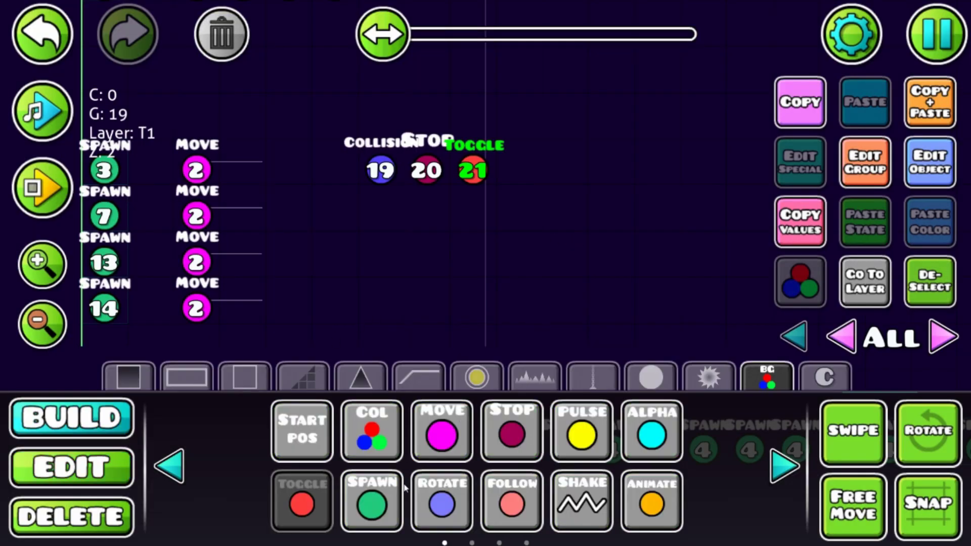
{"action": "left_click", "coordinate": [374, 501]}
{"action": "left_click", "coordinate": [466, 223]}
{"action": "left_click", "coordinate": [865, 162]}
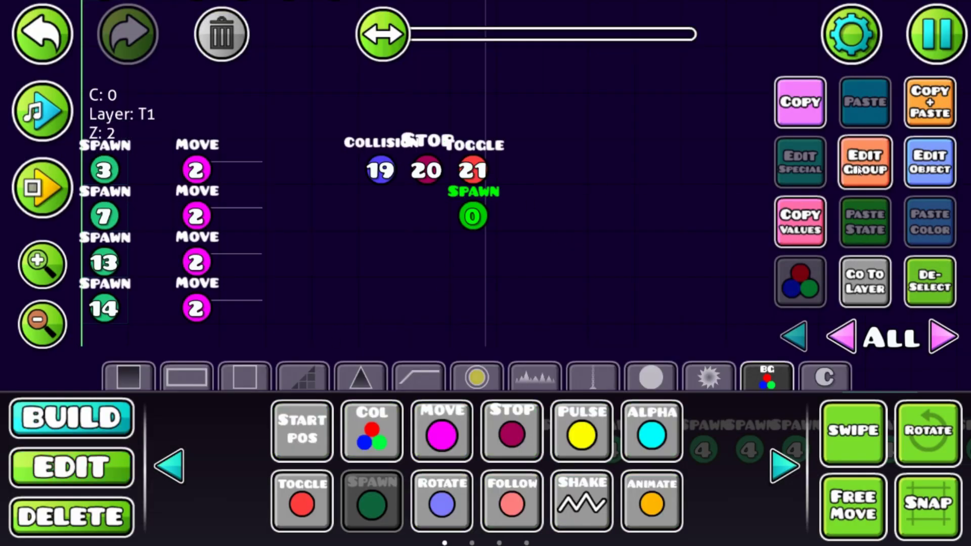
{"action": "left_click", "coordinate": [730, 200]}
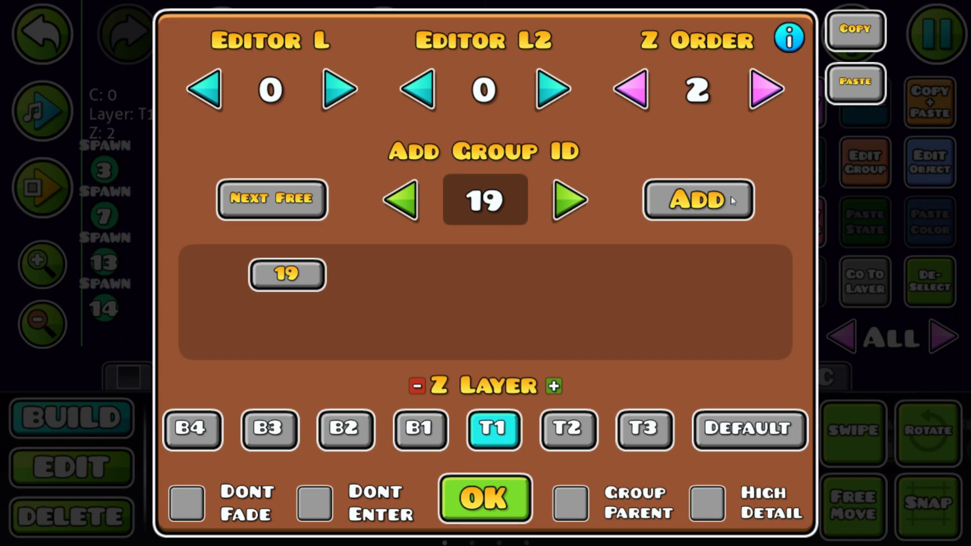
{"action": "key", "text": "Escape"}
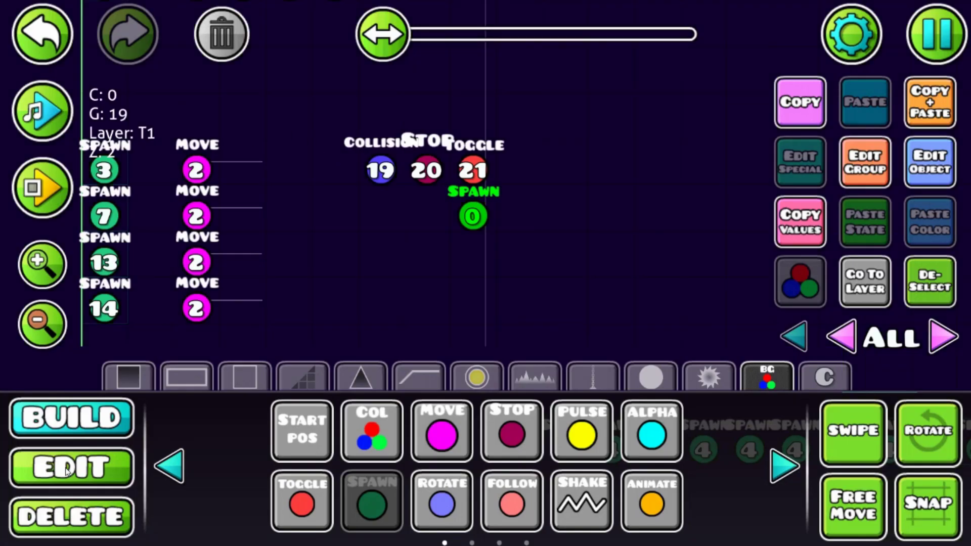
- Set the new Spawn trigger's delay to 0.15 and enable Spawn Triggered and Multi Trigger
{"action": "left_click", "coordinate": [67, 468]}
{"action": "left_click_drag", "start_coordinate": [359, 385], "coordinate": [379, 225]}
{"action": "left_click_drag", "start_coordinate": [429, 344], "coordinate": [428, 236]}
{"action": "scroll", "coordinate": [430, 239], "scroll_direction": "up", "scroll_amount": 5}
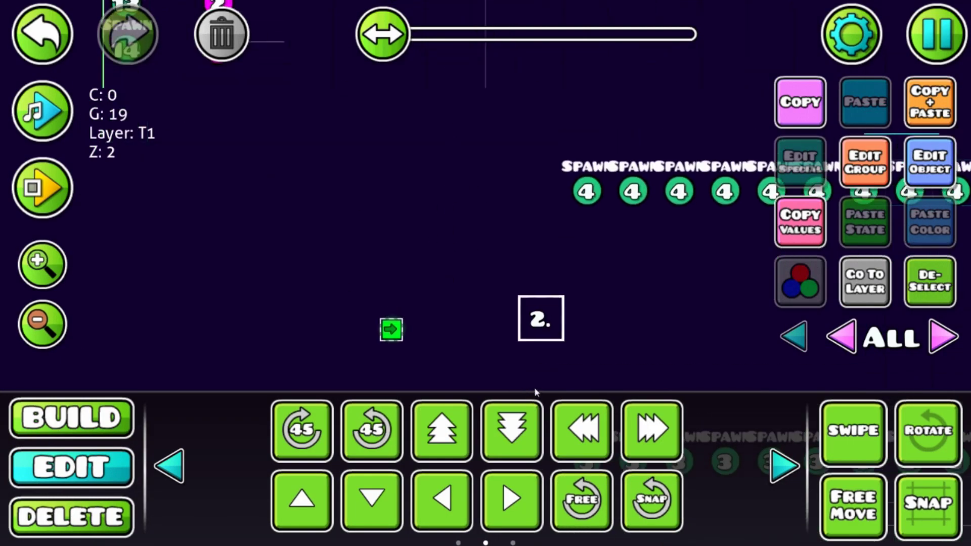
{"action": "left_click", "coordinate": [938, 176]}
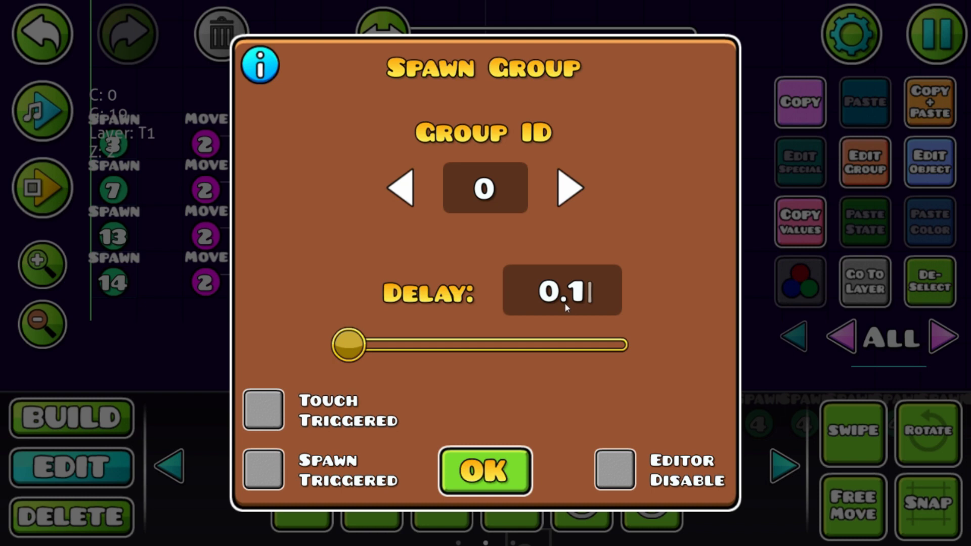
{"action": "left_click", "coordinate": [565, 302]}
{"action": "type", "text": "0.15"}
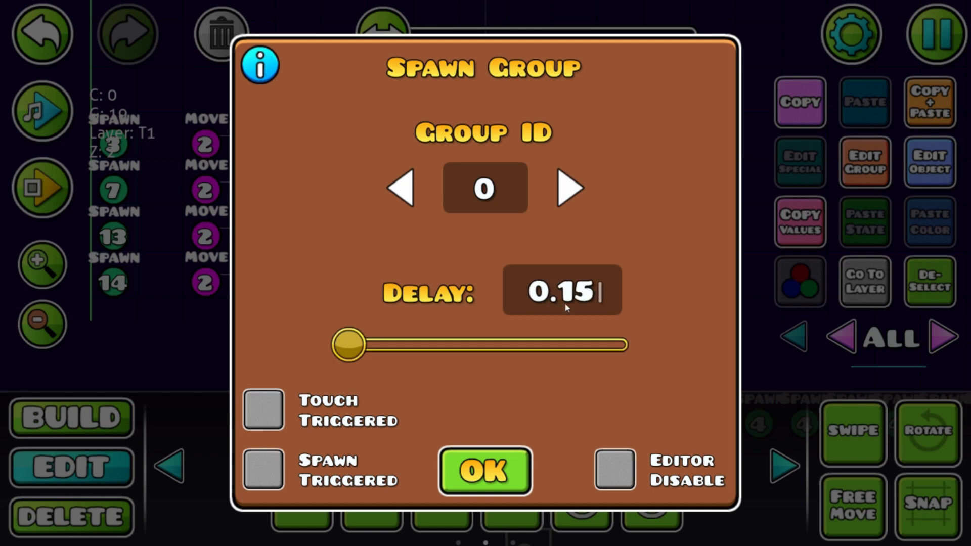
{"action": "left_click", "coordinate": [270, 472]}
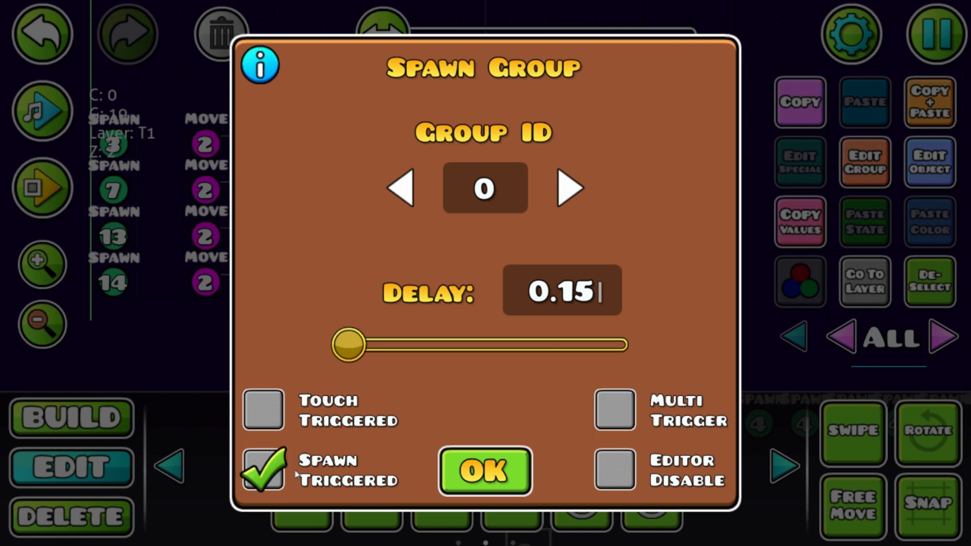
{"action": "left_click", "coordinate": [625, 414]}
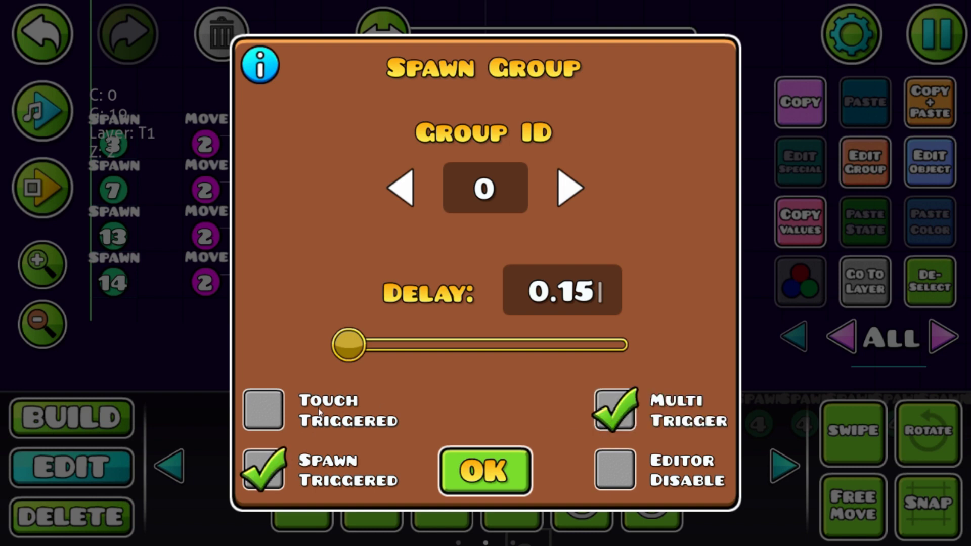
{"action": "key", "text": "Escape"}
- Find the next free group ID and set the new Spawn trigger's target Group ID to 22
{"action": "left_click", "coordinate": [837, 169]}
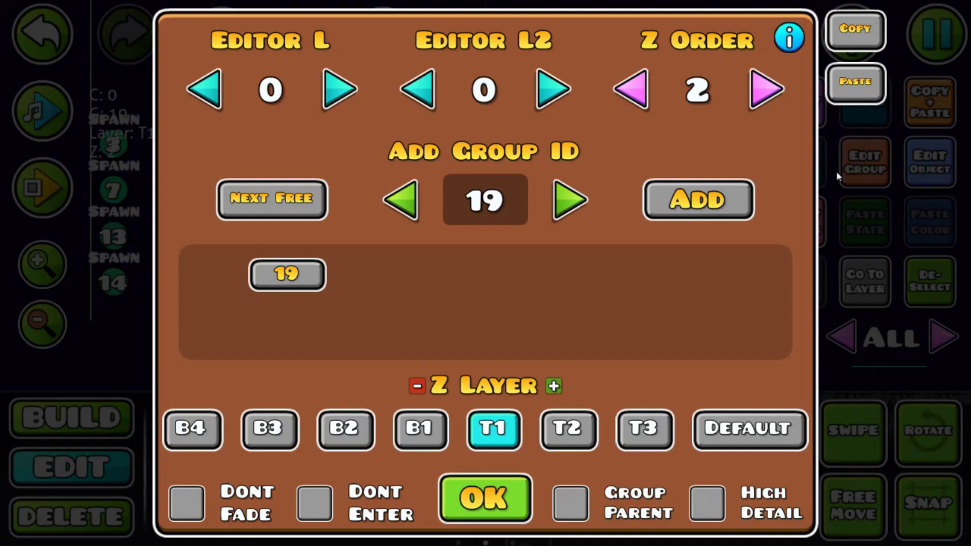
{"action": "left_click", "coordinate": [297, 200]}
{"action": "key", "text": "Escape"}
{"action": "left_click", "coordinate": [948, 164]}
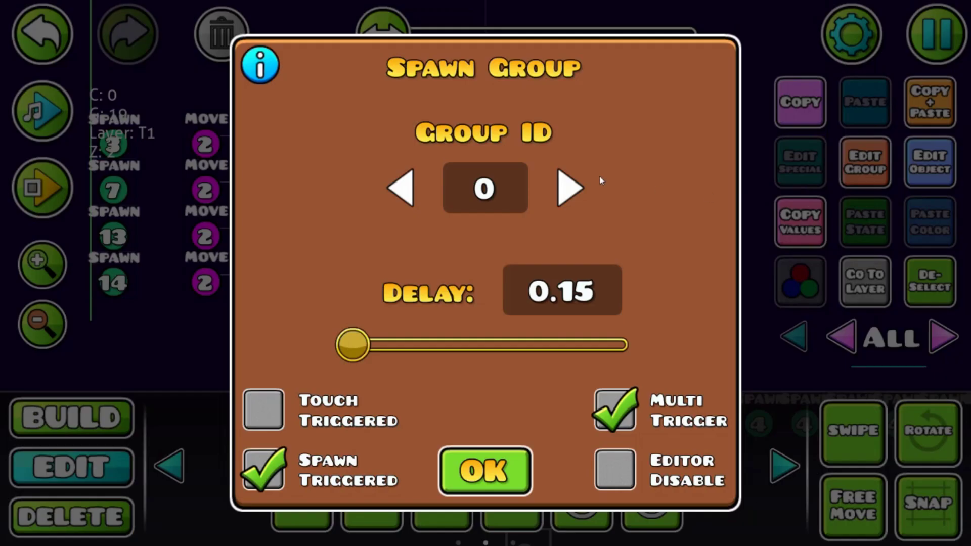
{"action": "type", "text": "22"}
{"action": "key", "text": "Escape"}
- Duplicate the Toggle trigger to the cell right of the new Spawn trigger and enable Activate Group on the copy
{"action": "left_click", "coordinate": [482, 144]}
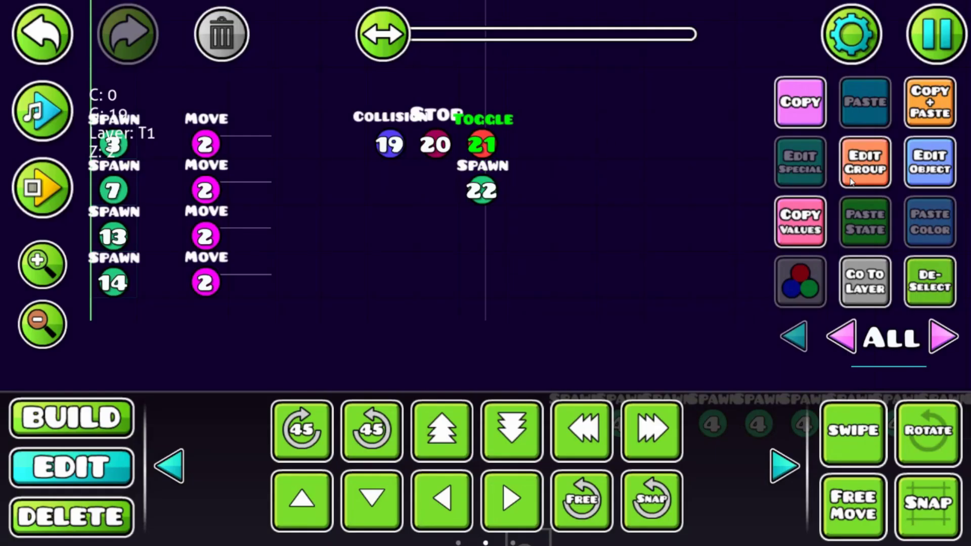
{"action": "left_click", "coordinate": [933, 114]}
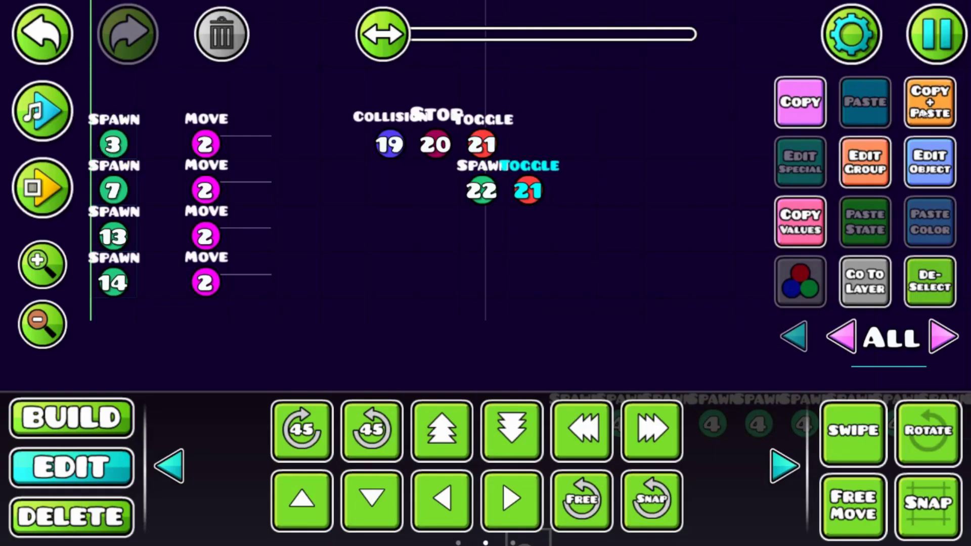
{"action": "left_click", "coordinate": [929, 163]}
{"action": "left_click", "coordinate": [399, 309]}
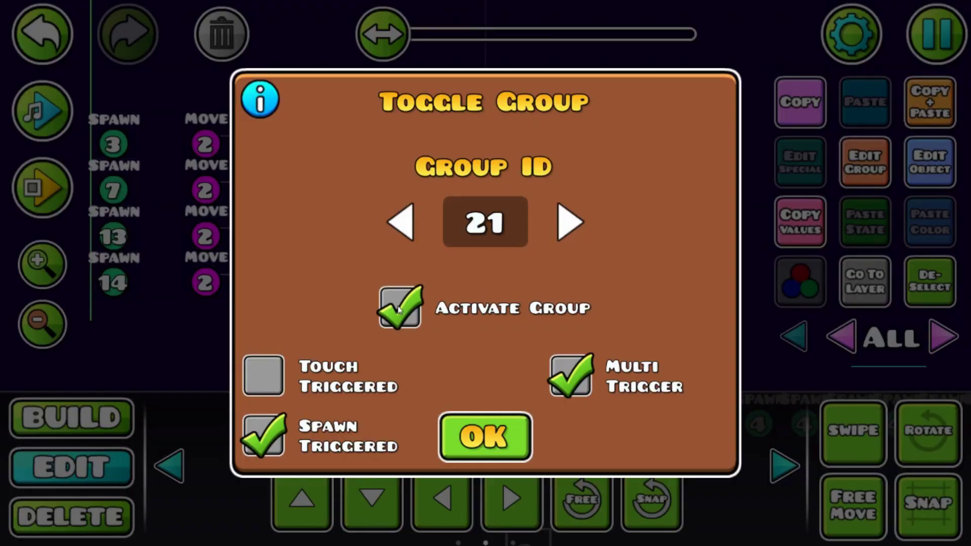
{"action": "key", "text": "Escape"}
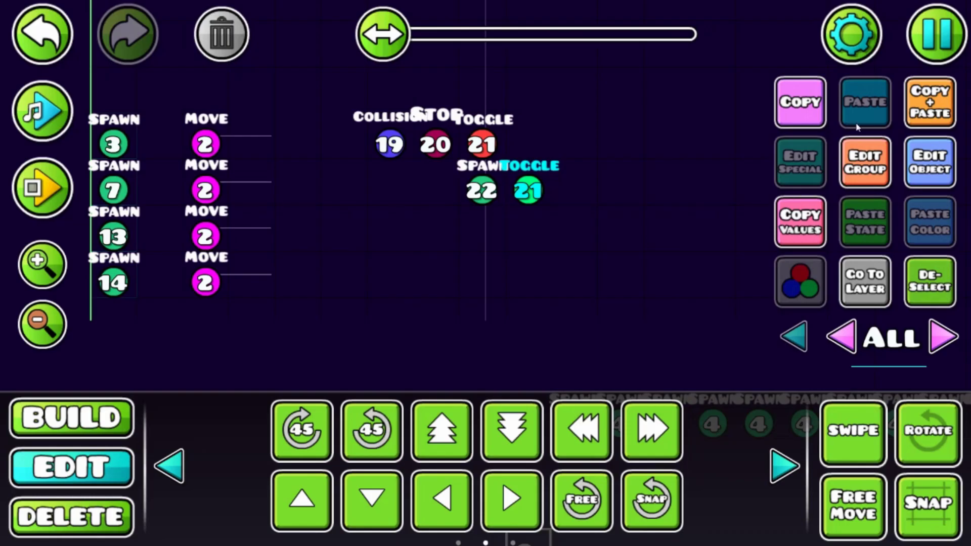
- Replace group ID 19 with 22 on the duplicated Toggle trigger
{"action": "left_click", "coordinate": [858, 170]}
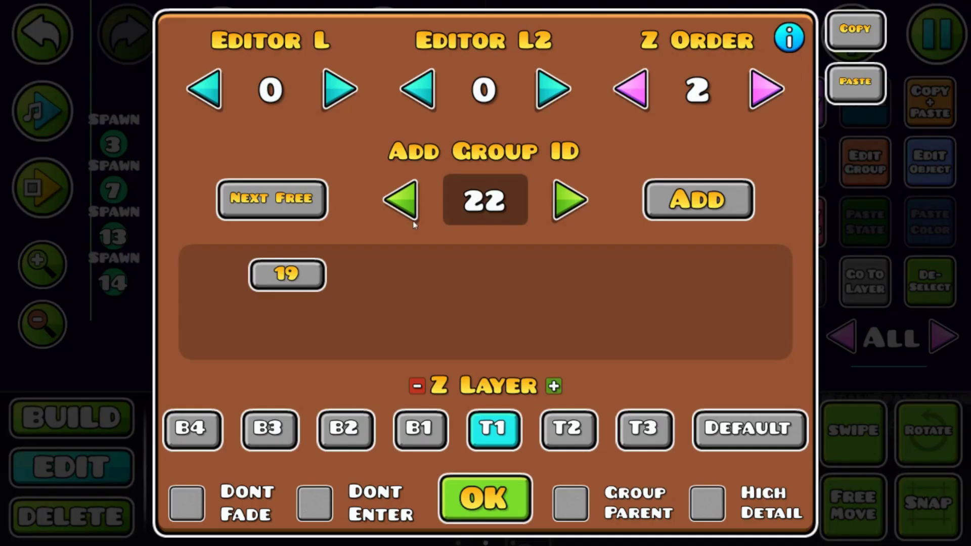
{"action": "left_click", "coordinate": [285, 280]}
{"action": "left_click", "coordinate": [681, 202]}
{"action": "key", "text": "Escape"}
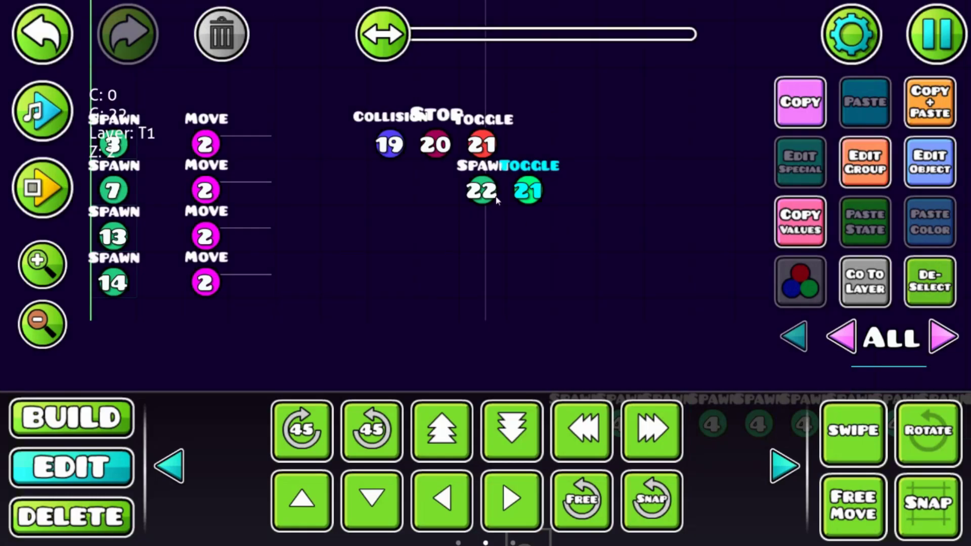
- Examine the Spawn trigger and the activating Toggle trigger in relation to the arrow player and the obstacle block
{"action": "scroll", "coordinate": [435, 212], "scroll_direction": "down", "scroll_amount": 5}
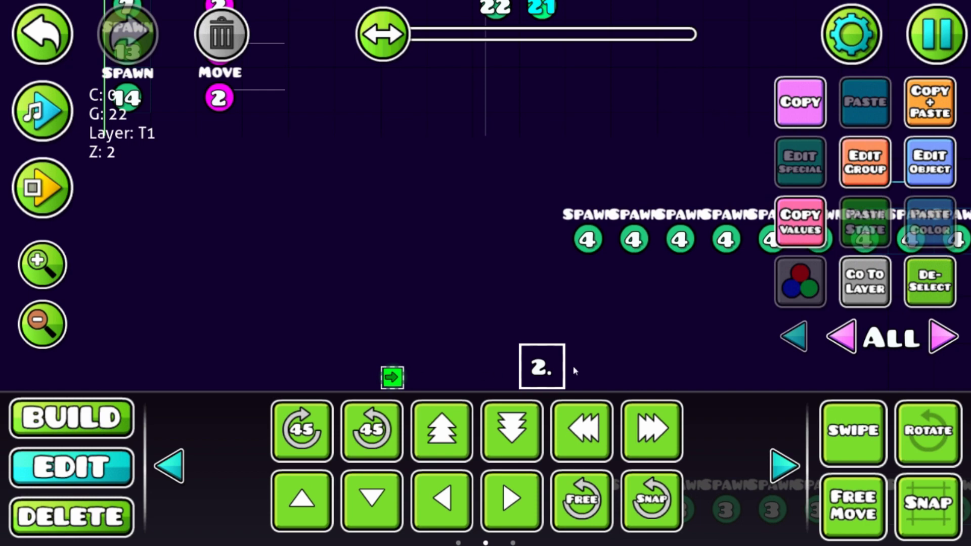
{"action": "scroll", "coordinate": [551, 303], "scroll_direction": "up", "scroll_amount": 4}
{"action": "scroll", "coordinate": [546, 339], "scroll_direction": "down", "scroll_amount": 1}
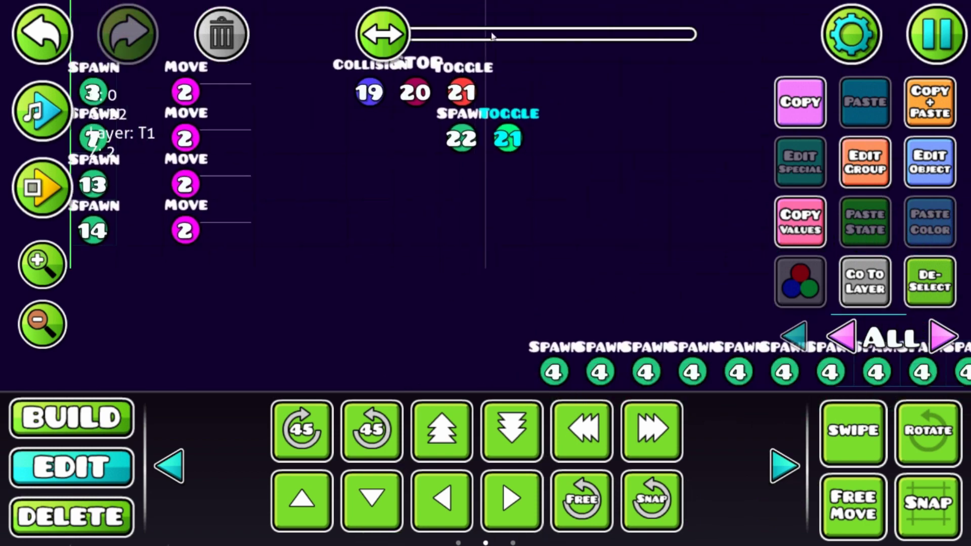
{"action": "scroll", "coordinate": [465, 199], "scroll_direction": "down", "scroll_amount": 8}
{"action": "scroll", "coordinate": [605, 380], "scroll_direction": "up", "scroll_amount": 9}
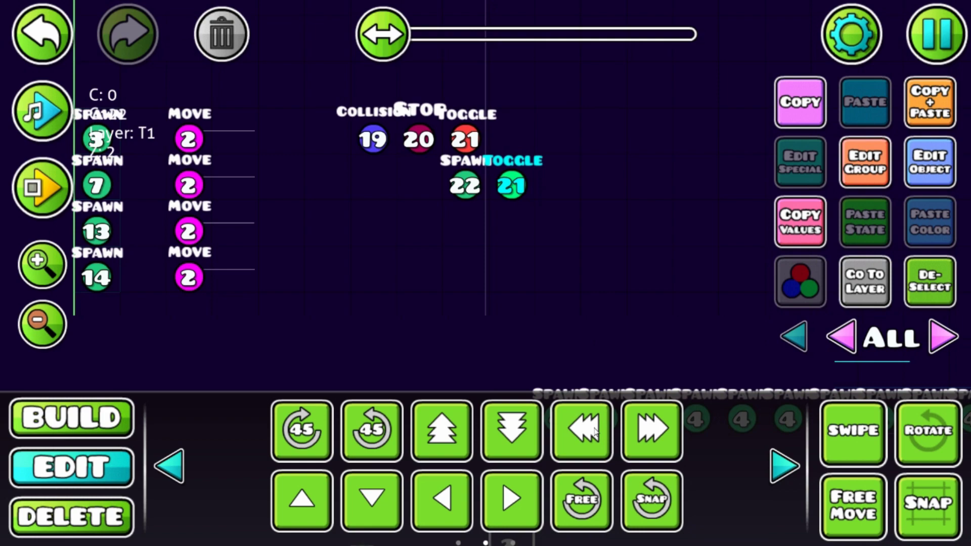
{"action": "left_click", "coordinate": [461, 180]}
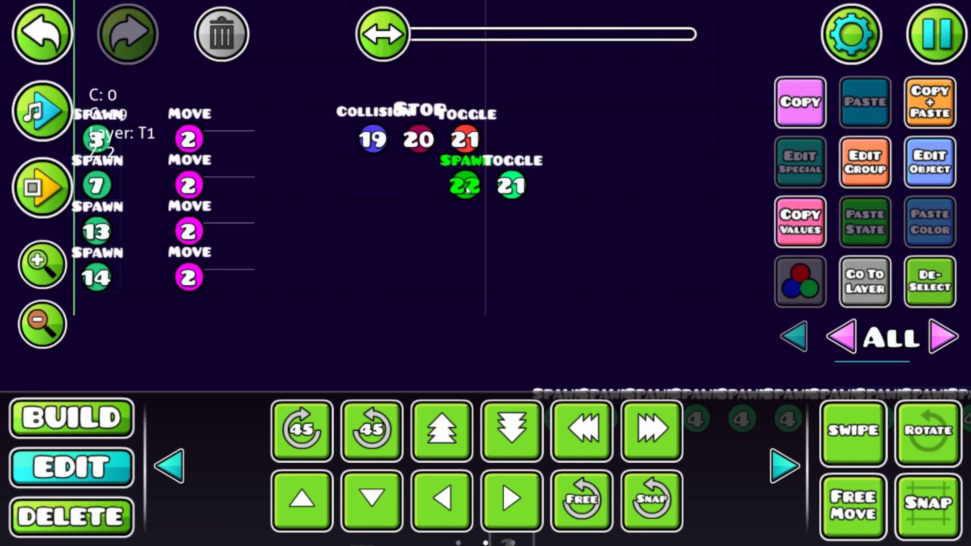
{"action": "left_click", "coordinate": [512, 183]}
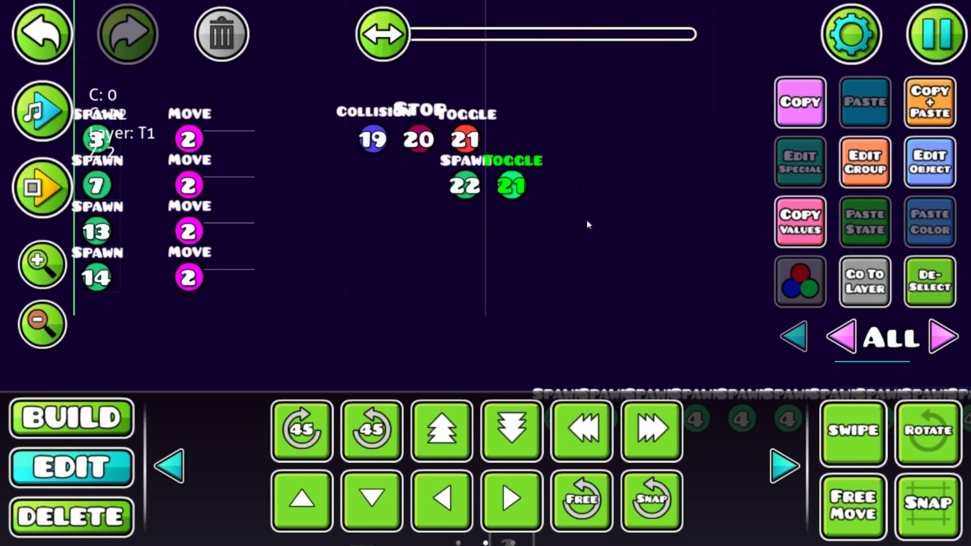
- Check the group IDs of a lower-row Spawn trigger, clear the selection and playtest the level
{"action": "scroll", "coordinate": [586, 220], "scroll_direction": "down", "scroll_amount": 8}
{"action": "left_click", "coordinate": [711, 336]}
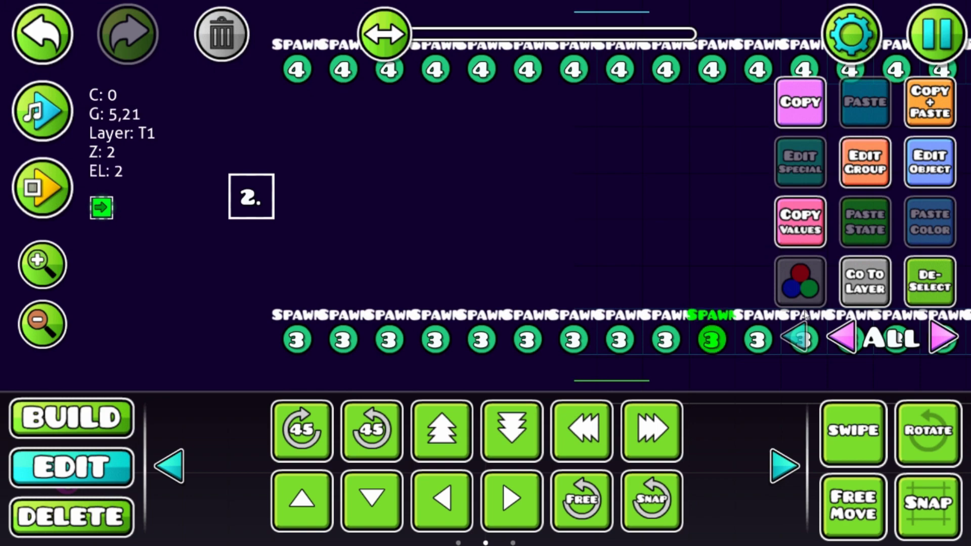
{"action": "left_click", "coordinate": [930, 288]}
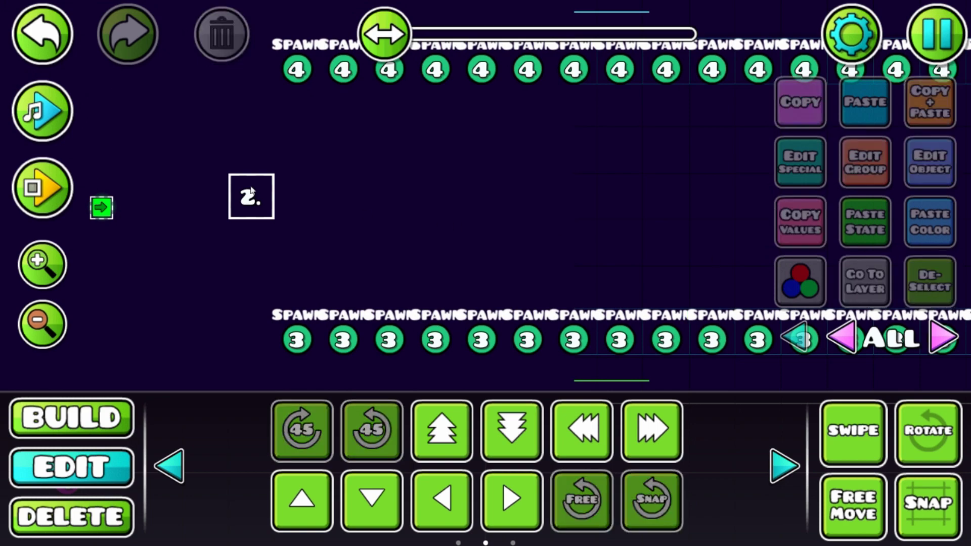
{"action": "left_click", "coordinate": [69, 183]}
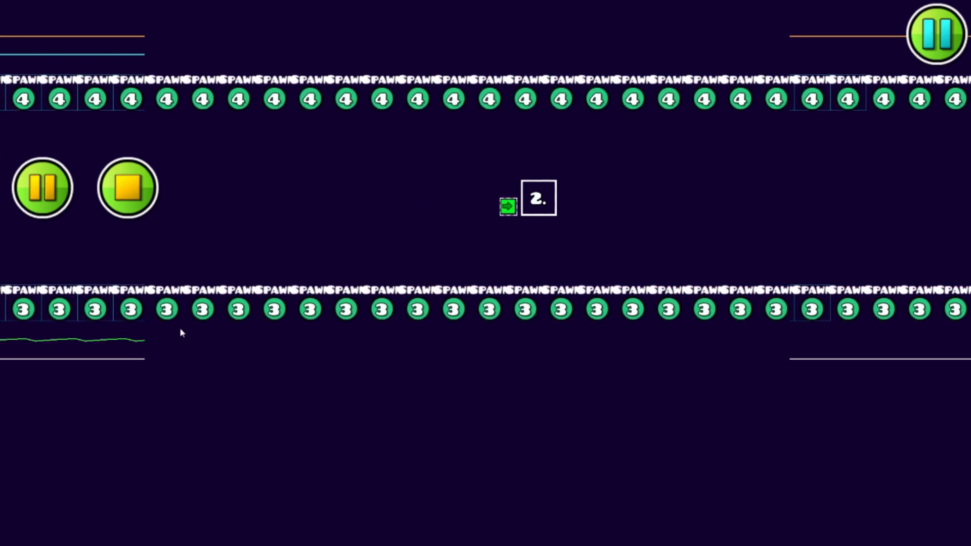
{"action": "left_click", "coordinate": [122, 199]}
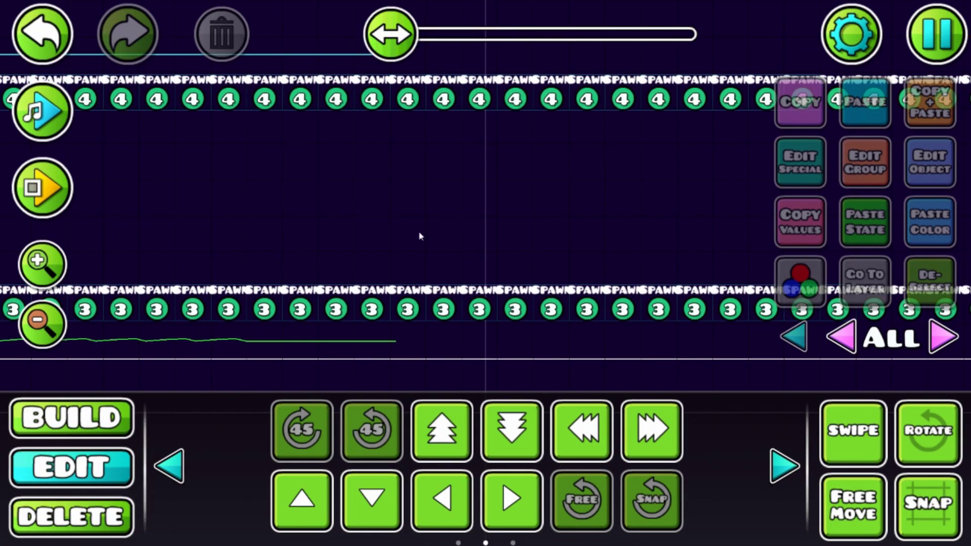
- Set the delay of the Spawn trigger below the Collision row to 0.20
{"action": "left_click_drag", "start_coordinate": [419, 236], "coordinate": [486, 236]}
{"action": "left_click_drag", "start_coordinate": [291, 230], "coordinate": [467, 280]}
{"action": "left_click_drag", "start_coordinate": [407, 247], "coordinate": [552, 265]}
{"action": "left_click_drag", "start_coordinate": [489, 269], "coordinate": [580, 280]}
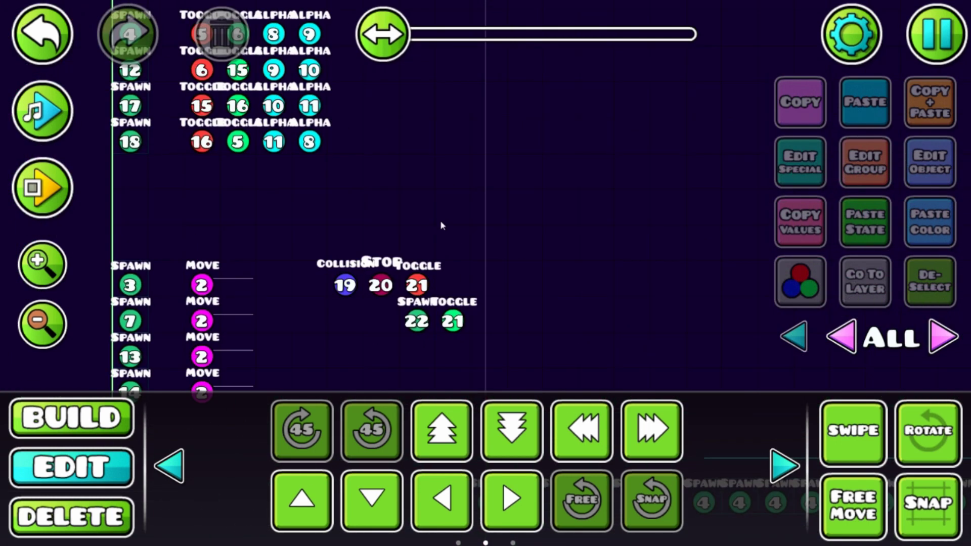
{"action": "left_click", "coordinate": [416, 321]}
{"action": "left_click", "coordinate": [929, 162]}
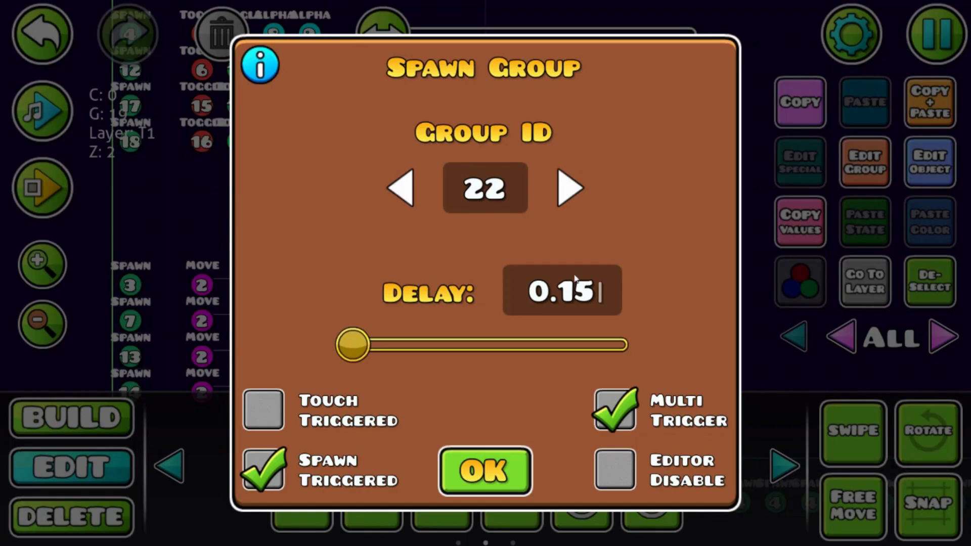
{"action": "key", "text": "BackSpace"}
{"action": "key", "text": "BackSpace"}
{"action": "type", "text": "20"}
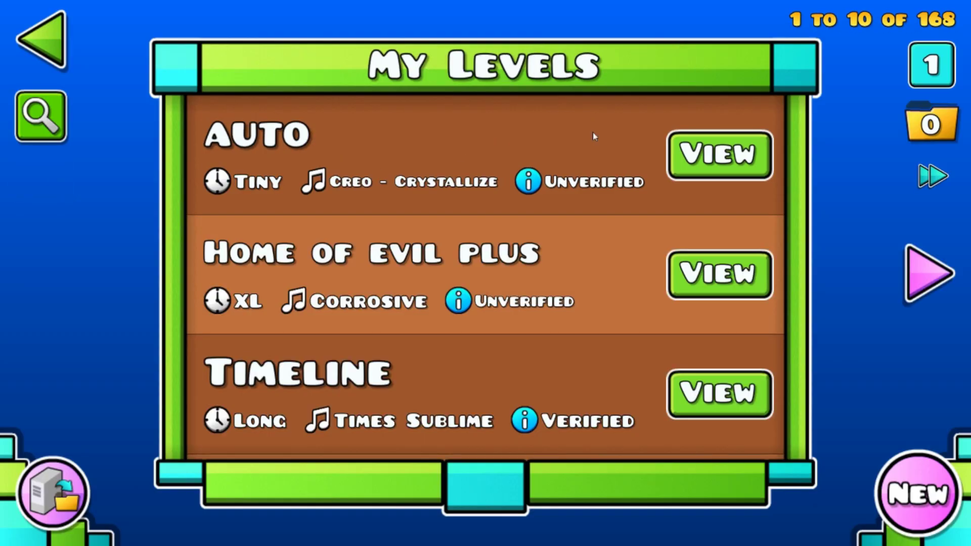
- Reopen the AUTO level in the level editor
{"action": "left_click", "coordinate": [719, 153]}
{"action": "left_click", "coordinate": [340, 294]}
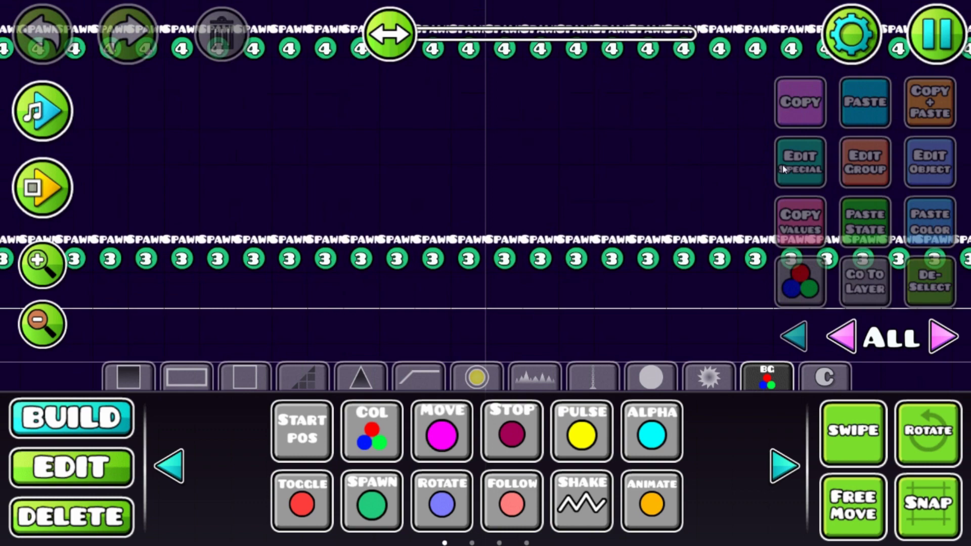
- Set the move time of all four Move triggers in the stack beside the Spawn triggers to 0.20
{"action": "left_click_drag", "start_coordinate": [284, 154], "coordinate": [453, 322]}
{"action": "left_click_drag", "start_coordinate": [373, 122], "coordinate": [754, 312]}
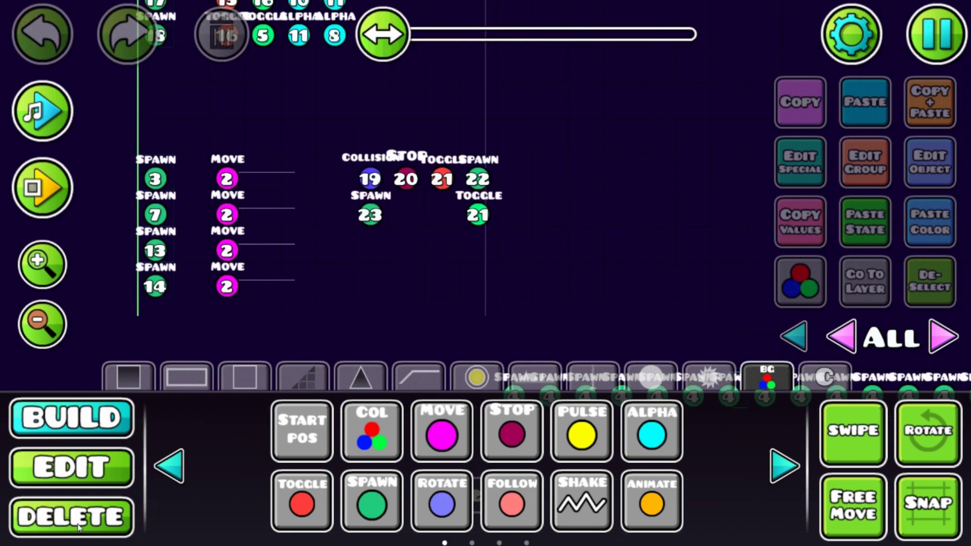
{"action": "left_click", "coordinate": [133, 464]}
{"action": "left_click", "coordinate": [853, 432]}
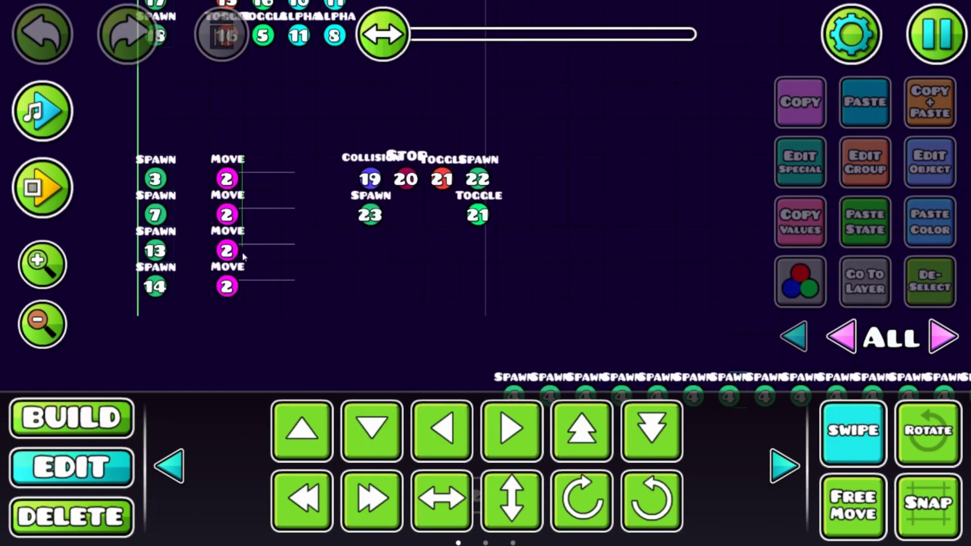
{"action": "left_click_drag", "start_coordinate": [243, 253], "coordinate": [241, 266]}
{"action": "left_click", "coordinate": [926, 177]}
{"action": "left_click", "coordinate": [599, 379]}
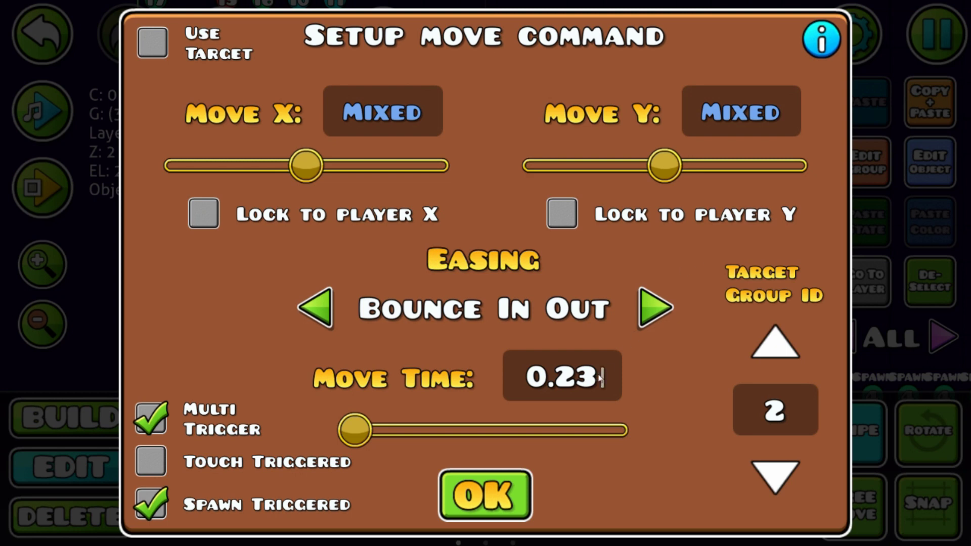
{"action": "key", "text": "BackSpace"}
{"action": "type", "text": "0"}
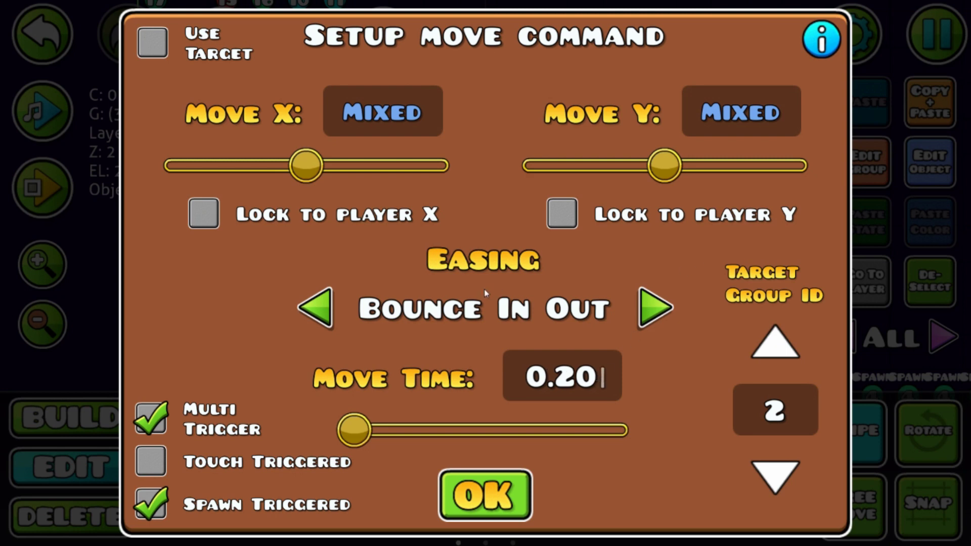
- Cycle the easing of the four Move triggers to Back In Out and clear the selection
{"action": "left_click", "coordinate": [660, 298]}
{"action": "left_click", "coordinate": [660, 298]}
{"action": "left_click", "coordinate": [321, 299]}
{"action": "left_click", "coordinate": [321, 299]}
{"action": "left_click", "coordinate": [322, 300]}
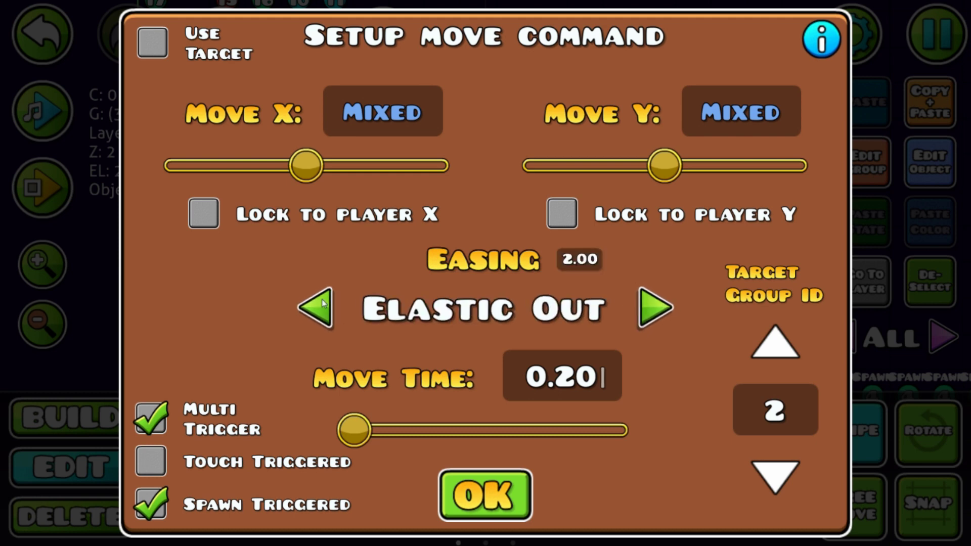
{"action": "left_click", "coordinate": [322, 300]}
{"action": "left_click", "coordinate": [322, 299]}
{"action": "triple_click", "coordinate": [654, 310]}
{"action": "double_click", "coordinate": [654, 309]}
{"action": "triple_click", "coordinate": [654, 309]}
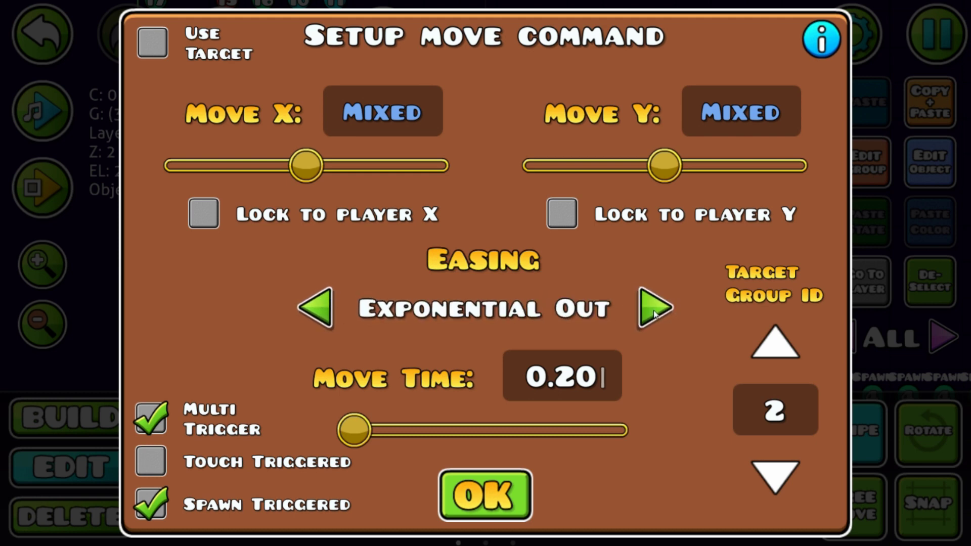
{"action": "double_click", "coordinate": [654, 309]}
{"action": "left_click", "coordinate": [653, 310]}
{"action": "left_click", "coordinate": [654, 310]}
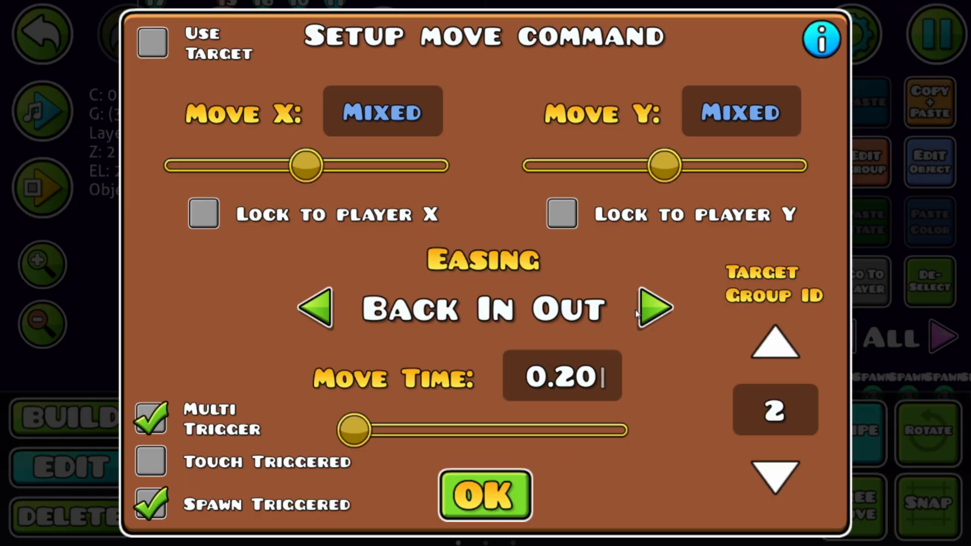
{"action": "key", "text": "Escape"}
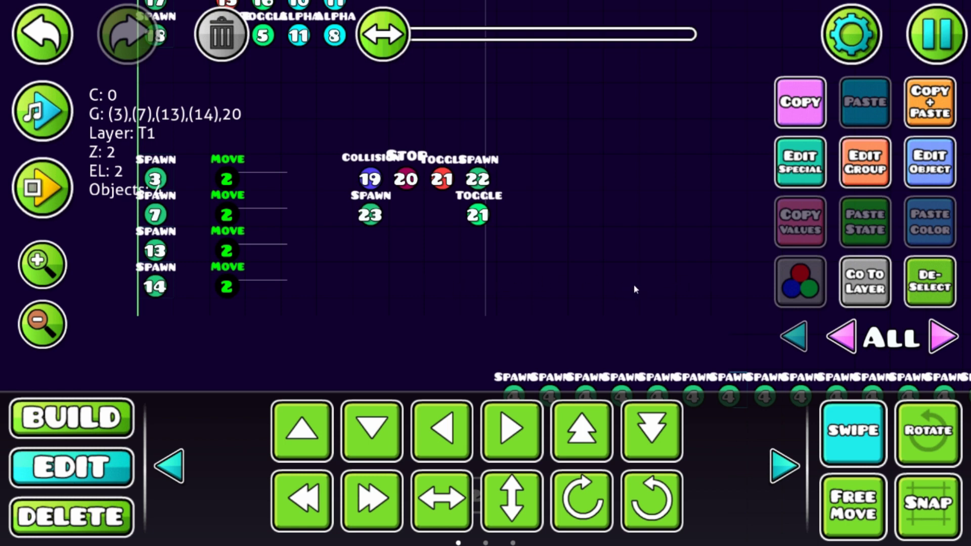
{"action": "left_click", "coordinate": [853, 425]}
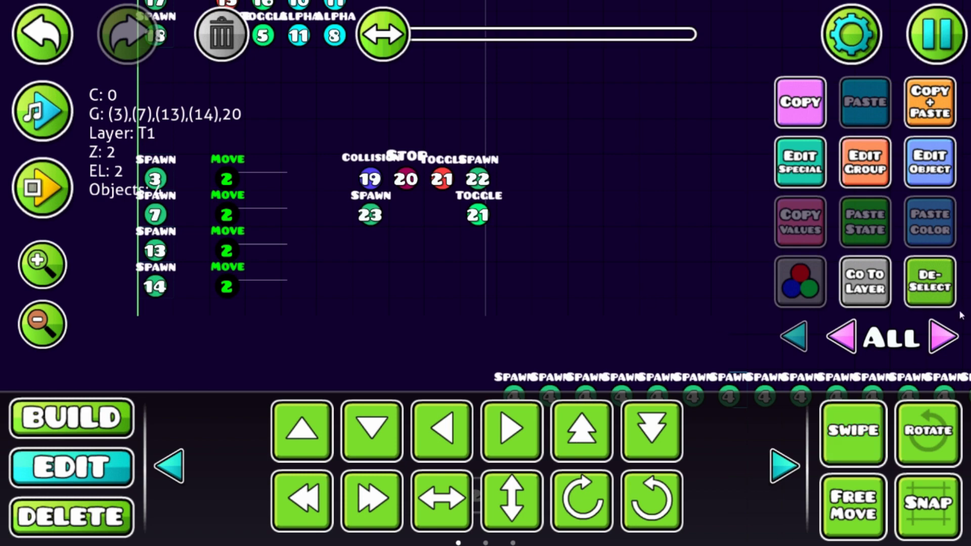
{"action": "left_click", "coordinate": [929, 302]}
- Playtest the level to check how the arrow player reacts to the obstacle block
{"action": "left_click_drag", "start_coordinate": [609, 307], "coordinate": [490, 181]}
{"action": "left_click_drag", "start_coordinate": [519, 230], "coordinate": [581, 223]}
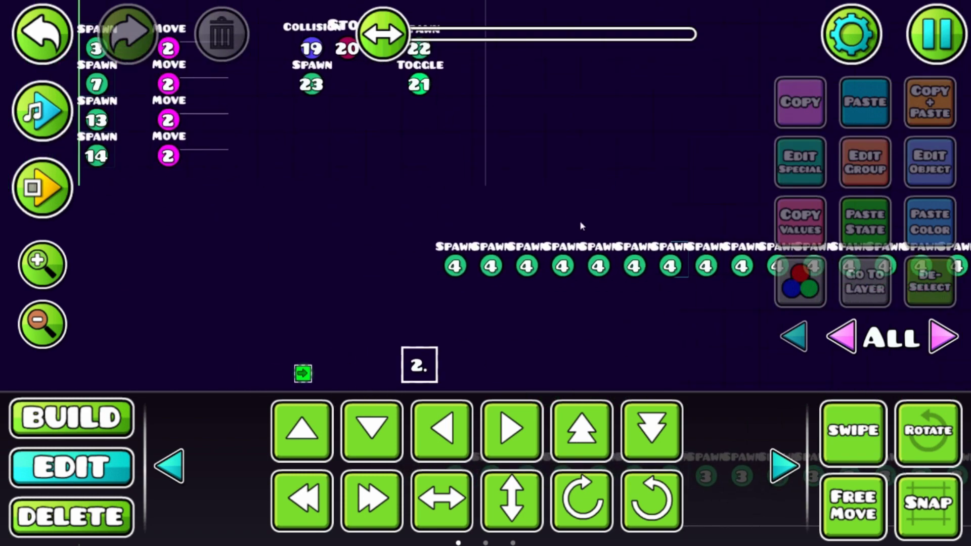
{"action": "left_click_drag", "start_coordinate": [508, 261], "coordinate": [550, 190]}
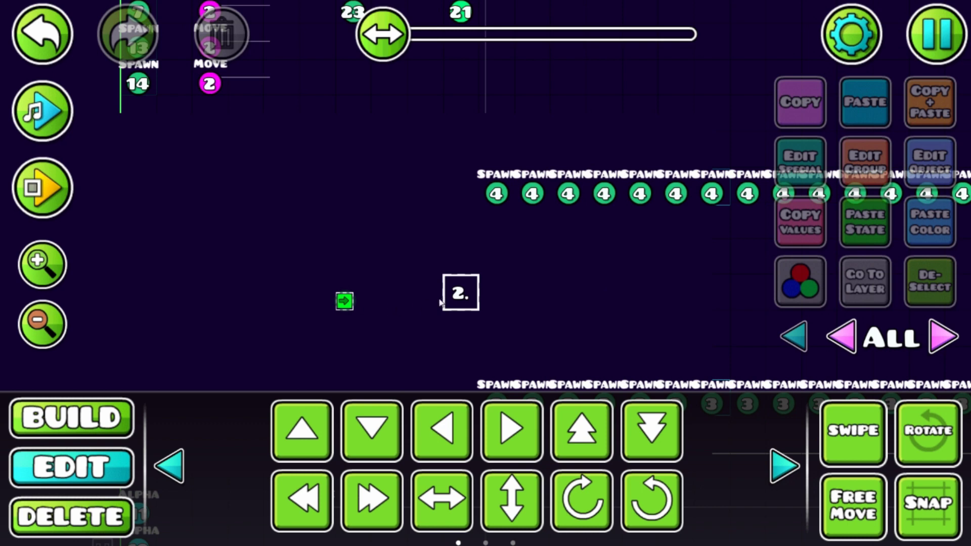
{"action": "left_click", "coordinate": [57, 189]}
{"action": "left_click", "coordinate": [57, 189]}
{"action": "left_click", "coordinate": [59, 193]}
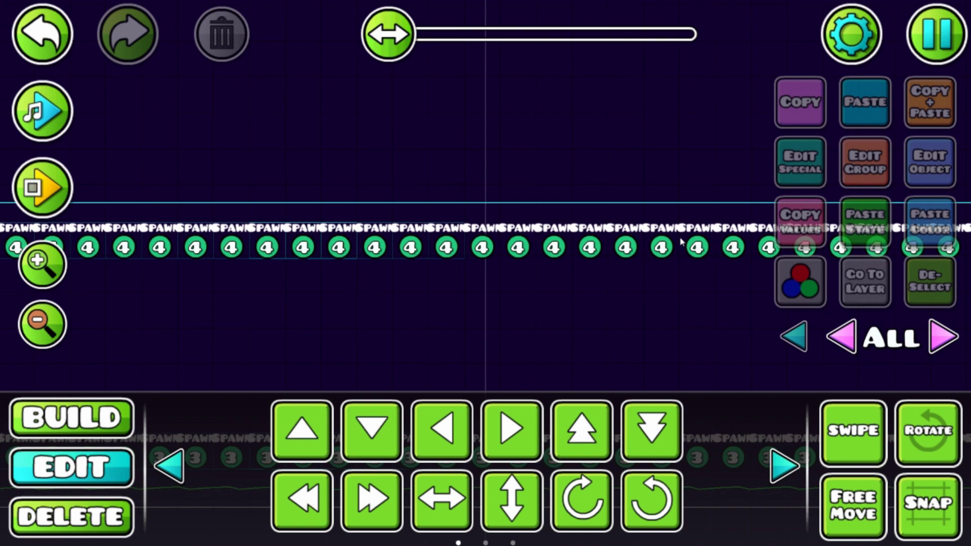
- Delete the Spawn trigger directly below the Collision trigger
{"action": "left_click_drag", "start_coordinate": [463, 253], "coordinate": [619, 273]}
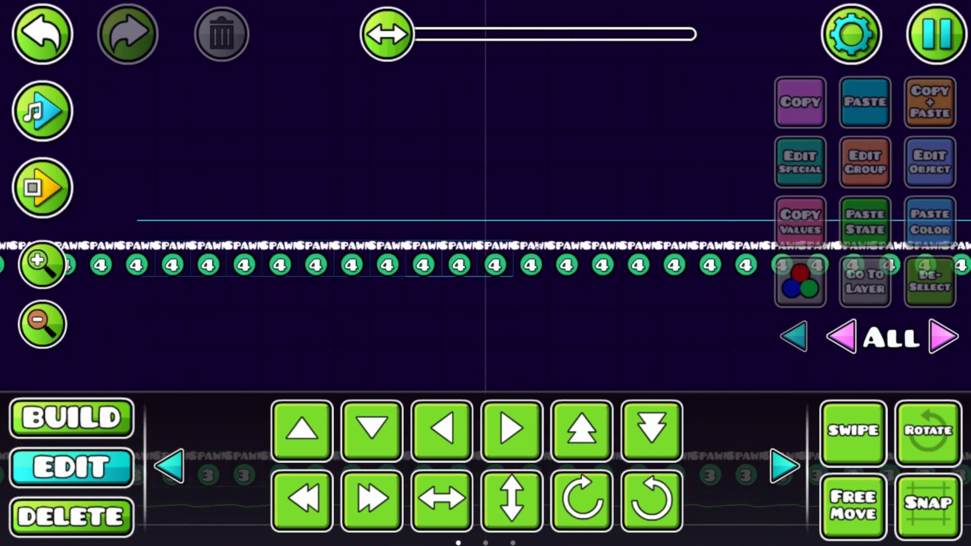
{"action": "left_click_drag", "start_coordinate": [553, 244], "coordinate": [930, 358]}
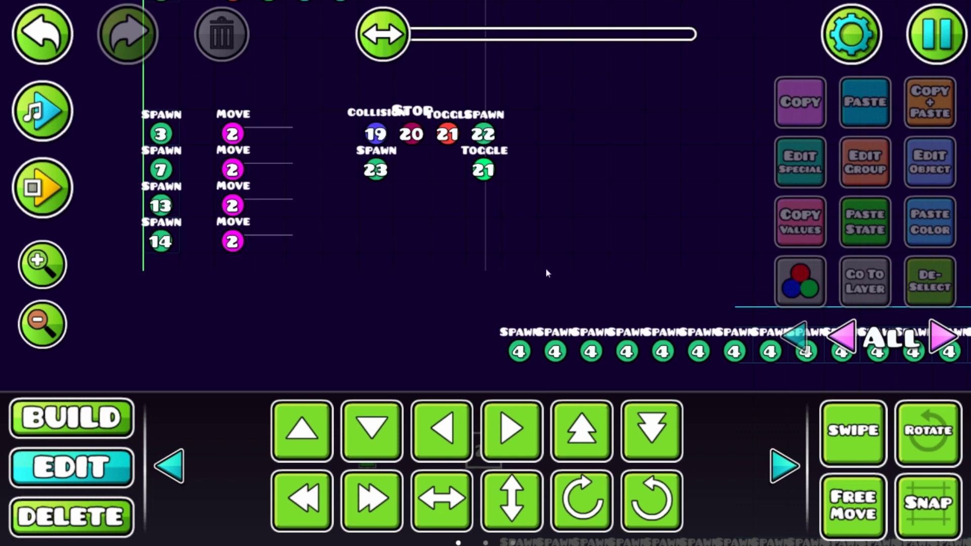
{"action": "scroll", "coordinate": [560, 265], "scroll_direction": "up", "scroll_amount": 2}
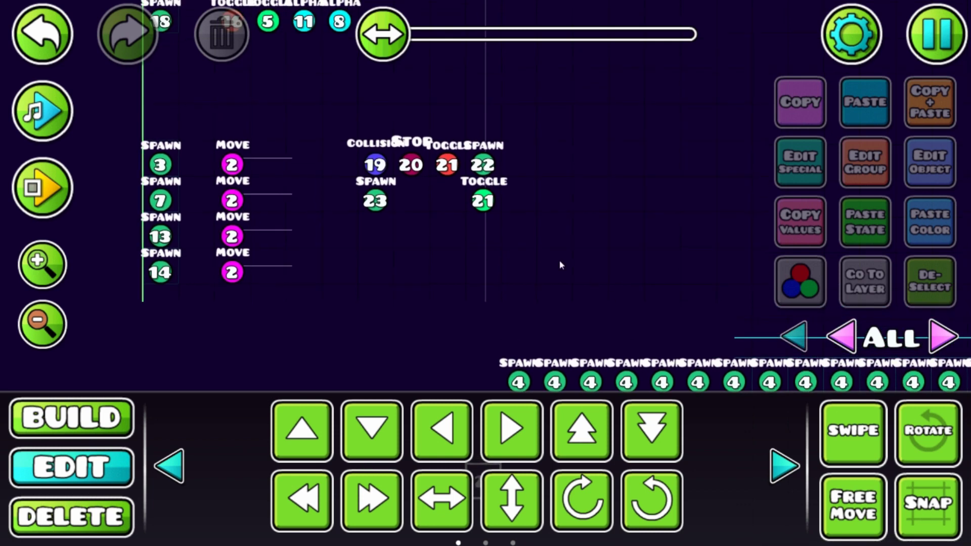
{"action": "left_click", "coordinate": [48, 246]}
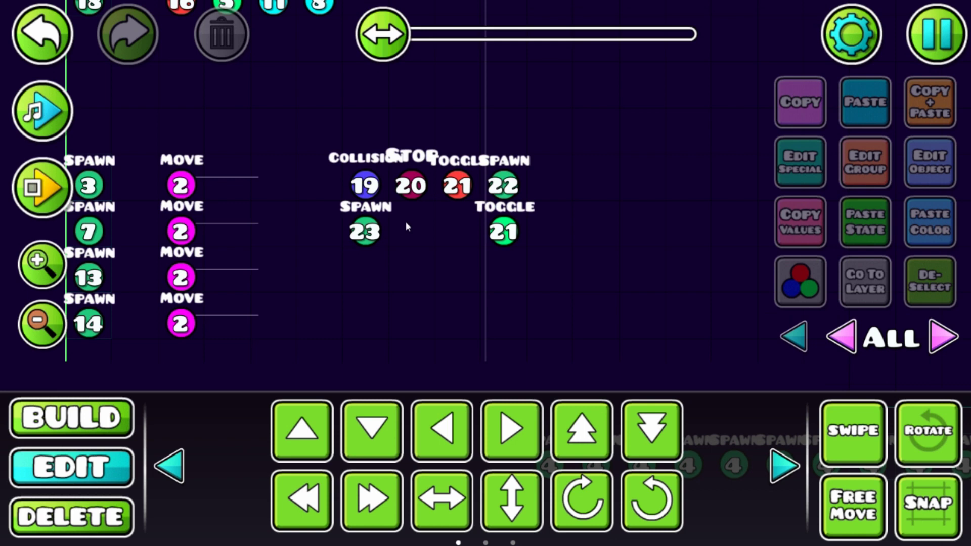
{"action": "left_click", "coordinate": [410, 183]}
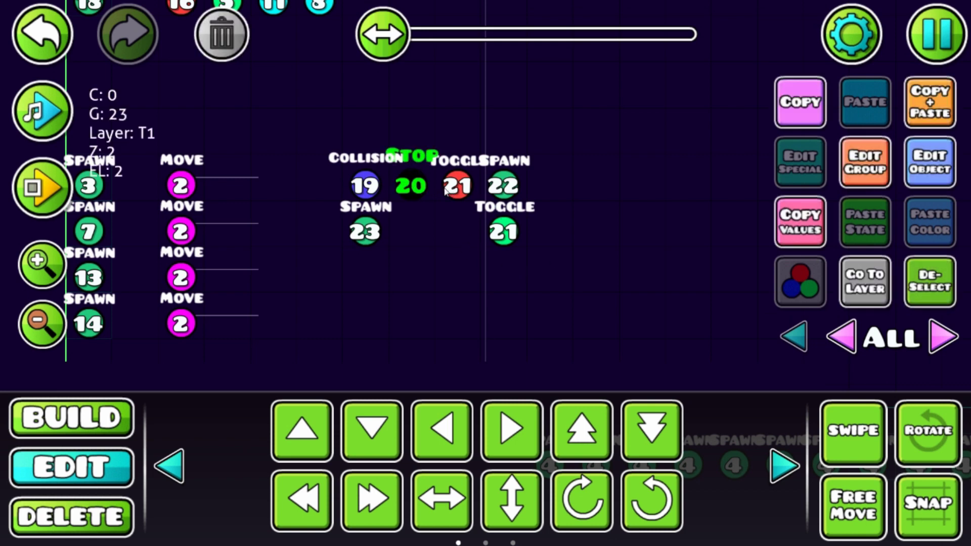
{"action": "left_click", "coordinate": [361, 235]}
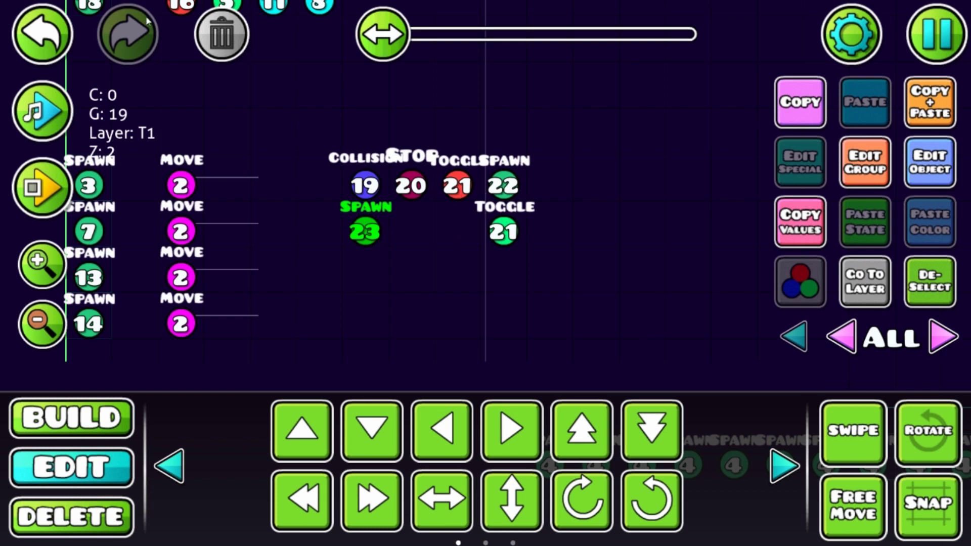
{"action": "left_click", "coordinate": [221, 34]}
- Replace the group ID of the Stop, Toggle and Spawn triggers in the Collision row with group 19
{"action": "left_click", "coordinate": [853, 431]}
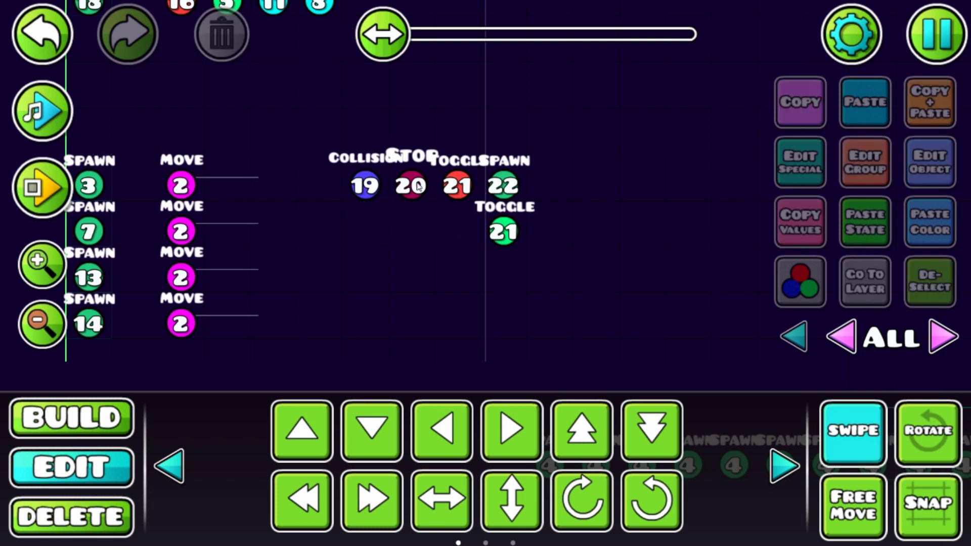
{"action": "left_click_drag", "start_coordinate": [418, 186], "coordinate": [546, 190]}
{"action": "left_click", "coordinate": [876, 177]}
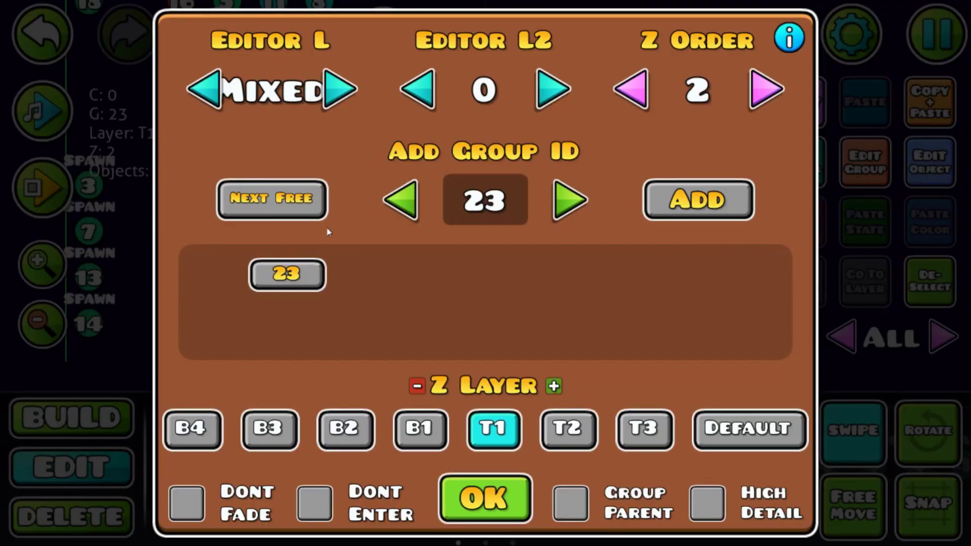
{"action": "left_click", "coordinate": [324, 263]}
{"action": "left_click", "coordinate": [401, 199]}
{"action": "left_click", "coordinate": [401, 200]}
{"action": "left_click", "coordinate": [401, 200]}
{"action": "left_click", "coordinate": [401, 200]}
{"action": "left_click", "coordinate": [401, 199]}
{"action": "left_click", "coordinate": [569, 201]}
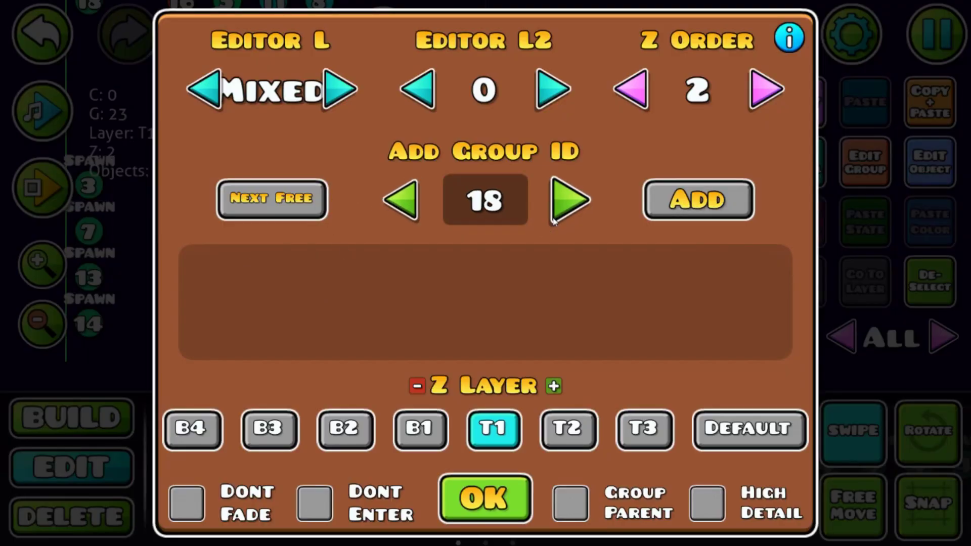
{"action": "left_click", "coordinate": [693, 212]}
{"action": "key", "text": "Escape"}
{"action": "left_click", "coordinate": [927, 279]}
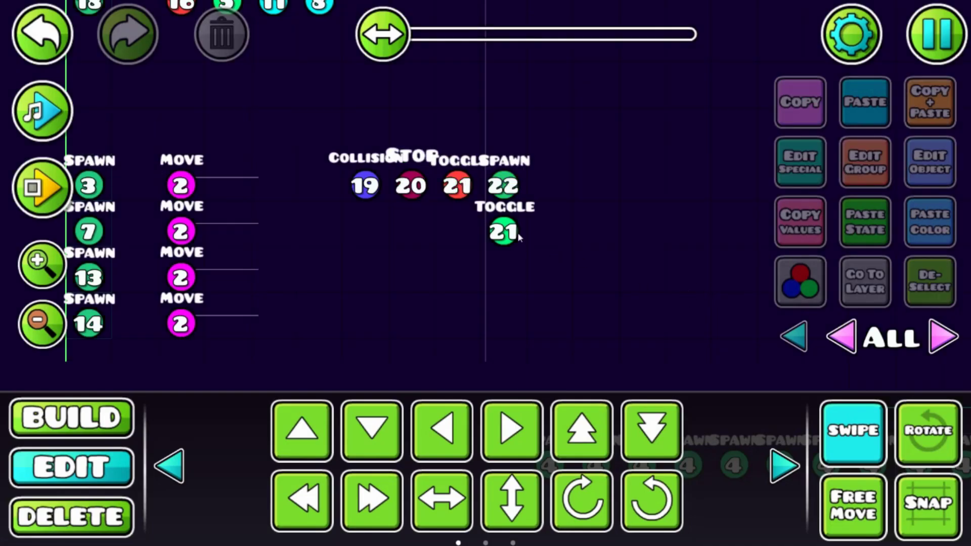
- Move the Stop, Toggle and Spawn triggers of the Collision row one grid square down and one left
{"action": "left_click_drag", "start_coordinate": [424, 188], "coordinate": [551, 175]}
{"action": "key", "text": "s"}
{"action": "key", "text": "a"}
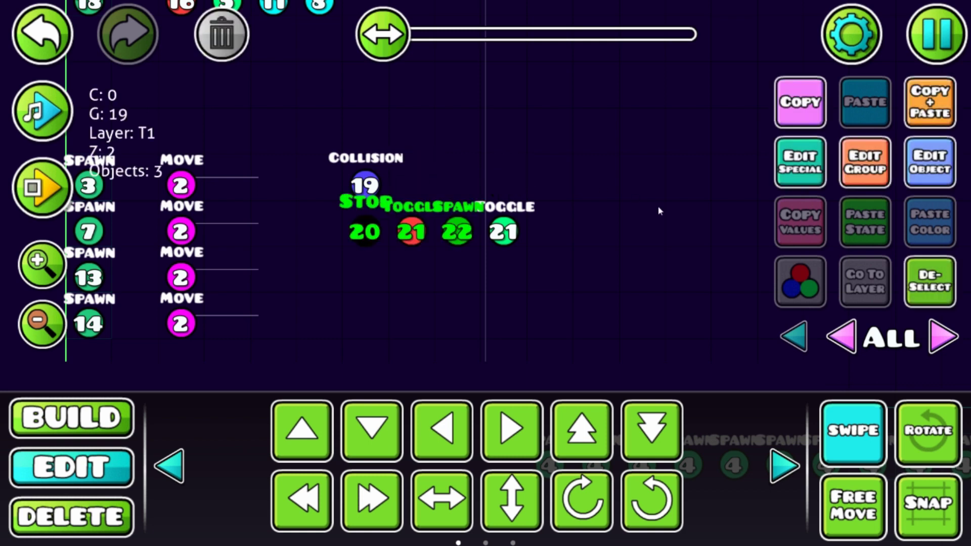
{"action": "left_click", "coordinate": [910, 279]}
- Move the Stop trigger and the red Toggle trigger one grid square up and one right, back beside the Collision trigger
{"action": "left_click", "coordinate": [377, 234]}
{"action": "key", "text": "w"}
{"action": "key", "text": "d"}
{"action": "left_click", "coordinate": [915, 288]}
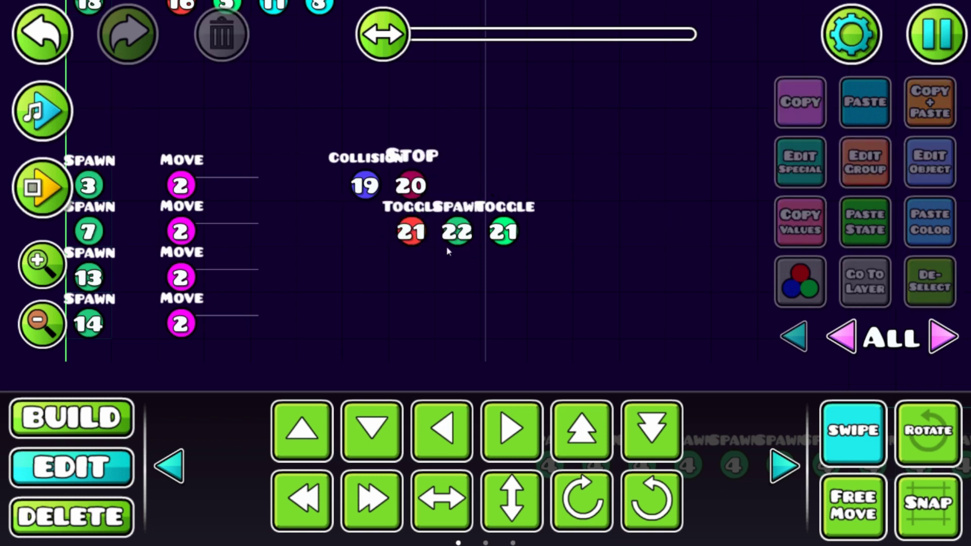
{"action": "left_click", "coordinate": [411, 232]}
{"action": "key", "text": "w"}
{"action": "key", "text": "d"}
{"action": "left_click", "coordinate": [905, 289]}
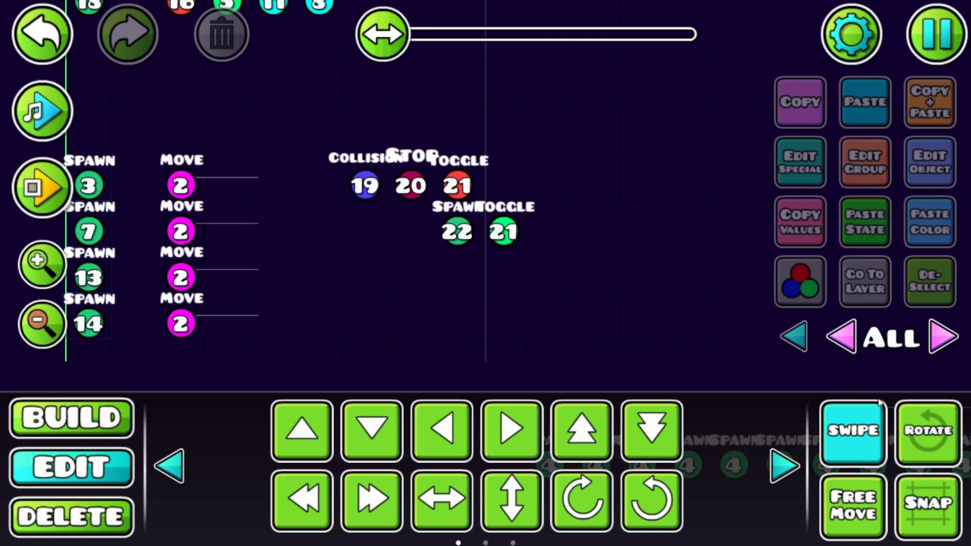
- Playtest the level to check the arrow player's collision with the block, and stop the playtest
{"action": "left_click", "coordinate": [42, 324]}
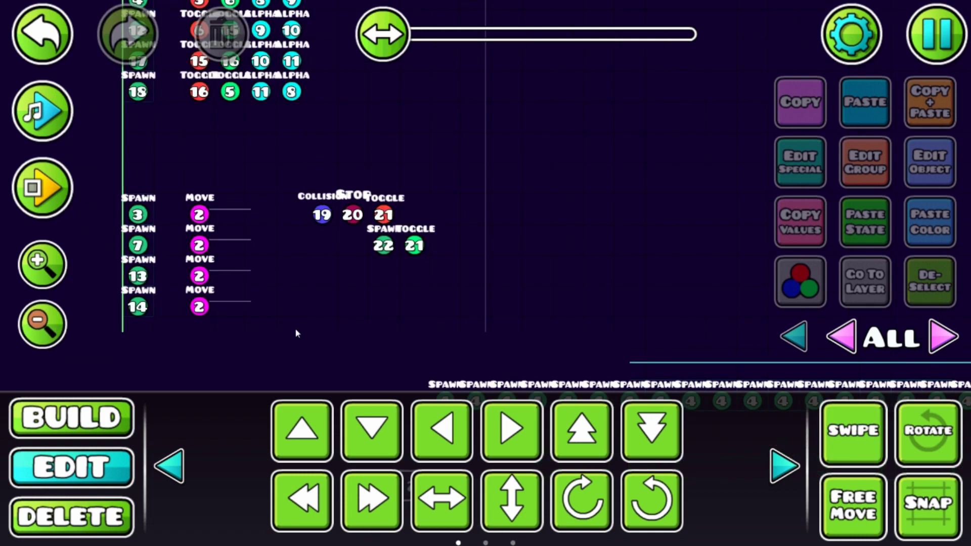
{"action": "scroll", "coordinate": [297, 331], "scroll_direction": "down", "scroll_amount": 5}
{"action": "left_click", "coordinate": [42, 187]}
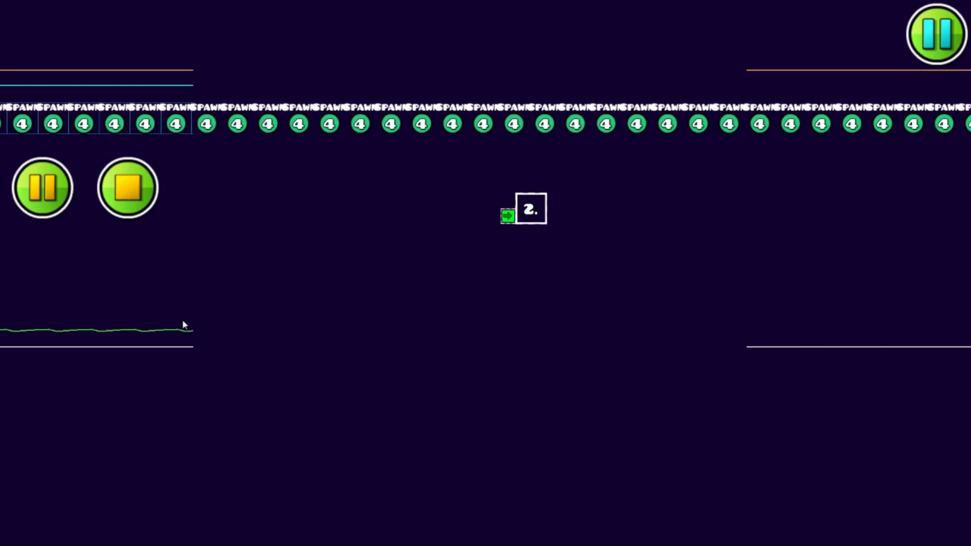
{"action": "left_click", "coordinate": [127, 187]}
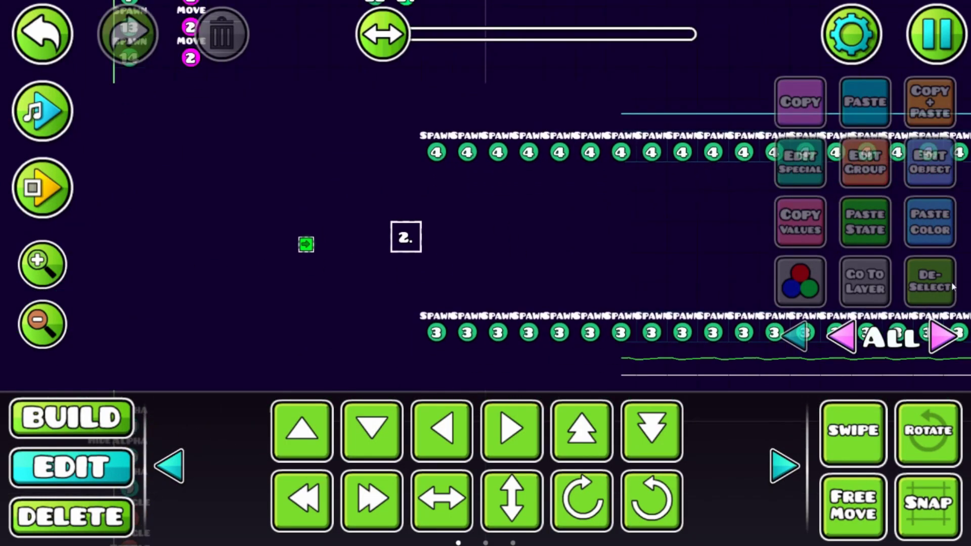
{"action": "left_click", "coordinate": [71, 417]}
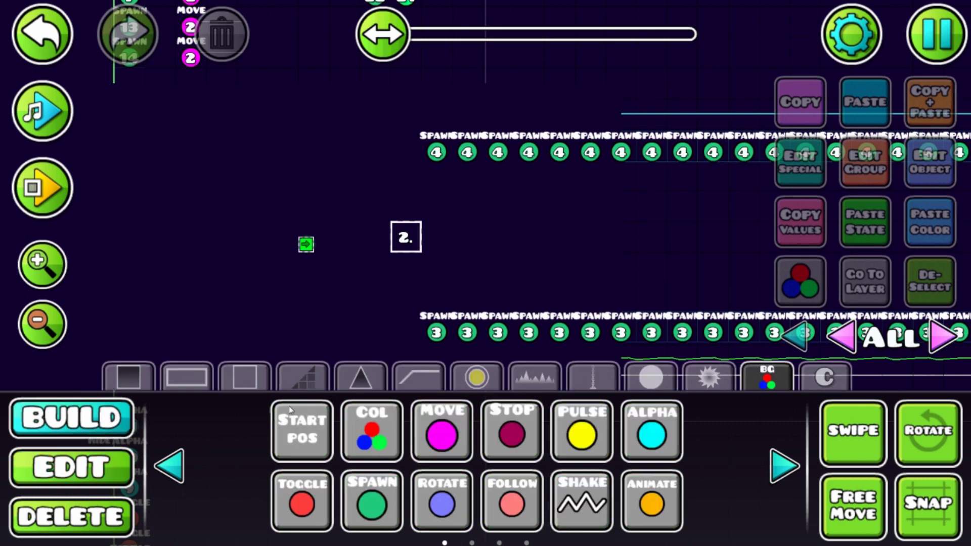
{"action": "left_click", "coordinate": [380, 376]}
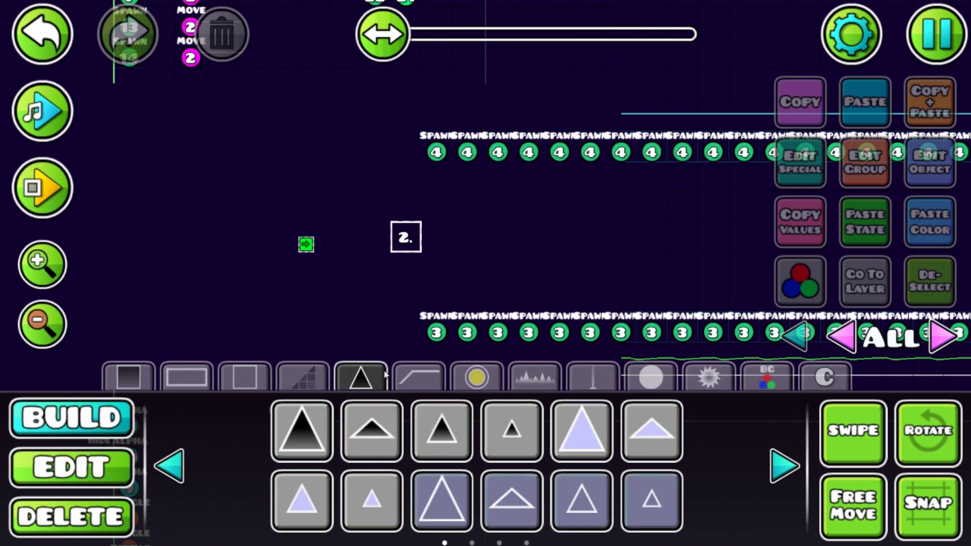
{"action": "left_click", "coordinate": [419, 377]}
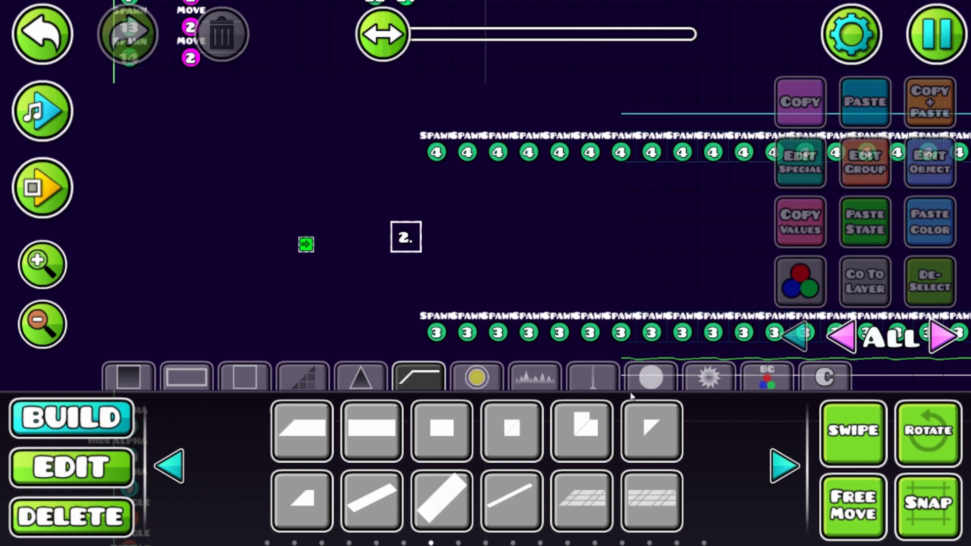
- Switch to editor layer 2 and move the obstacle block four grid squares down to the ground line
{"action": "left_click", "coordinate": [42, 268]}
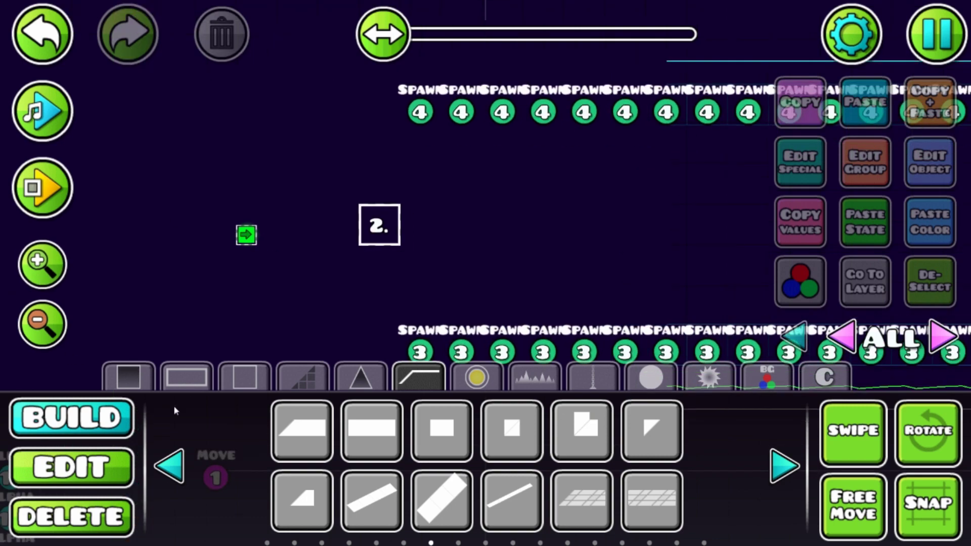
{"action": "left_click", "coordinate": [76, 460]}
{"action": "left_click", "coordinate": [938, 338]}
{"action": "left_click", "coordinate": [853, 430]}
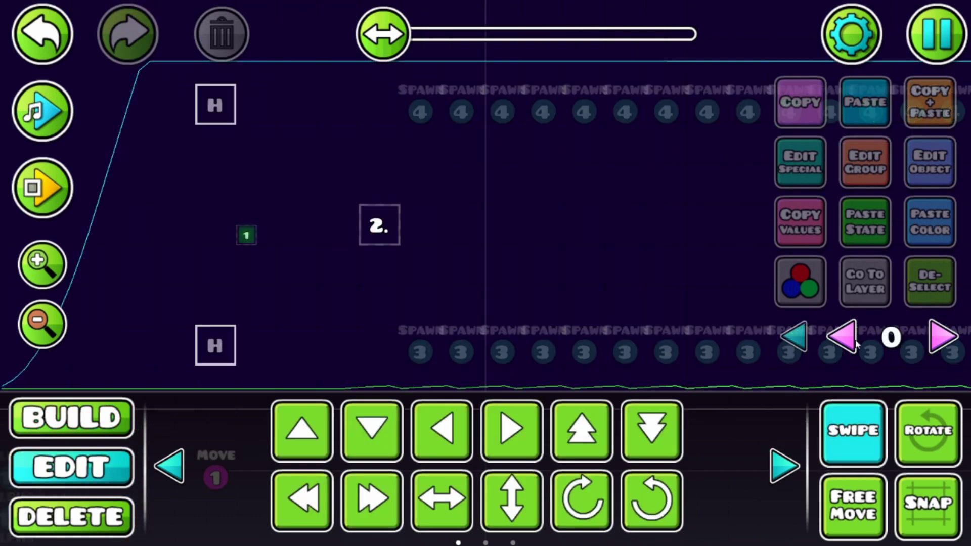
{"action": "left_click", "coordinate": [941, 336]}
{"action": "left_click", "coordinate": [941, 336]}
{"action": "left_click_drag", "start_coordinate": [361, 200], "coordinate": [434, 268]}
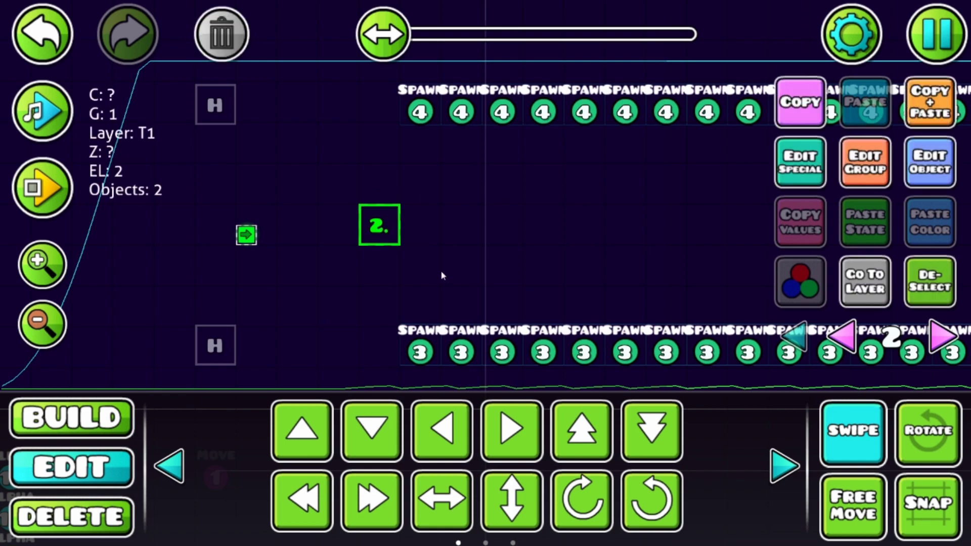
{"action": "key", "text": "s"}
{"action": "key", "text": "s"}
{"action": "key", "text": "s"}
{"action": "left_click", "coordinate": [875, 452]}
{"action": "key", "text": "s"}
{"action": "left_click_drag", "start_coordinate": [516, 262], "coordinate": [549, 180]}
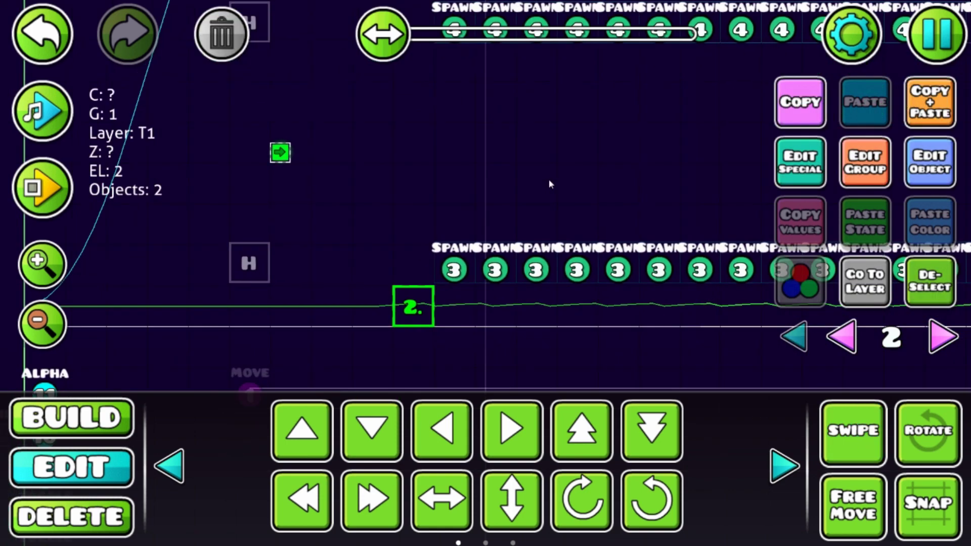
- Playtest the level to check how the arrow player passes the obstacle block on the ground line, and stop the playtest
{"action": "key", "text": "w"}
{"action": "key", "text": "s"}
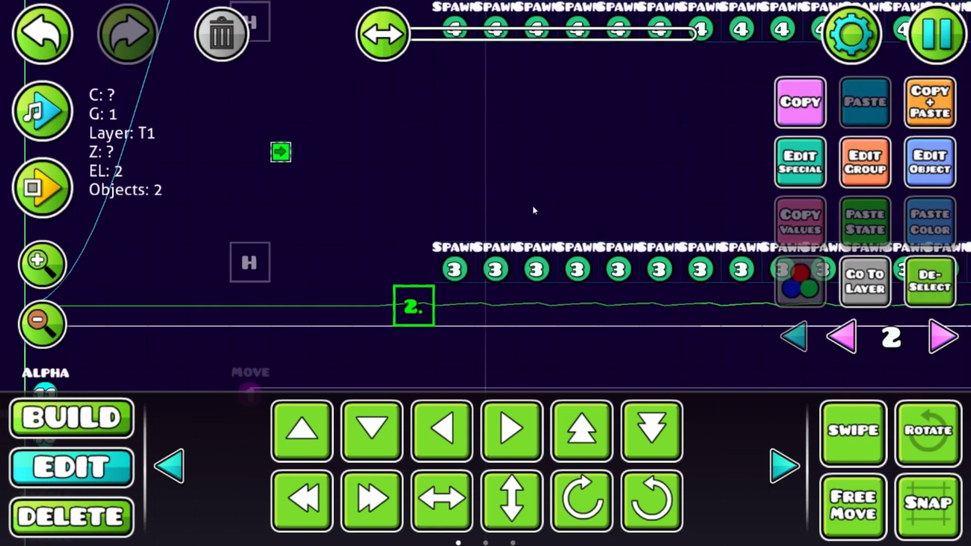
{"action": "left_click", "coordinate": [21, 198]}
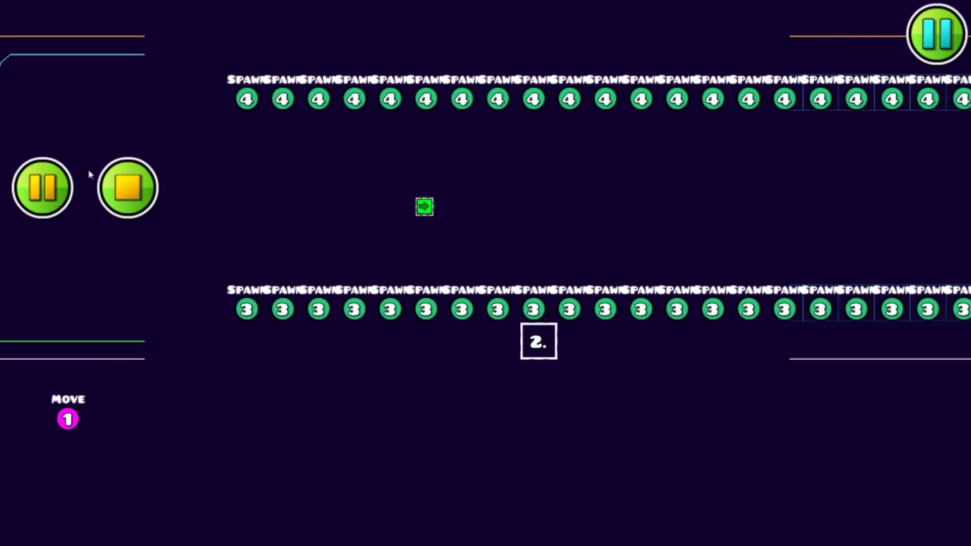
{"action": "left_click", "coordinate": [134, 188]}
- Place a Move trigger below the ground line and set its target group ID to 1
{"action": "left_click", "coordinate": [118, 404]}
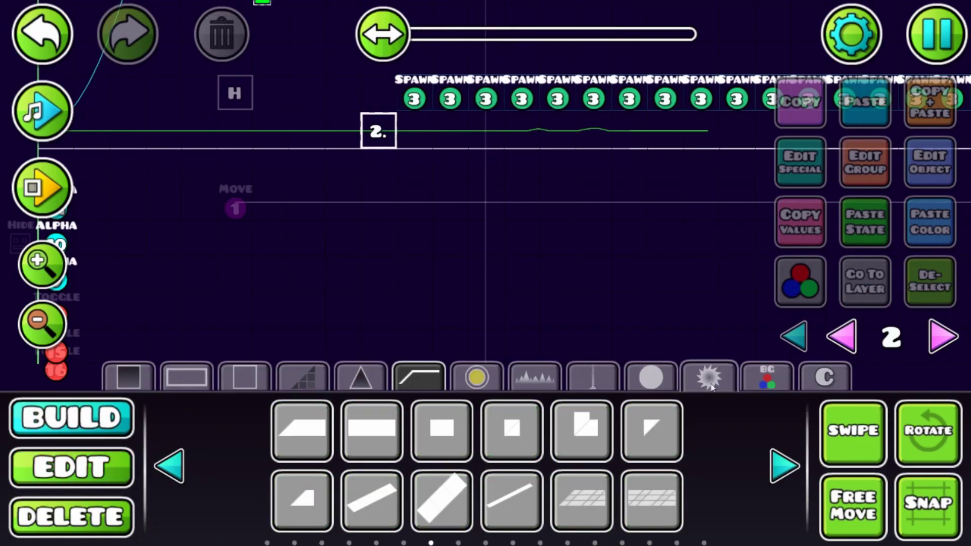
{"action": "left_click", "coordinate": [767, 377]}
{"action": "left_click", "coordinate": [441, 430]}
{"action": "left_click", "coordinate": [323, 246]}
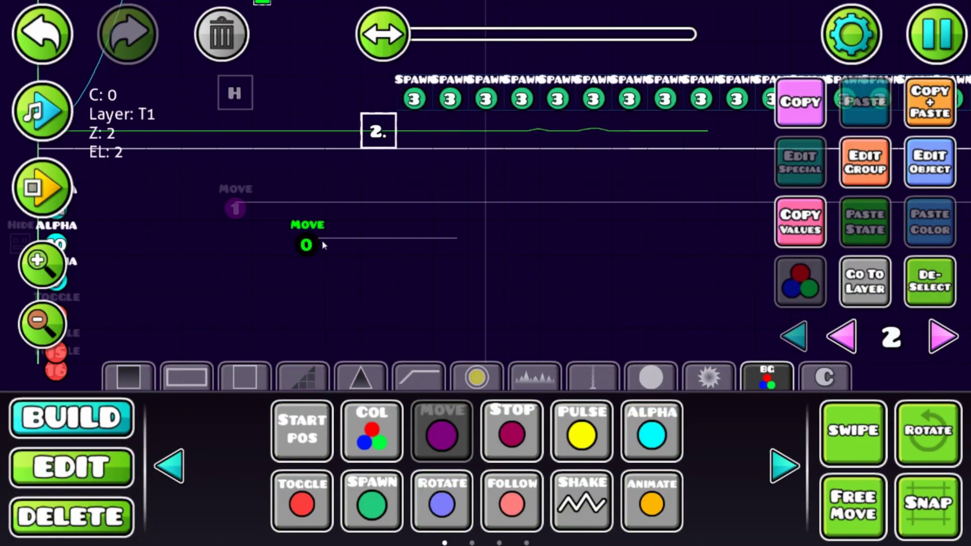
{"action": "left_click", "coordinate": [934, 164]}
{"action": "left_click", "coordinate": [796, 349]}
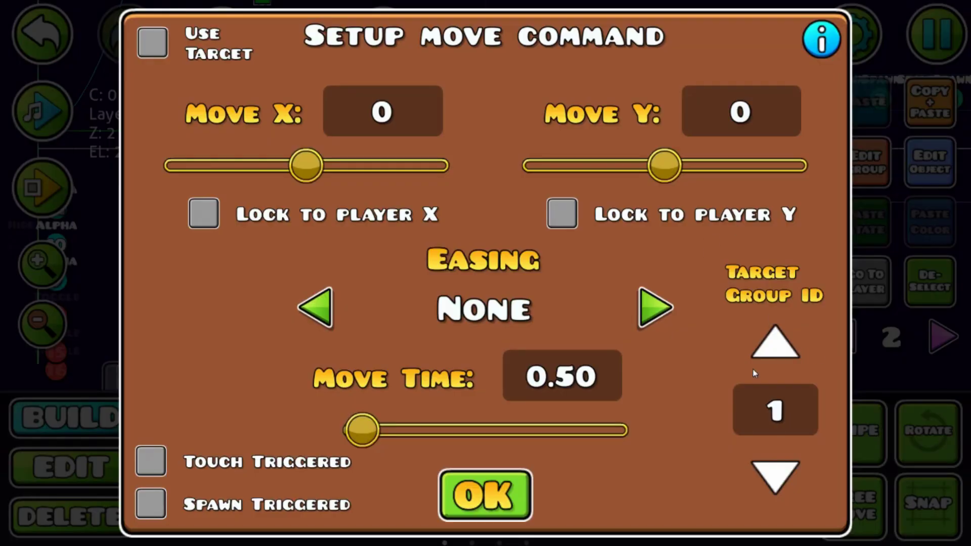
{"action": "key", "text": "Escape"}
- Select the obstacle block on the ground line and add the next free group ID, 23, to it
{"action": "left_click", "coordinate": [127, 474]}
{"action": "left_click", "coordinate": [846, 435]}
{"action": "left_click", "coordinate": [873, 427]}
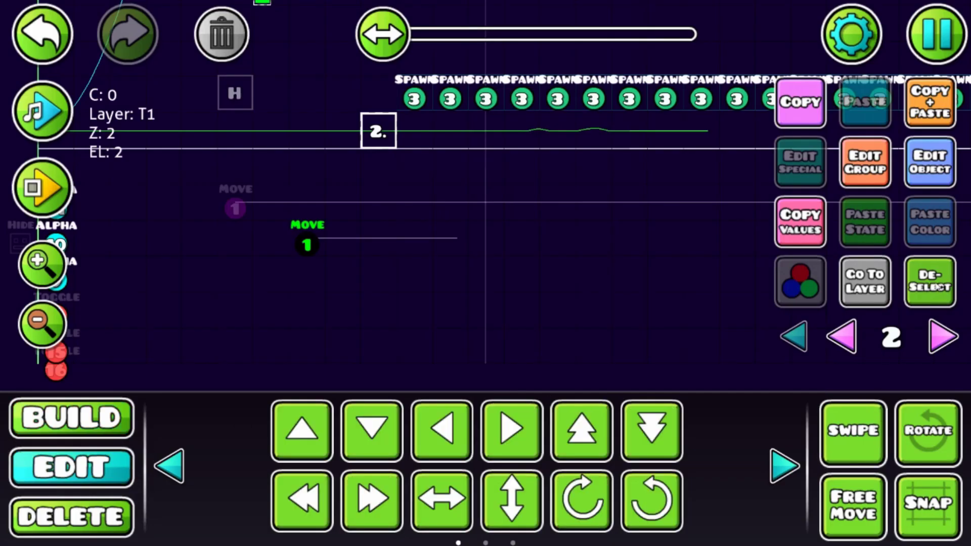
{"action": "left_click", "coordinate": [938, 287]}
{"action": "left_click", "coordinate": [852, 432]}
{"action": "left_click", "coordinate": [374, 132]}
{"action": "left_click", "coordinate": [865, 162]}
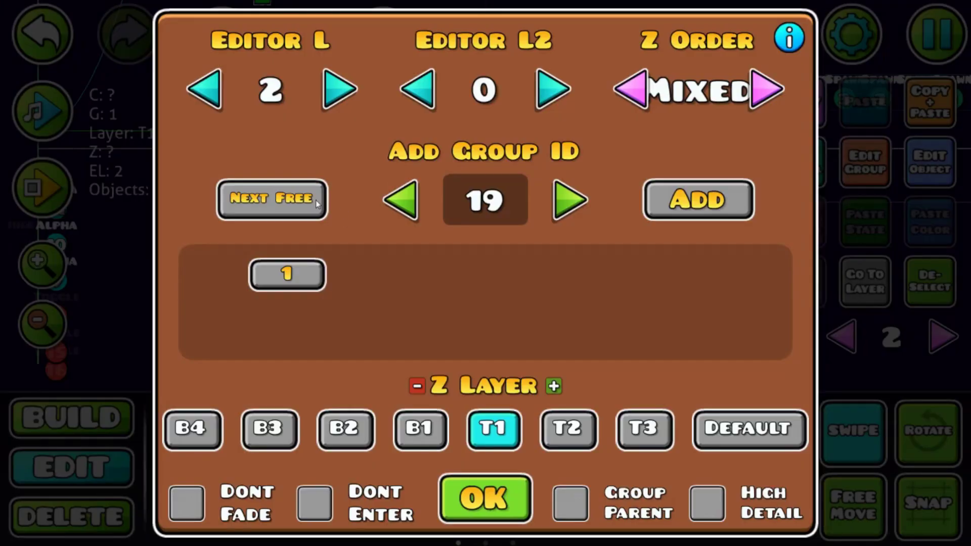
{"action": "left_click", "coordinate": [316, 200]}
{"action": "left_click", "coordinate": [686, 207]}
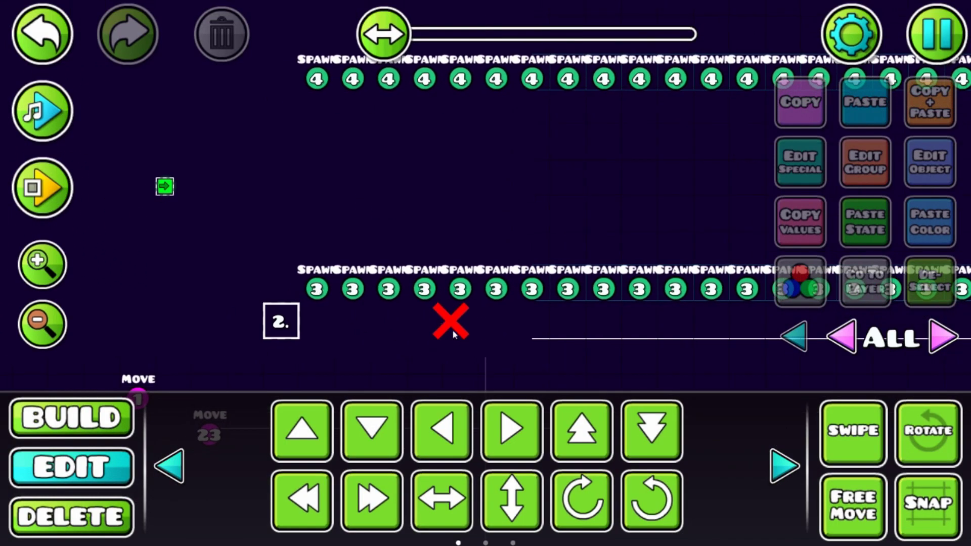
- Examine the obstacle block up close on editor layers 1 and 2, and select it to check its groups
{"action": "mouse_move", "coordinate": [374, 314]}
{"action": "left_mouse_down"}
{"action": "mouse_move", "coordinate": [520, 268]}
{"action": "mouse_move", "coordinate": [498, 269]}
{"action": "left_mouse_up"}
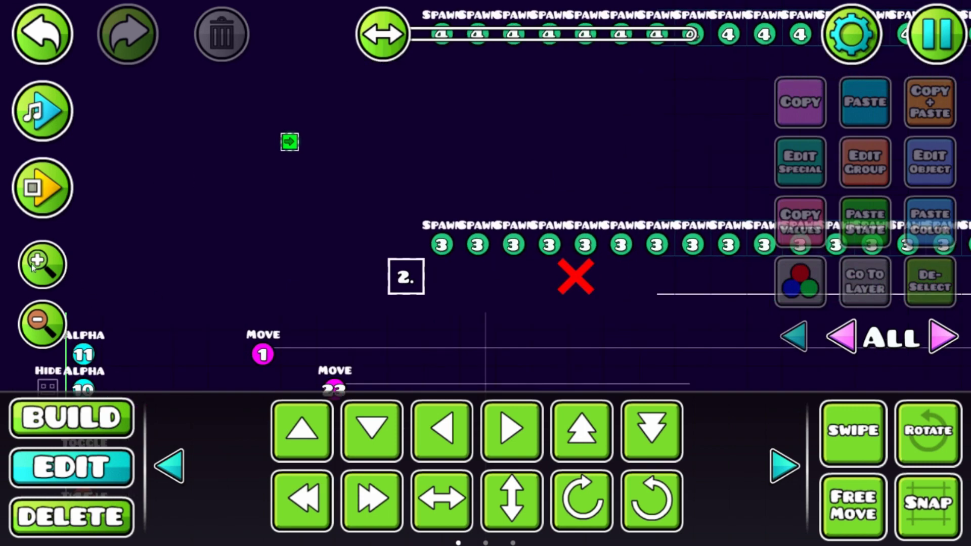
{"action": "left_click", "coordinate": [33, 265]}
{"action": "left_click", "coordinate": [34, 264]}
{"action": "left_click", "coordinate": [388, 295]}
{"action": "left_click", "coordinate": [887, 296]}
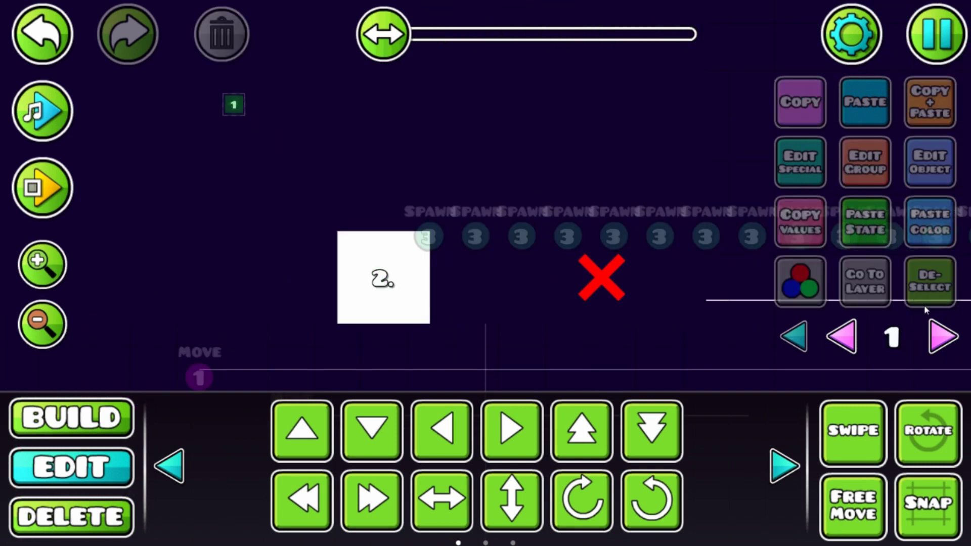
{"action": "left_click", "coordinate": [942, 338]}
{"action": "scroll", "coordinate": [506, 273], "scroll_direction": "left", "scroll_amount": 2}
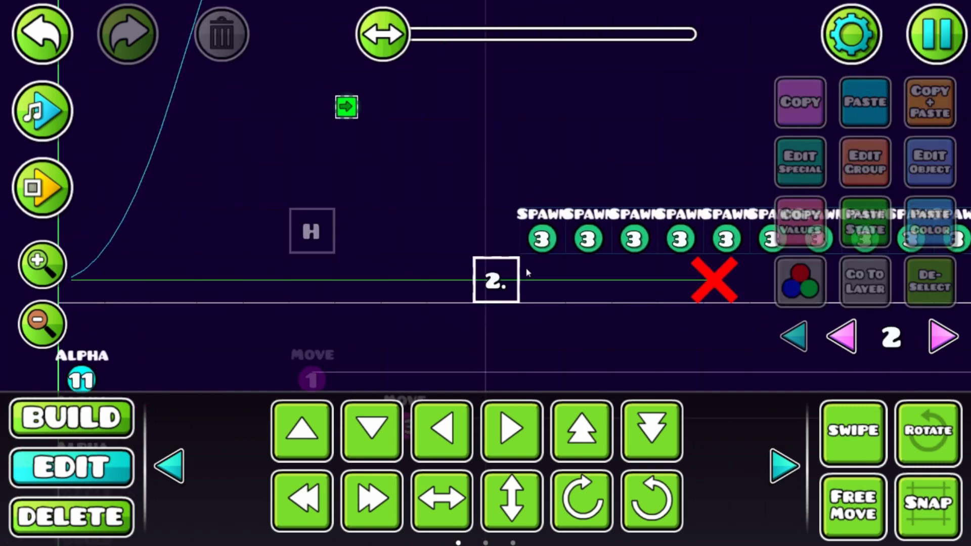
{"action": "left_click", "coordinate": [500, 261]}
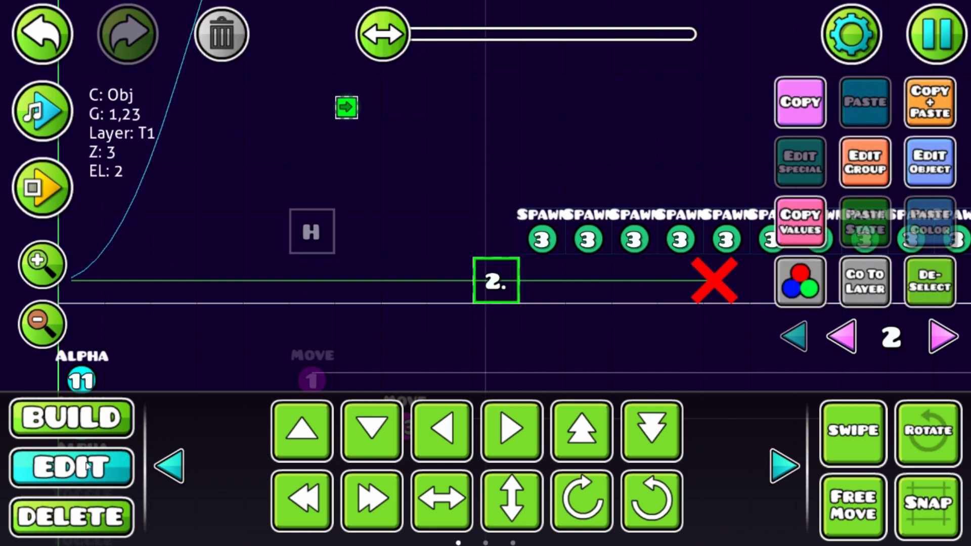
{"action": "left_click", "coordinate": [71, 418]}
{"action": "left_click", "coordinate": [245, 377]}
{"action": "left_click", "coordinate": [302, 430]}
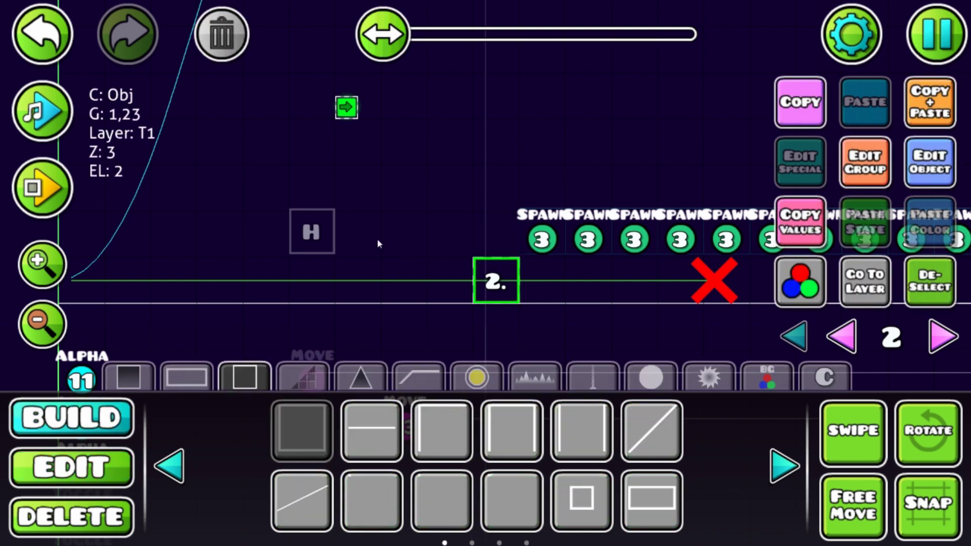
{"action": "left_click", "coordinate": [375, 240]}
{"action": "left_click", "coordinate": [217, 55]}
- Place a straight horizontal line piece above and just left of the obstacle block
{"action": "left_click", "coordinate": [420, 377]}
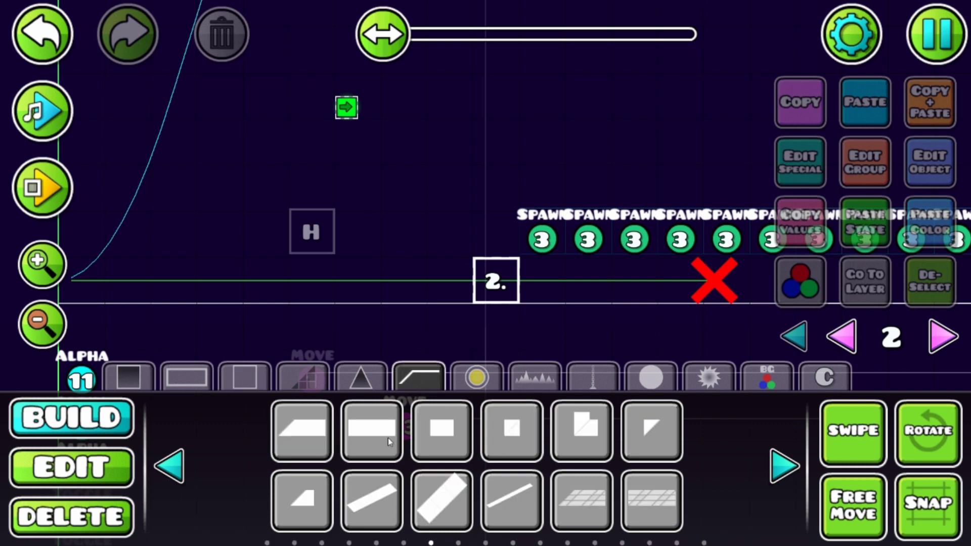
{"action": "left_click", "coordinate": [187, 463]}
{"action": "left_click", "coordinate": [187, 462]}
{"action": "left_click", "coordinate": [186, 462]}
{"action": "left_click", "coordinate": [186, 462]}
{"action": "left_click", "coordinate": [186, 462]}
{"action": "left_click", "coordinate": [187, 462]}
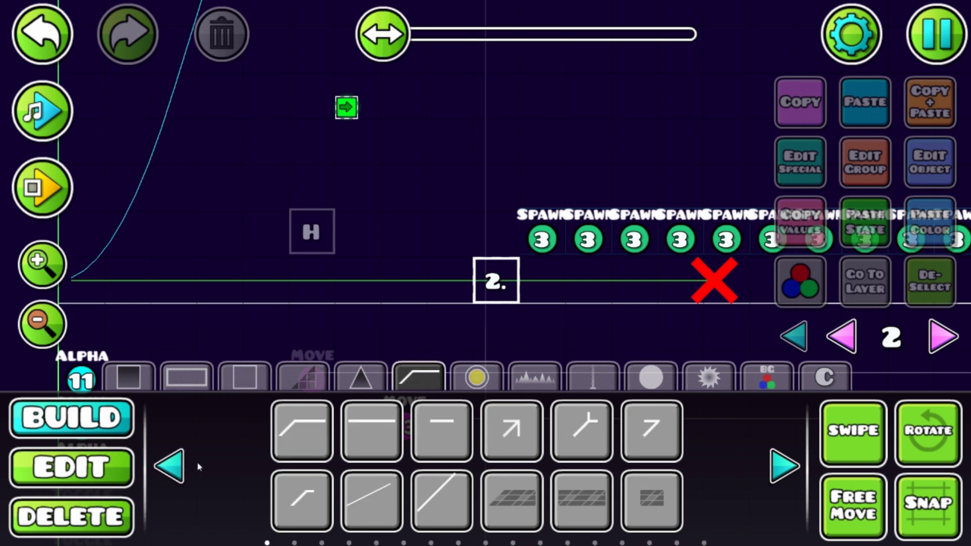
{"action": "left_click", "coordinate": [372, 430]}
{"action": "left_click", "coordinate": [440, 176]}
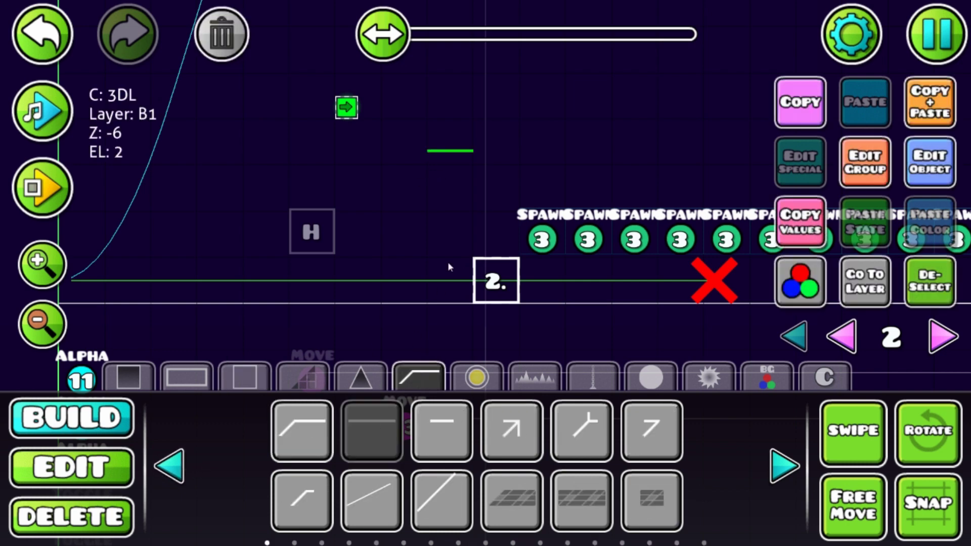
- Nudge the new line piece down in small steps to serve as the outline's upper edge
{"action": "key", "text": "shift+s"}
{"action": "key", "text": "shift+s"}
{"action": "key", "text": "shift+s"}
{"action": "key", "text": "shift+s"}
{"action": "key", "text": "shift+s"}
{"action": "key", "text": "alt+d"}
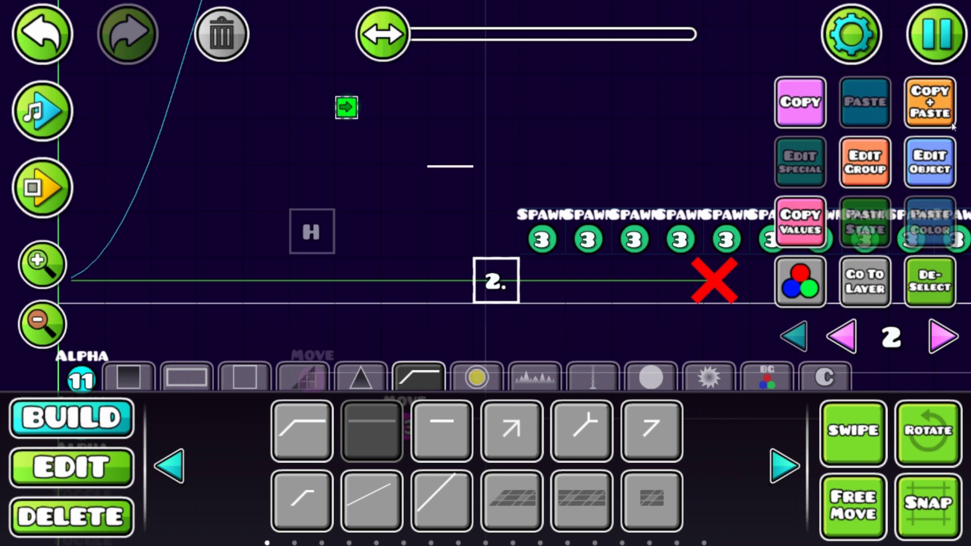
- Rotate the duplicated line piece 180 degrees and position it one grid square below the first line as the lower edge
{"action": "key", "text": "q"}
{"action": "key", "text": "q"}
{"action": "key", "text": "s"}
{"action": "key", "text": "s"}
{"action": "key", "text": "w"}
{"action": "key", "text": "shift+s"}
{"action": "key", "text": "shift+s"}
{"action": "key", "text": "shift+s"}
{"action": "key", "text": "2"}
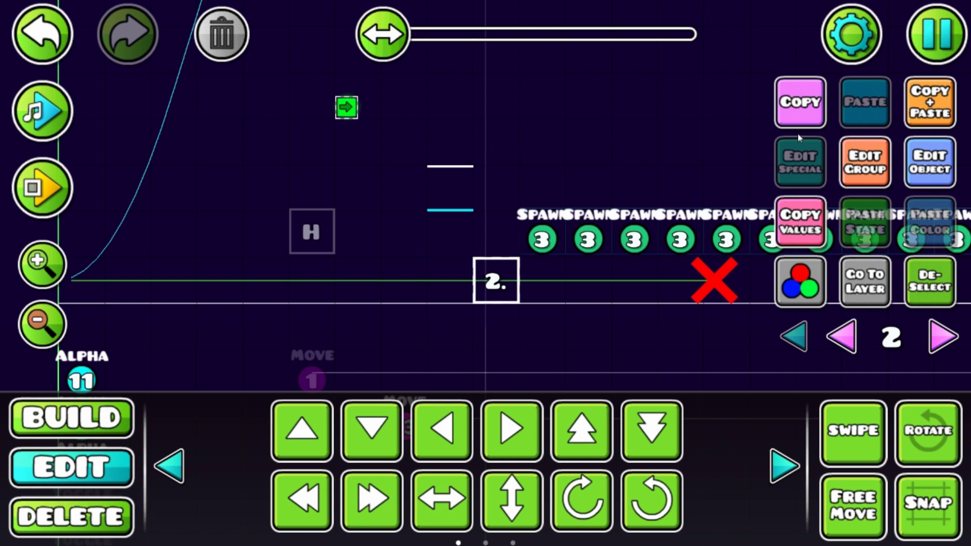
- Duplicate the outline line piece, rotate the copy 90 degrees and move it up to form a vertical side
{"action": "left_click", "coordinate": [925, 106]}
{"action": "key", "text": "q"}
{"action": "key", "text": "w"}
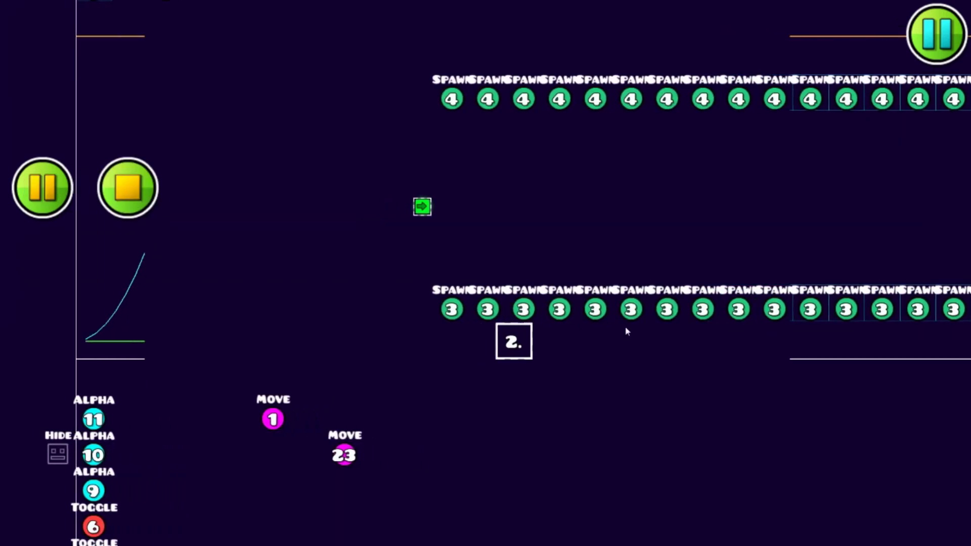
- Stop the playtest, select the whole obstacle block with its outline, and move it four grid squares up, level with the arrow player
{"action": "left_click", "coordinate": [128, 188]}
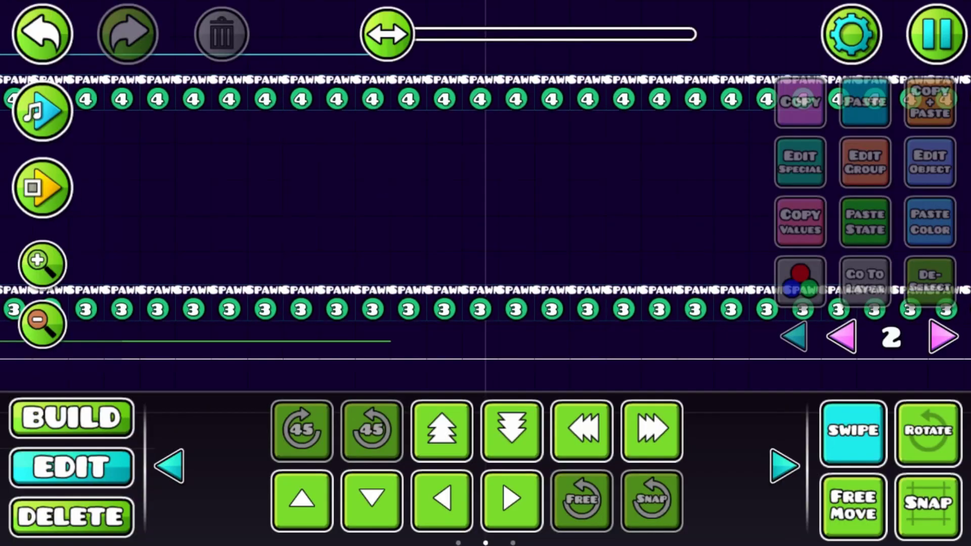
{"action": "left_click", "coordinate": [833, 436]}
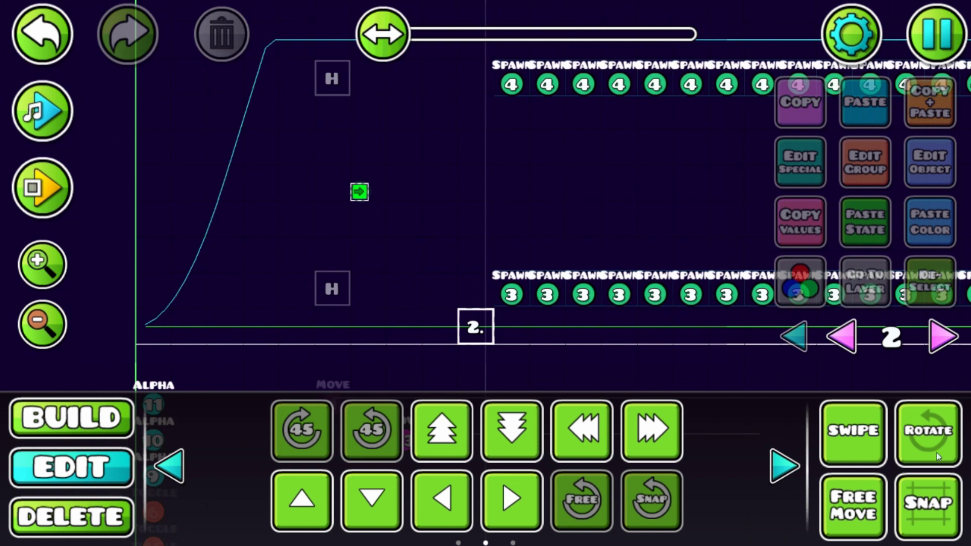
{"action": "left_click", "coordinate": [853, 433]}
{"action": "left_click_drag", "start_coordinate": [473, 287], "coordinate": [468, 343]}
{"action": "left_click_drag", "start_coordinate": [471, 305], "coordinate": [490, 327]}
{"action": "left_click", "coordinate": [490, 326]}
{"action": "key", "text": "w"}
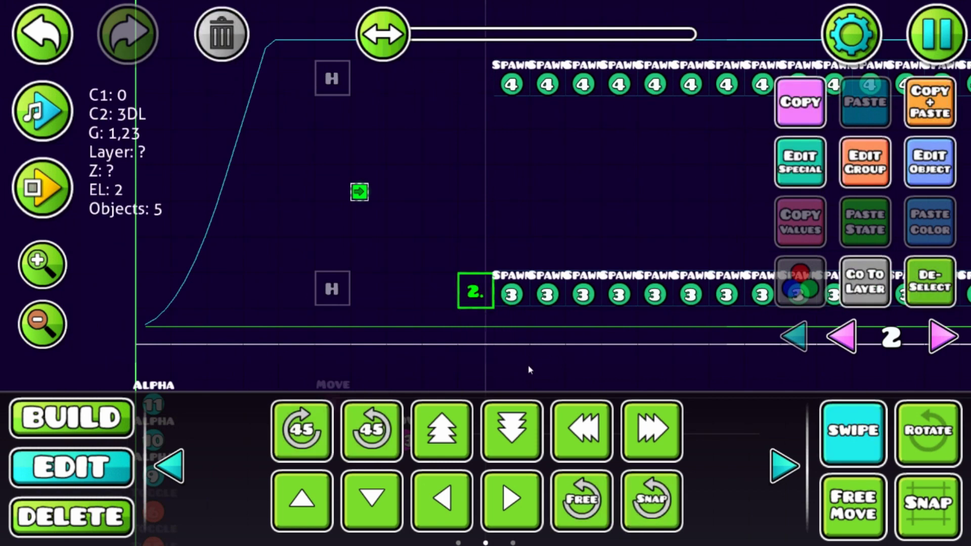
{"action": "key", "text": "w"}
{"action": "key", "text": "w"}
{"action": "key", "text": "w"}
{"action": "left_click", "coordinate": [930, 283]}
{"action": "left_click", "coordinate": [841, 460]}
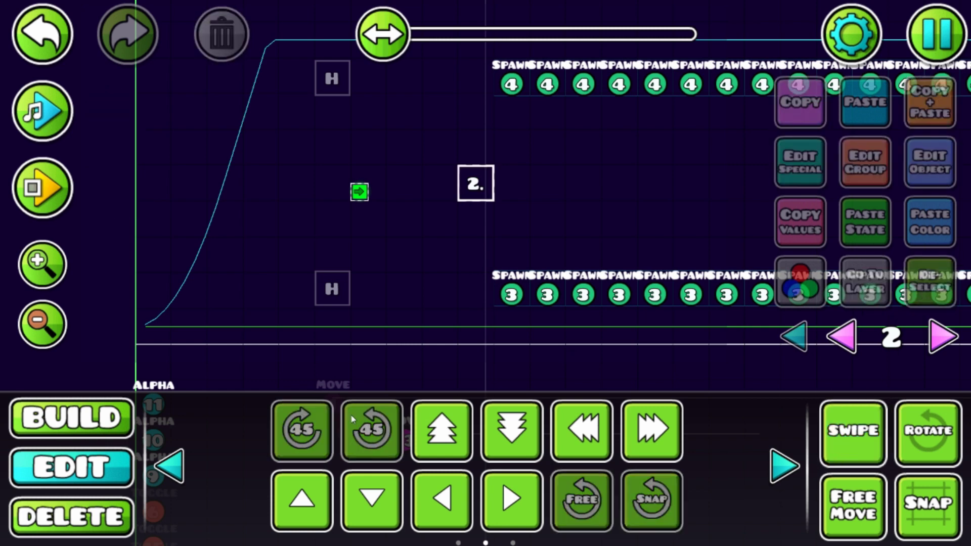
- Place a steep solid slope below the arrow player, duplicate it, and flip the copy horizontally to form a triangle
{"action": "left_click", "coordinate": [95, 420]}
{"action": "left_click_drag", "start_coordinate": [362, 243], "coordinate": [370, 234]}
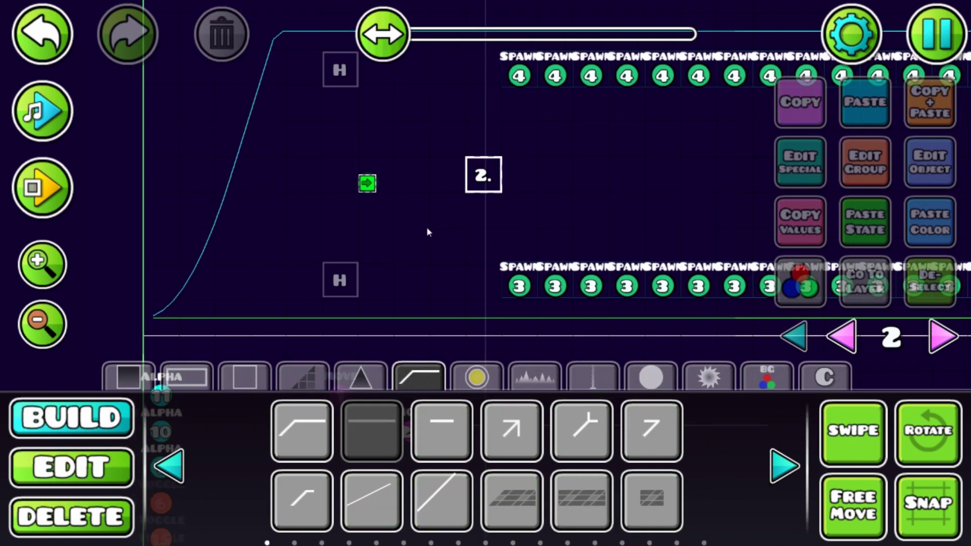
{"action": "left_click", "coordinate": [362, 376]}
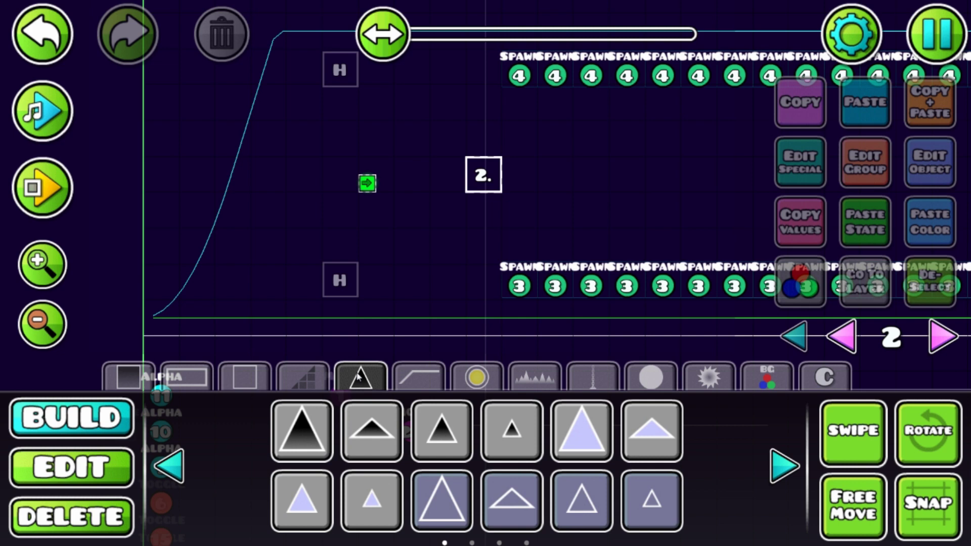
{"action": "left_click_drag", "start_coordinate": [448, 280], "coordinate": [448, 315]}
{"action": "left_click", "coordinate": [310, 383]}
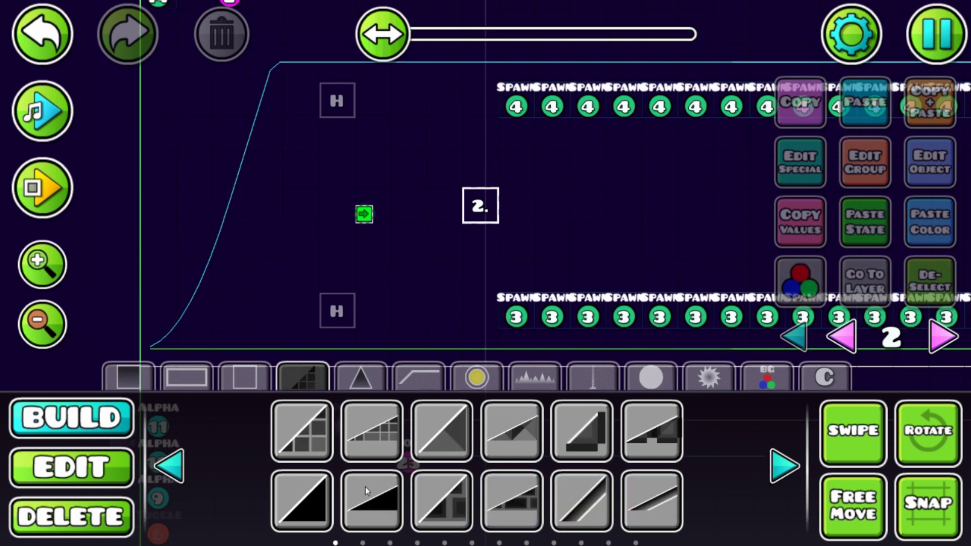
{"action": "left_click", "coordinate": [158, 462]}
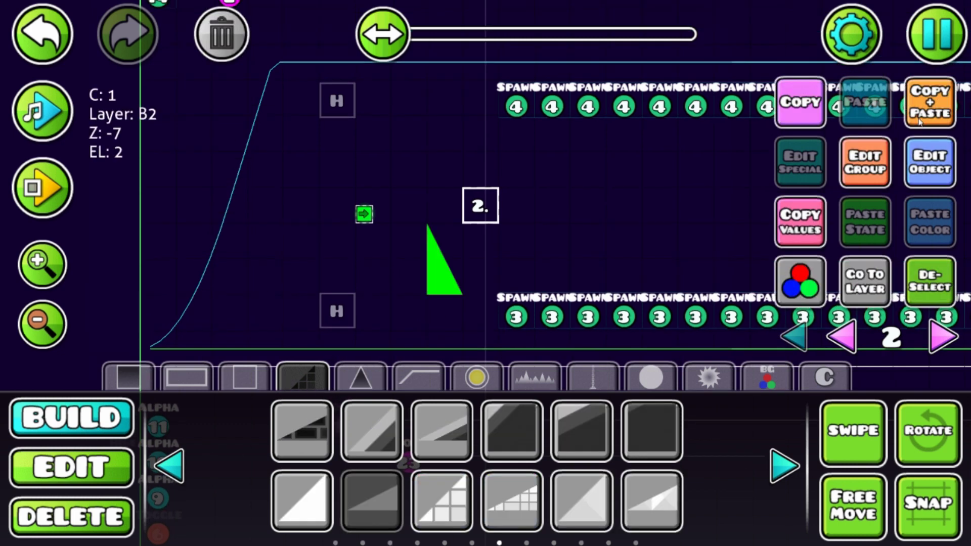
{"action": "left_click", "coordinate": [918, 117]}
{"action": "left_click", "coordinate": [103, 479]}
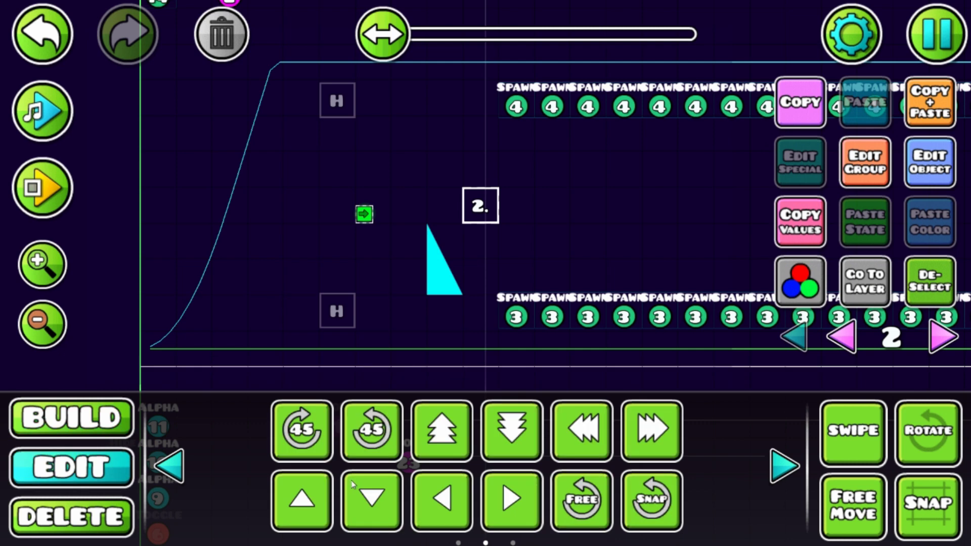
{"action": "left_click", "coordinate": [169, 465]}
{"action": "left_click", "coordinate": [442, 496]}
- Select both triangle halves and assign them color channel 2
{"action": "left_click", "coordinate": [853, 433]}
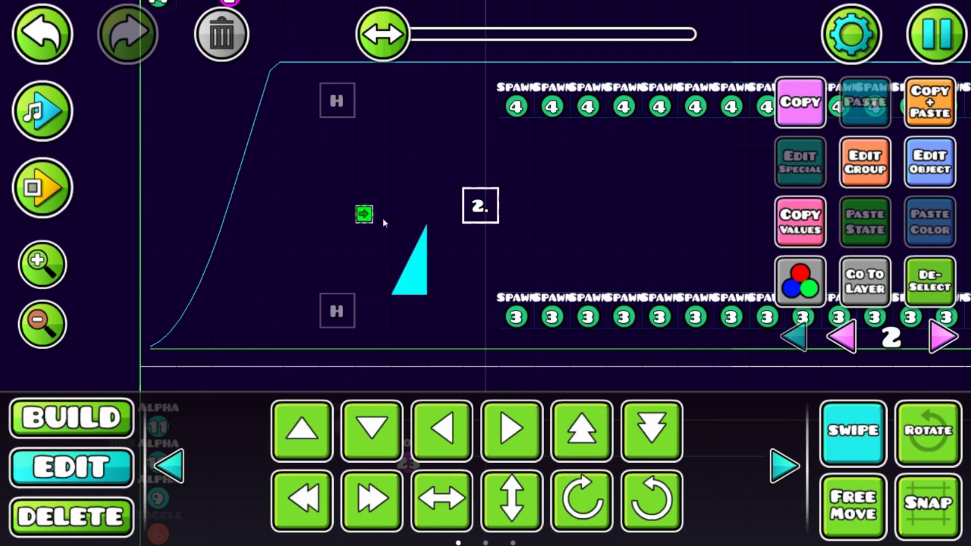
{"action": "left_click_drag", "start_coordinate": [385, 223], "coordinate": [583, 242]}
{"action": "left_click", "coordinate": [930, 164]}
{"action": "left_click", "coordinate": [373, 296]}
{"action": "left_click", "coordinate": [486, 460]}
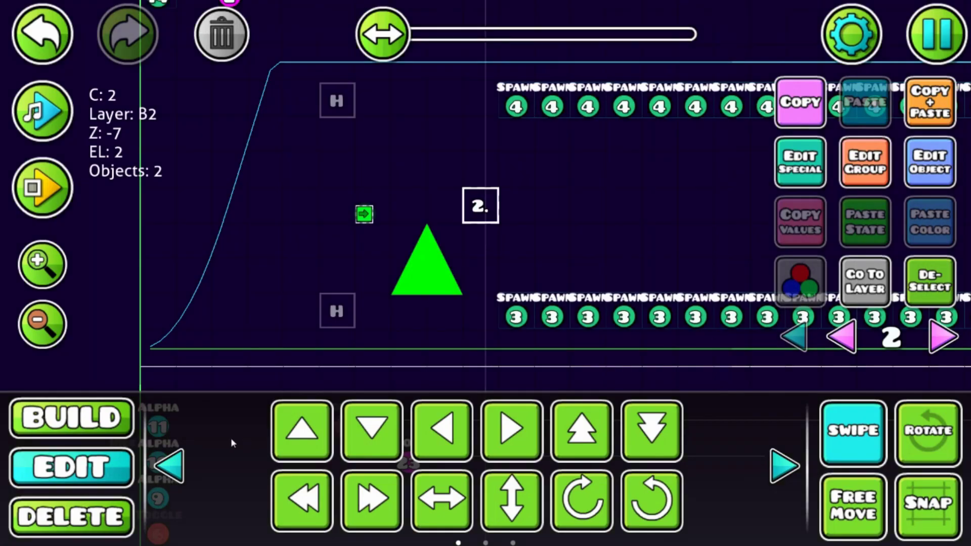
- Scale the two-piece triangle to 0.50 and delete it
{"action": "left_click", "coordinate": [168, 465]}
{"action": "left_click", "coordinate": [301, 432]}
{"action": "left_click_drag", "start_coordinate": [370, 211], "coordinate": [177, 217]}
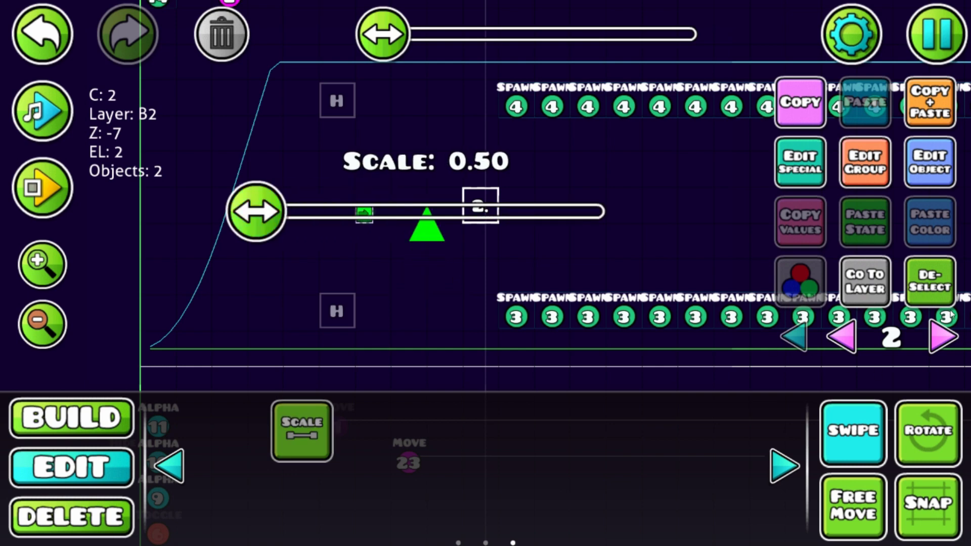
{"action": "left_click", "coordinate": [378, 220]}
{"action": "left_click_drag", "start_coordinate": [442, 231], "coordinate": [404, 231]}
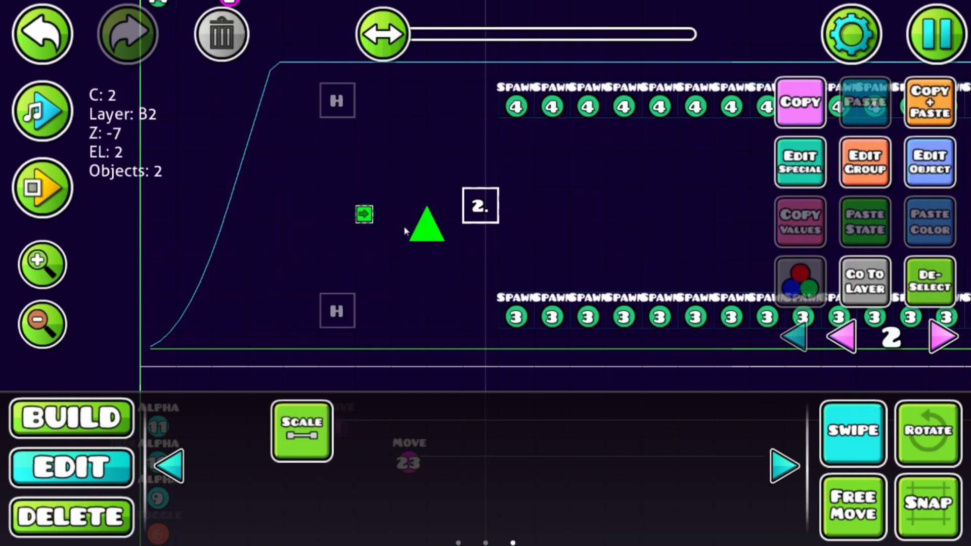
{"action": "left_click", "coordinate": [227, 55]}
{"action": "left_click", "coordinate": [836, 431]}
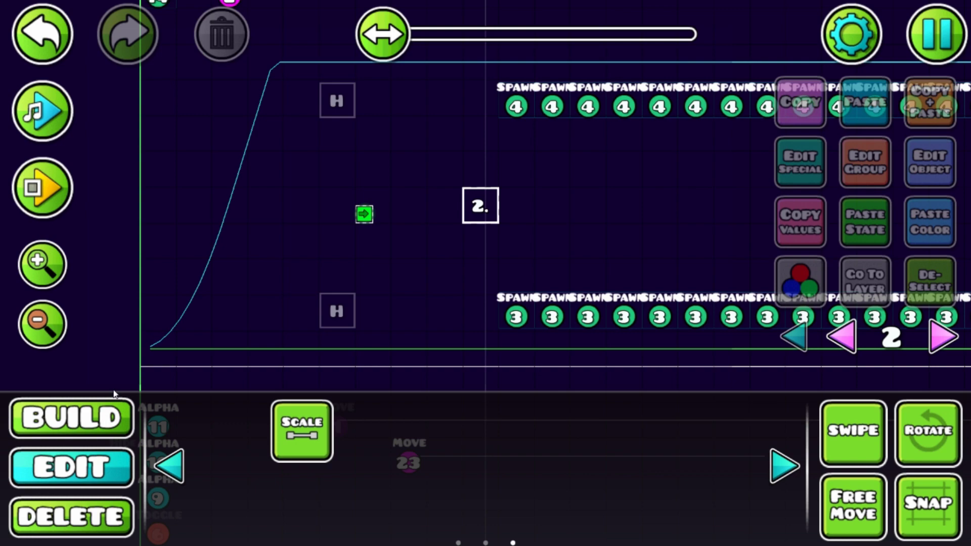
- Place a full-size black spike just below and ahead of the arrow player and add it to group 1
{"action": "left_click", "coordinate": [108, 418]}
{"action": "left_click", "coordinate": [367, 379]}
{"action": "left_click", "coordinate": [312, 422]}
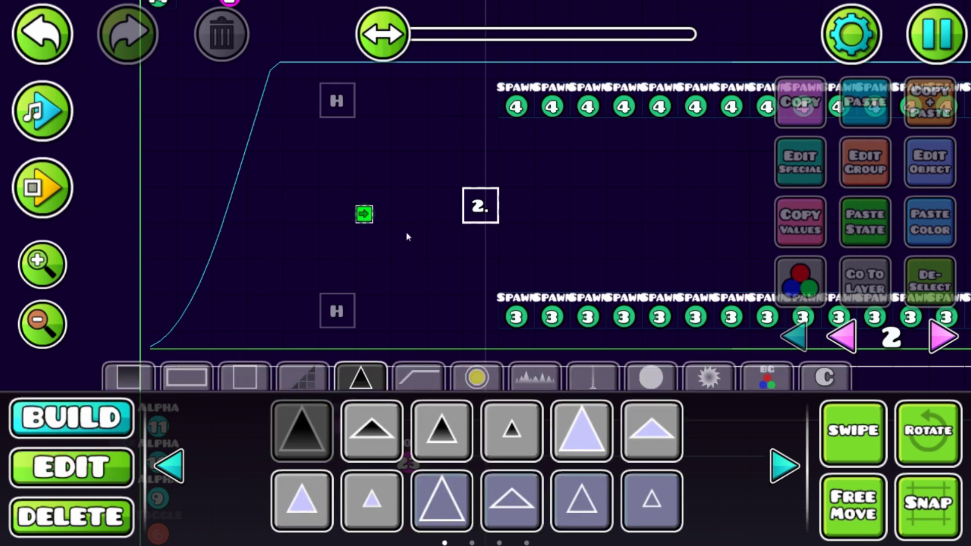
{"action": "left_click", "coordinate": [407, 238]}
{"action": "left_click", "coordinate": [873, 171]}
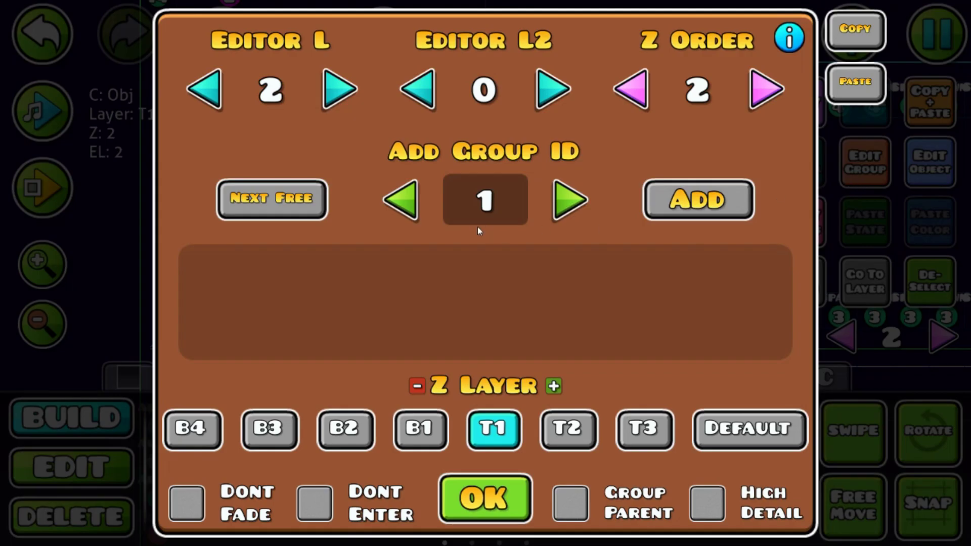
{"action": "left_click", "coordinate": [698, 202]}
{"action": "key", "text": "Escape"}
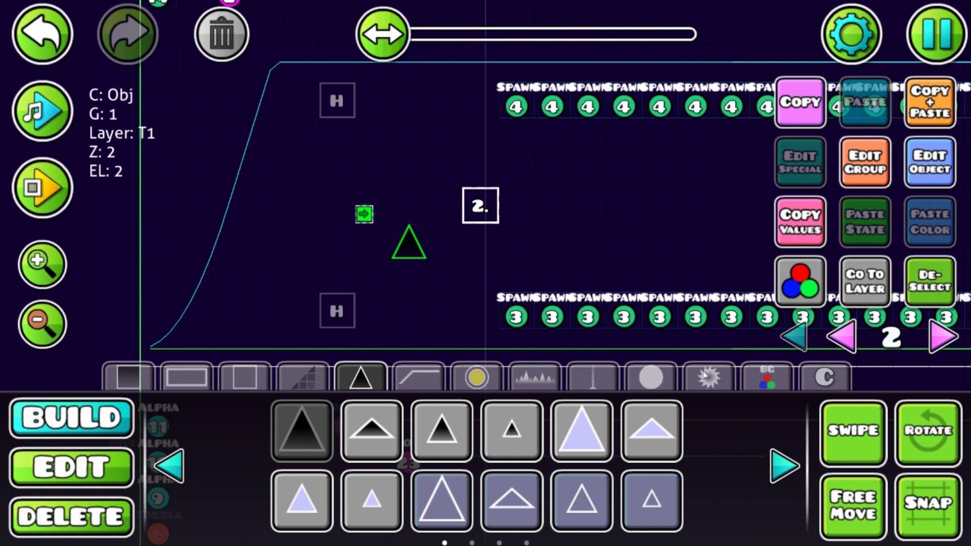
- Place a collision block on the grid square occupied by the new spike
{"action": "left_click", "coordinate": [534, 377]}
{"action": "left_click", "coordinate": [477, 377]}
{"action": "left_click", "coordinate": [767, 377]}
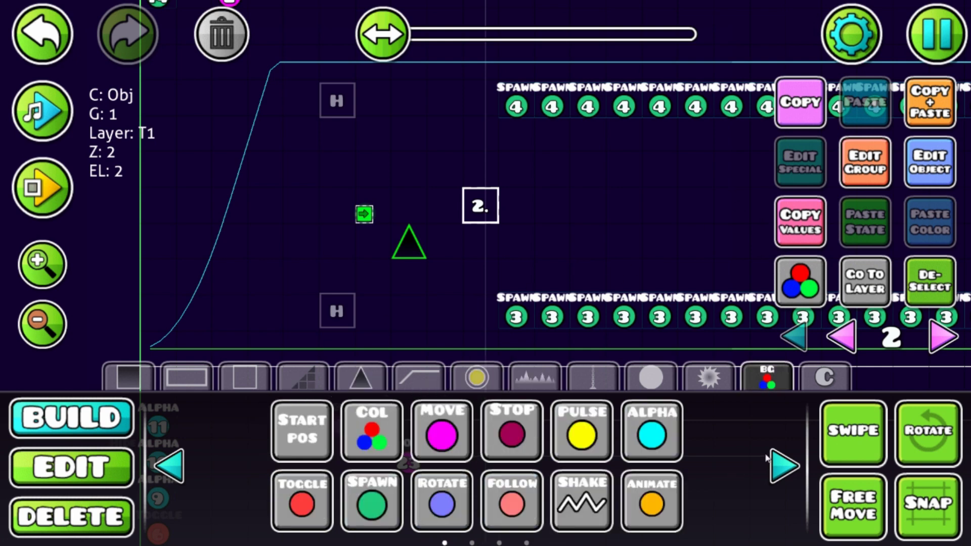
{"action": "left_click", "coordinate": [781, 463]}
{"action": "left_click", "coordinate": [782, 463]}
{"action": "left_click", "coordinate": [190, 478]}
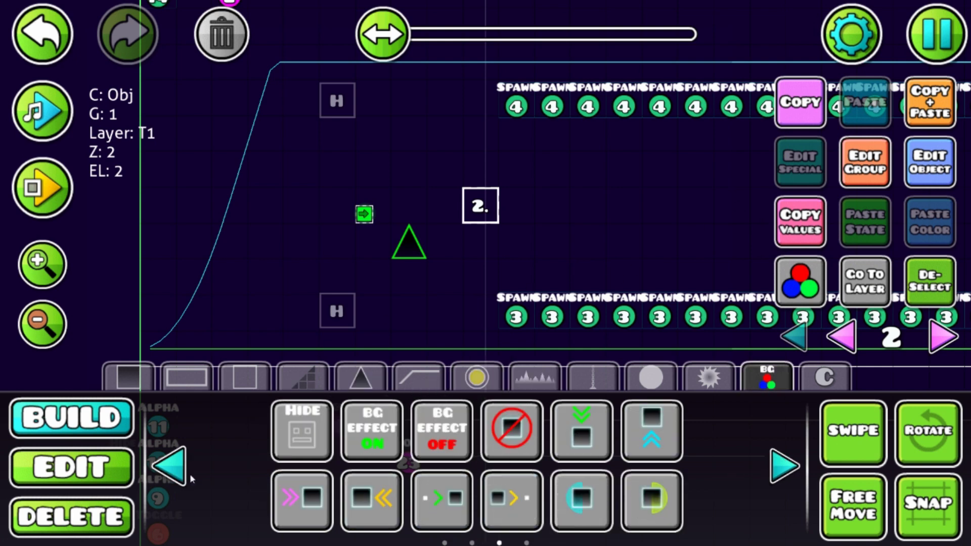
{"action": "left_click", "coordinate": [371, 500]}
{"action": "left_click", "coordinate": [408, 241]}
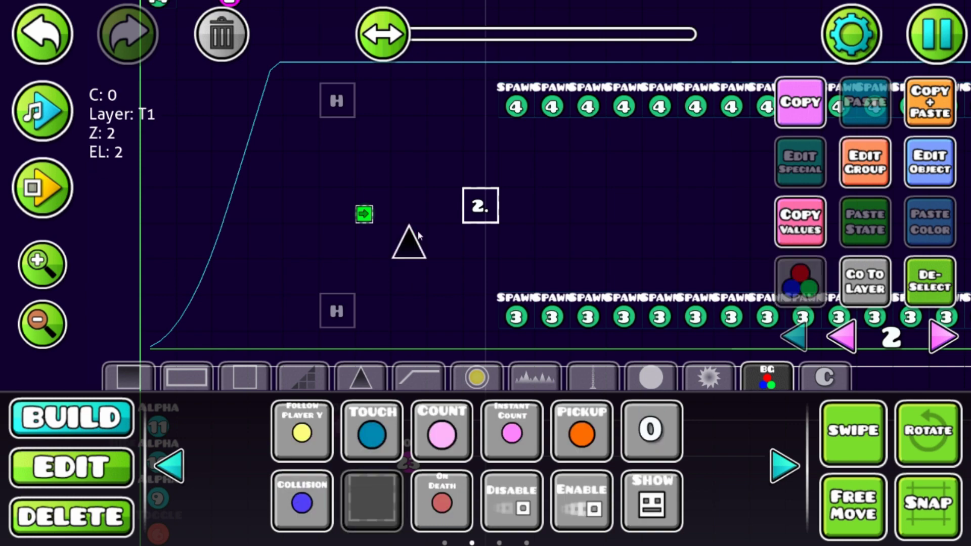
- Assign the spike's collision block the next free block ID, 3, and add it to group 1
{"action": "left_click", "coordinate": [930, 162]}
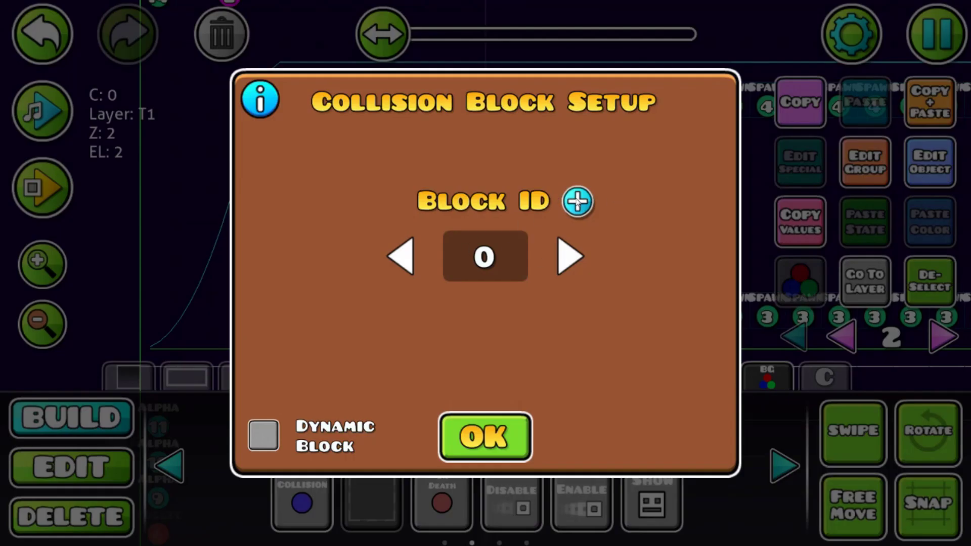
{"action": "left_click", "coordinate": [578, 202]}
{"action": "left_click", "coordinate": [485, 437]}
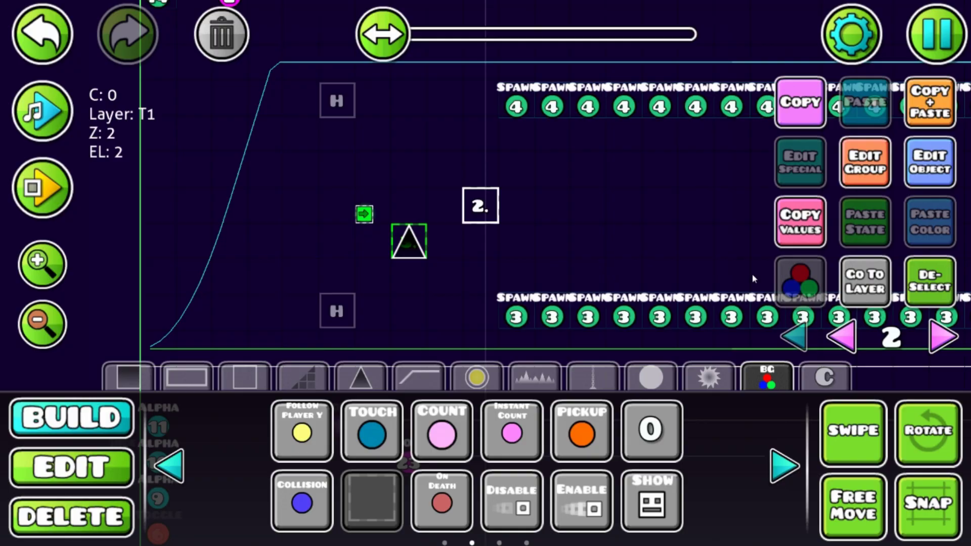
{"action": "left_click", "coordinate": [865, 162]}
{"action": "left_click", "coordinate": [698, 200]}
{"action": "left_click", "coordinate": [485, 498]}
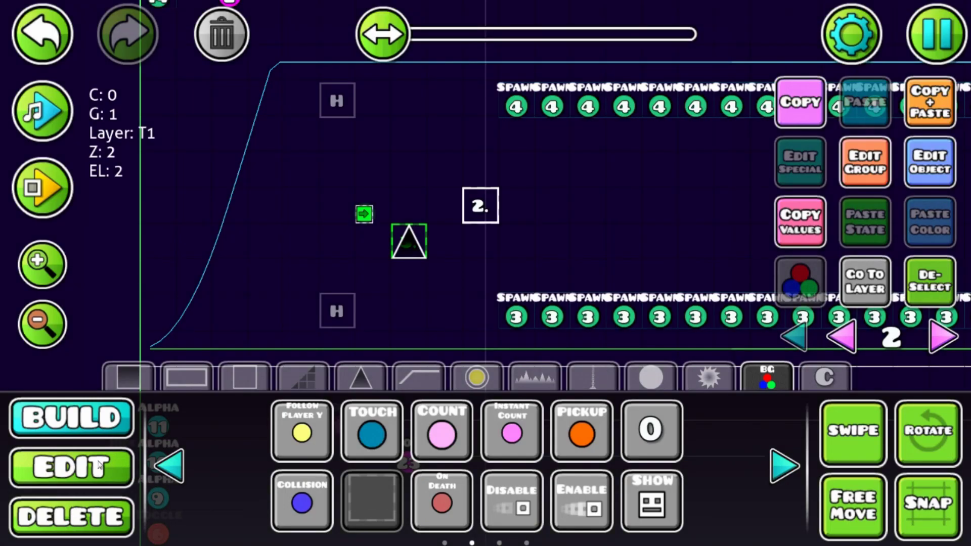
- Scale the spike's collision block to 0.50 and rotate it to follow the triangle's slanted side
{"action": "left_click", "coordinate": [169, 466]}
{"action": "left_click", "coordinate": [302, 431]}
{"action": "left_click_drag", "start_coordinate": [398, 197], "coordinate": [173, 236]}
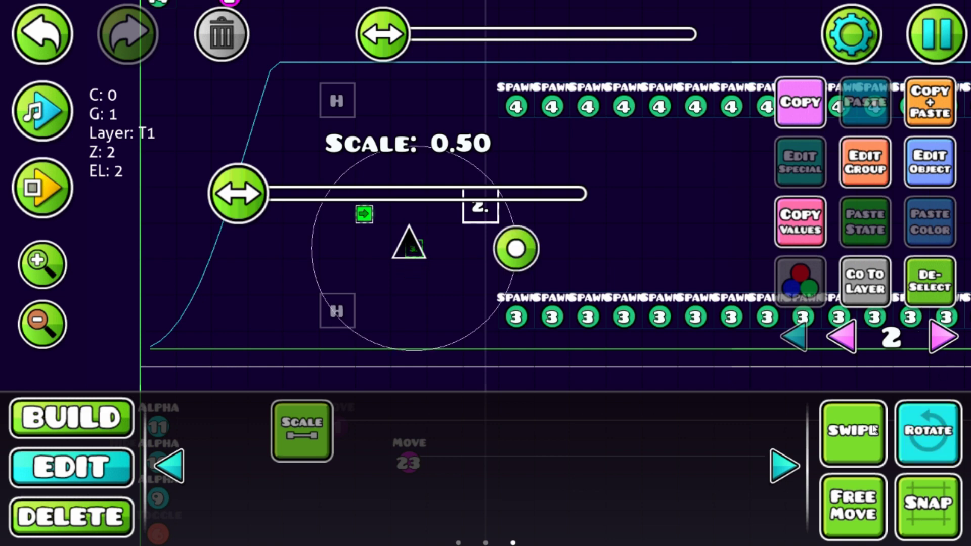
{"action": "left_click_drag", "start_coordinate": [521, 251], "coordinate": [463, 284]}
- Reselect the small collision hitbox inside the spike, rotate it in the opposite direction to fit the triangle, and deselect it
{"action": "left_click", "coordinate": [408, 250]}
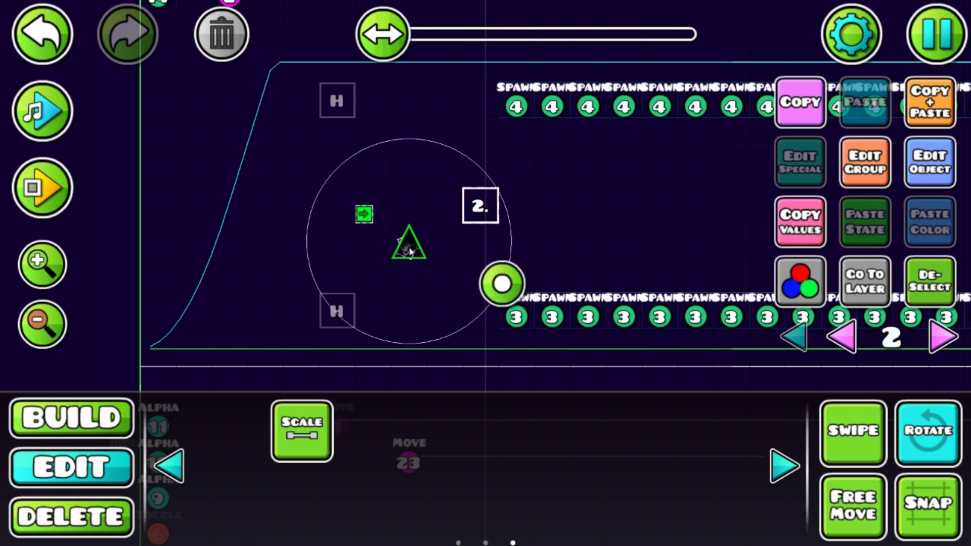
{"action": "left_click", "coordinate": [409, 250]}
{"action": "left_click", "coordinate": [410, 251]}
{"action": "left_click", "coordinate": [411, 251]}
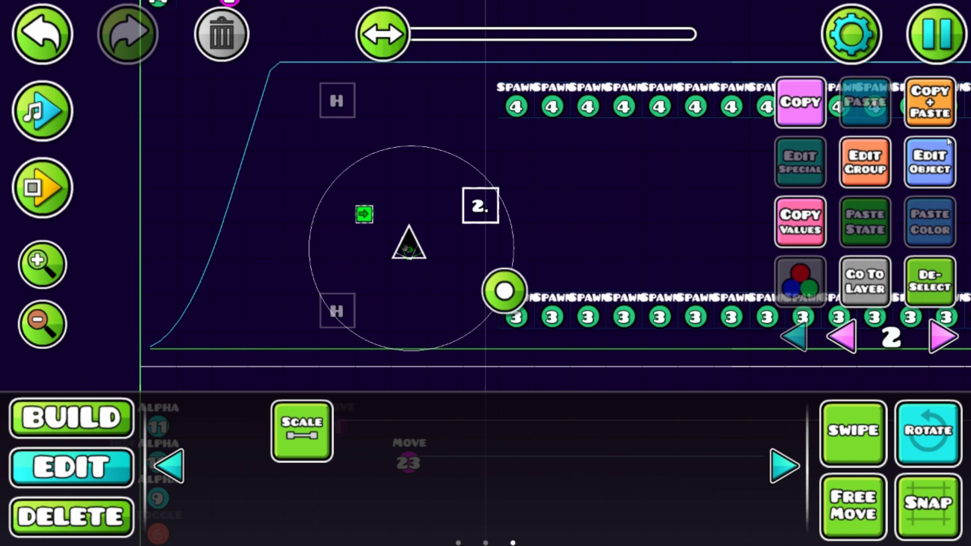
{"action": "left_click_drag", "start_coordinate": [504, 291], "coordinate": [447, 261]}
{"action": "left_click", "coordinate": [931, 288]}
{"action": "left_click", "coordinate": [899, 430]}
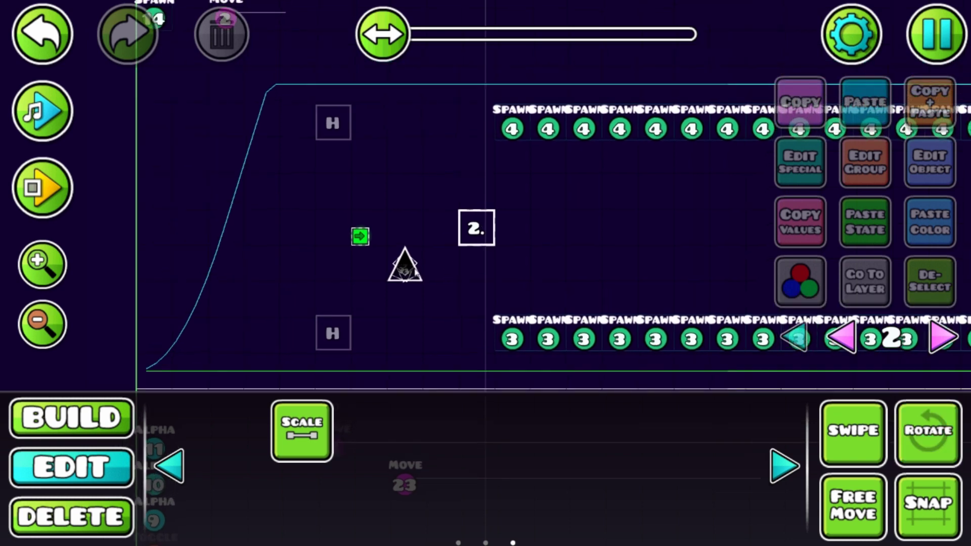
- Show all editor layers, duplicate the collision trigger targeting group 19, and move the copy seven grid squares to the right
{"action": "left_click_drag", "start_coordinate": [355, 239], "coordinate": [274, 391]}
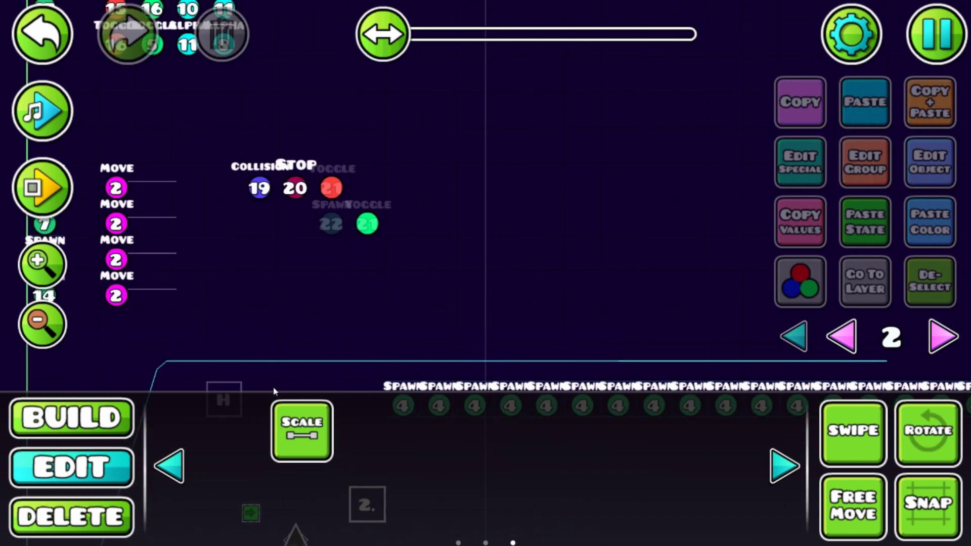
{"action": "left_click", "coordinate": [797, 342]}
{"action": "left_click", "coordinate": [285, 199]}
{"action": "left_click", "coordinate": [907, 111]}
{"action": "key", "text": "w"}
{"action": "key", "text": "d"}
{"action": "key", "text": "d"}
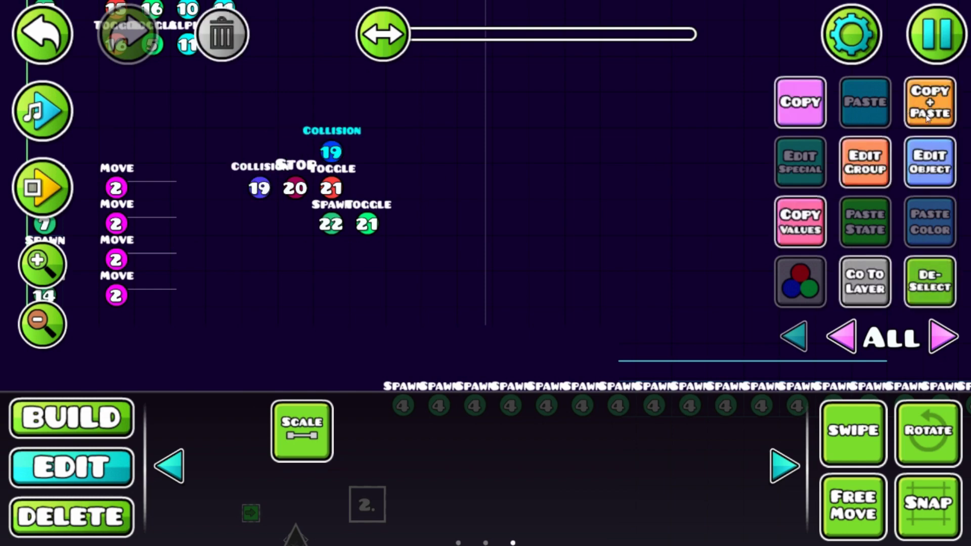
{"action": "key", "text": "s"}
{"action": "key", "text": "d"}
{"action": "key", "text": "d"}
{"action": "key", "text": "d"}
{"action": "key", "text": "d"}
{"action": "key", "text": "d"}
- Set the duplicated collision trigger's BlockB ID to 3 and its Target ID to 24
{"action": "left_click", "coordinate": [929, 164]}
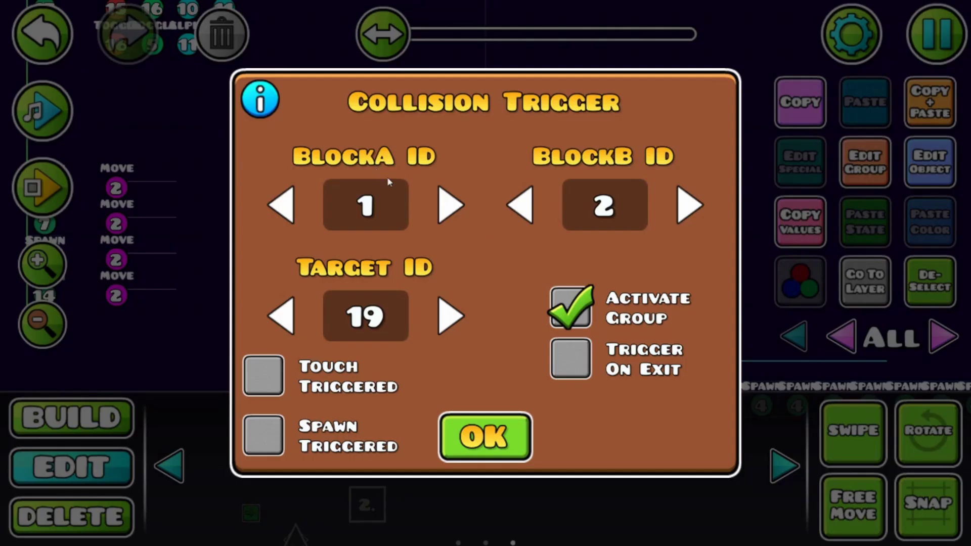
{"action": "left_click", "coordinate": [691, 205]}
{"action": "key", "text": "Escape"}
{"action": "left_click", "coordinate": [842, 172]}
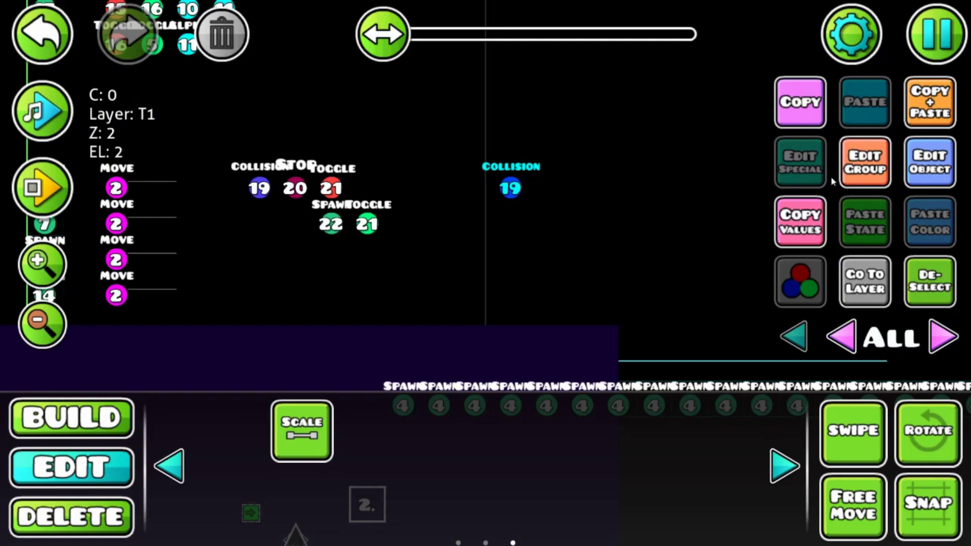
{"action": "left_click", "coordinate": [910, 174]}
{"action": "left_click", "coordinate": [378, 319]}
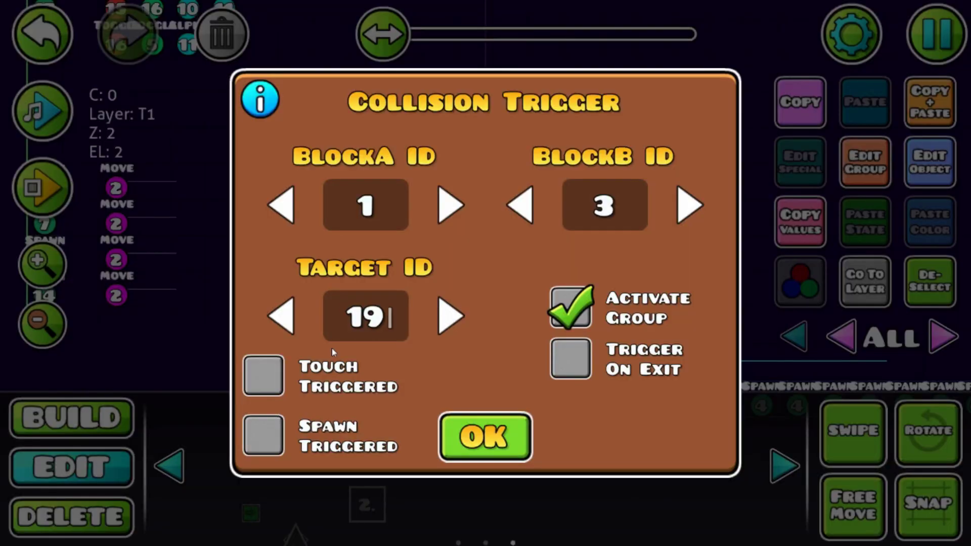
{"action": "key", "text": "BackSpace"}
{"action": "key", "text": "BackSpace"}
{"action": "type", "text": "24"}
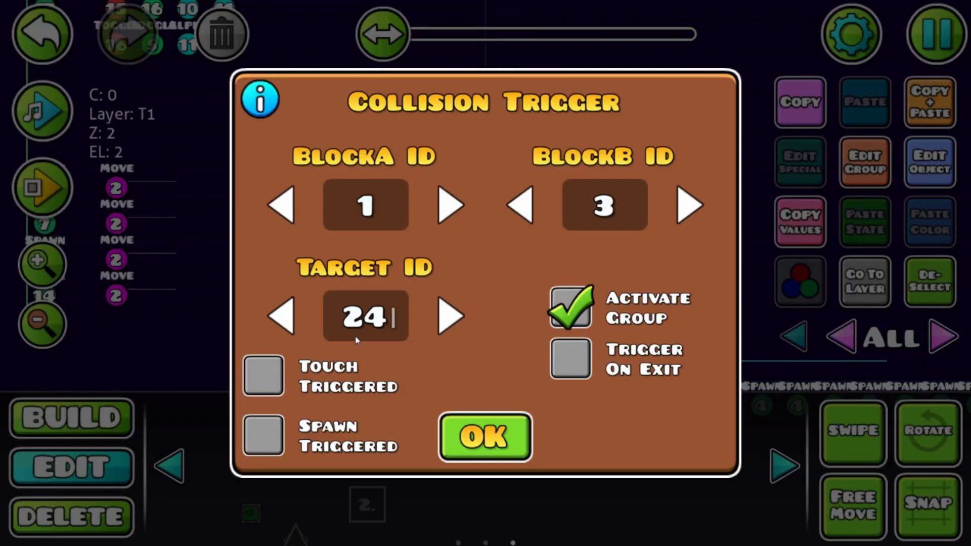
{"action": "key", "text": "Escape"}
- Place a toggle trigger directly below the collision trigger for group 24 and deselect it
{"action": "left_click", "coordinate": [114, 416]}
{"action": "left_click_drag", "start_coordinate": [498, 353], "coordinate": [444, 342]}
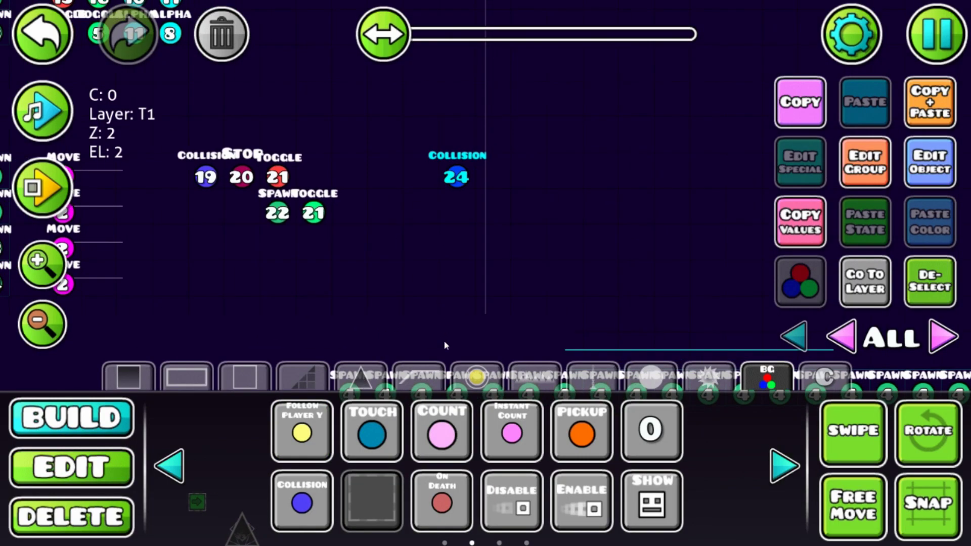
{"action": "left_click", "coordinate": [171, 458]}
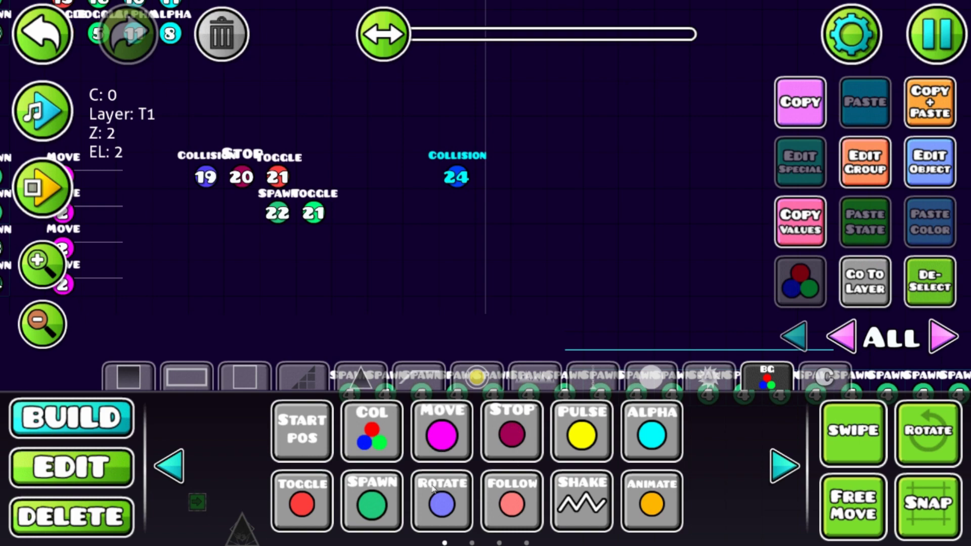
{"action": "left_click", "coordinate": [302, 500]}
{"action": "left_click", "coordinate": [473, 206]}
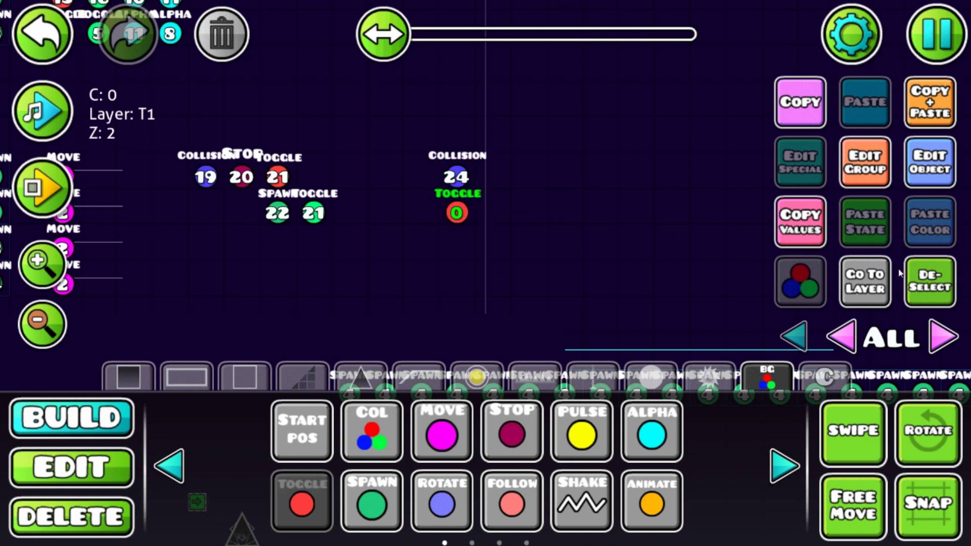
{"action": "left_click", "coordinate": [912, 275]}
- On editor layer 0, place a spike below the lower H block and an upside-down spike above the upper one
{"action": "left_click_drag", "start_coordinate": [639, 275], "coordinate": [810, 133]}
{"action": "scroll", "coordinate": [588, 133], "scroll_direction": "down", "scroll_amount": 13}
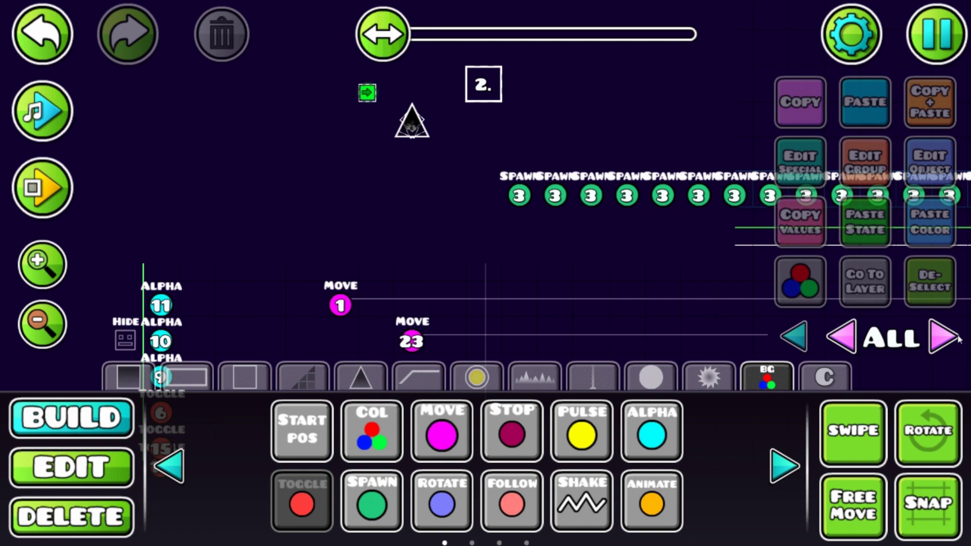
{"action": "left_click", "coordinate": [959, 340]}
{"action": "scroll", "coordinate": [462, 253], "scroll_direction": "up", "scroll_amount": 3}
{"action": "left_click", "coordinate": [356, 382]}
{"action": "left_click", "coordinate": [310, 440]}
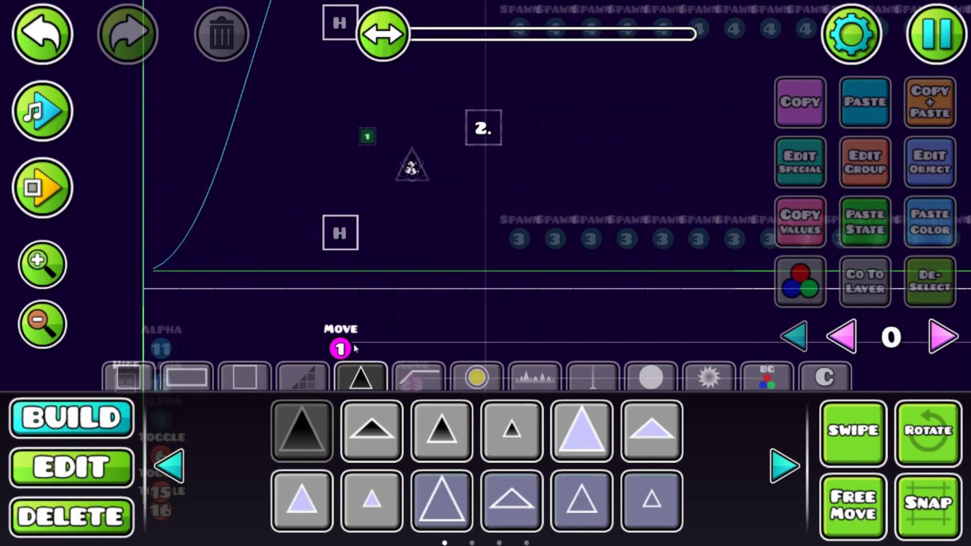
{"action": "left_click", "coordinate": [346, 268]}
{"action": "left_click_drag", "start_coordinate": [366, 242], "coordinate": [381, 359]}
{"action": "left_click", "coordinate": [343, 108]}
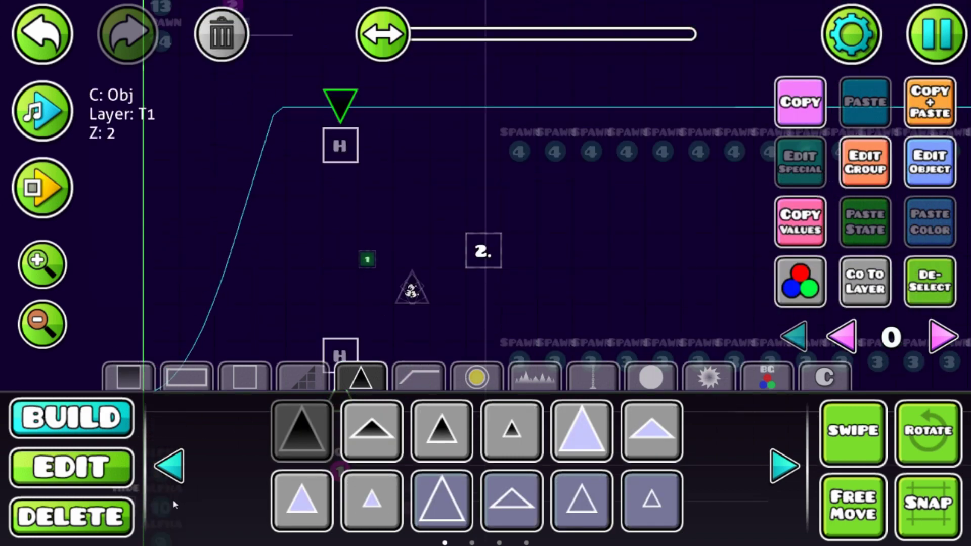
- Turn off Ignore Damage in the editor options and playtest the level against the new spikes
{"action": "left_click", "coordinate": [101, 477]}
{"action": "key", "text": "Escape"}
{"action": "left_click", "coordinate": [51, 507]}
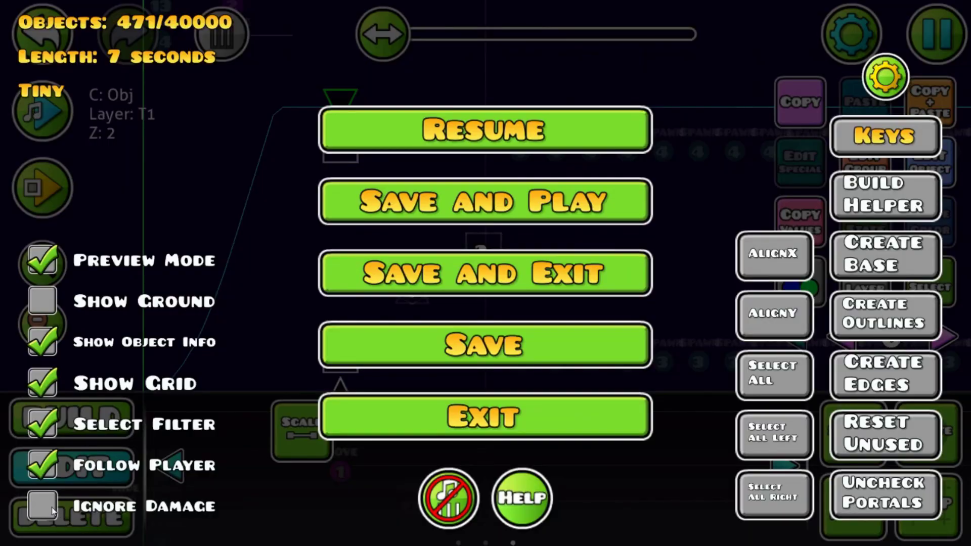
{"action": "left_click", "coordinate": [394, 135]}
{"action": "left_click", "coordinate": [53, 194]}
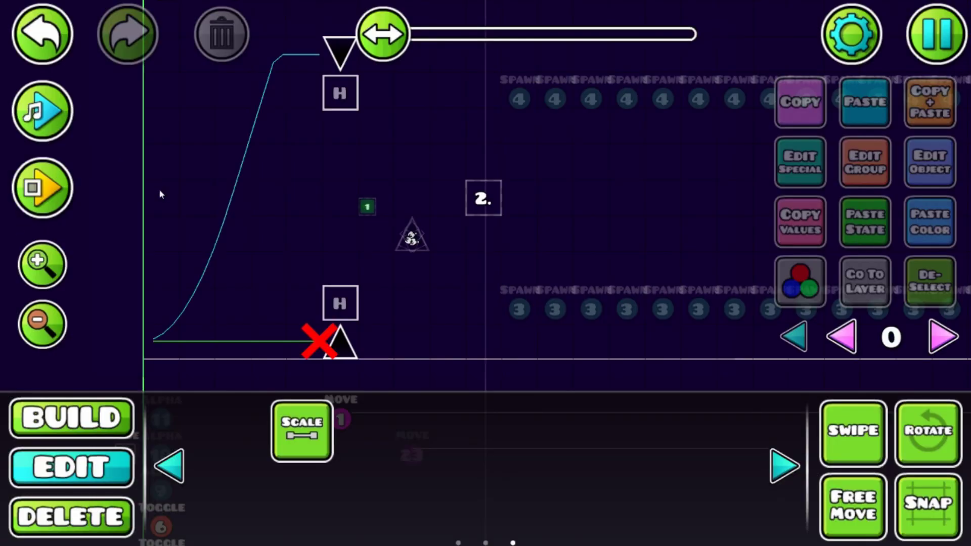
- Select both spikes by the H blocks, assign color channel 9 set to black with Blending, and undo the last action
{"action": "left_click_drag", "start_coordinate": [218, 244], "coordinate": [354, 216]}
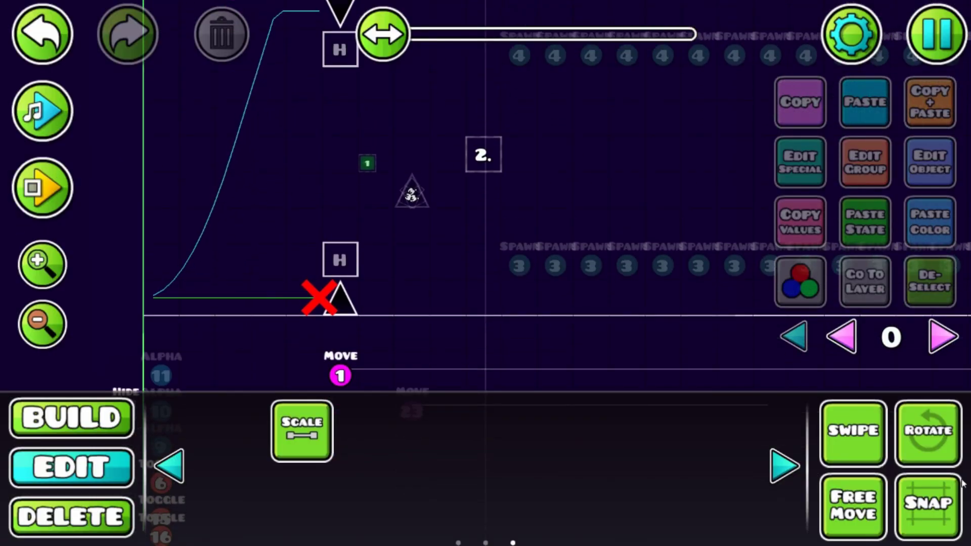
{"action": "left_click", "coordinate": [853, 435]}
{"action": "left_click", "coordinate": [337, 283]}
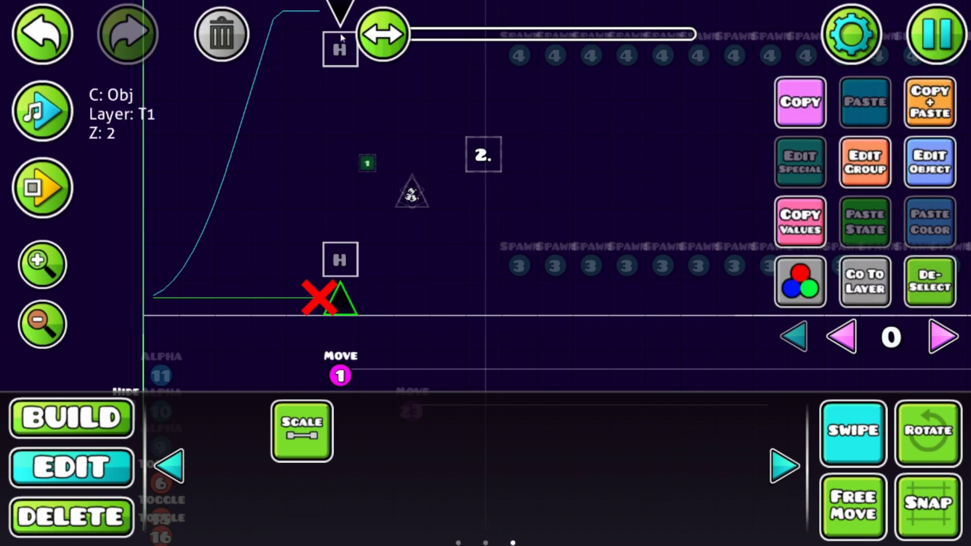
{"action": "left_click", "coordinate": [340, 13]}
{"action": "left_click", "coordinate": [937, 160]}
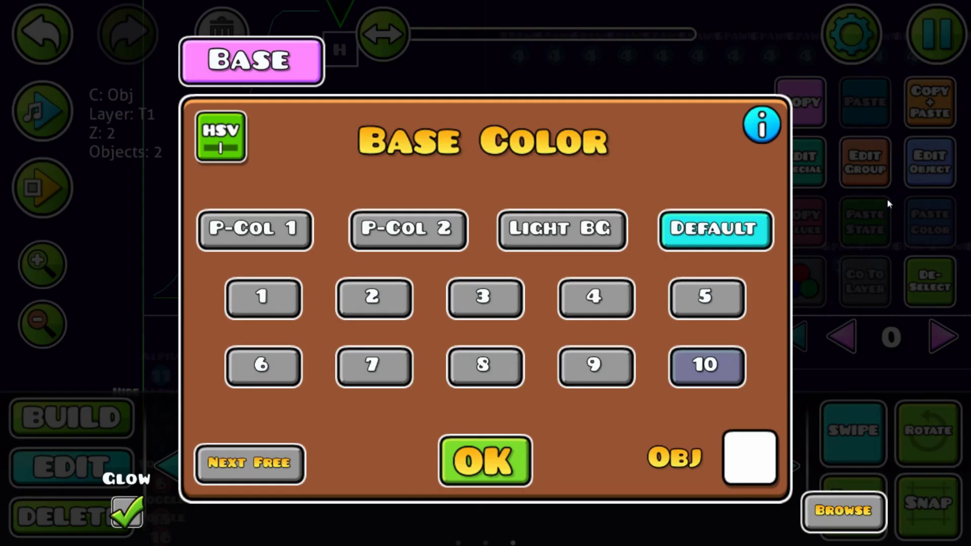
{"action": "left_click", "coordinate": [596, 365]}
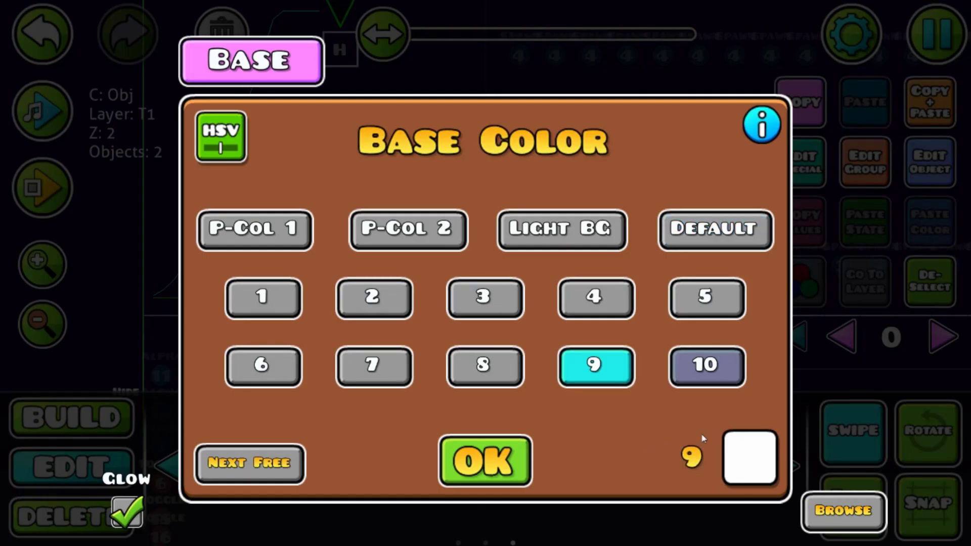
{"action": "left_click", "coordinate": [742, 451]}
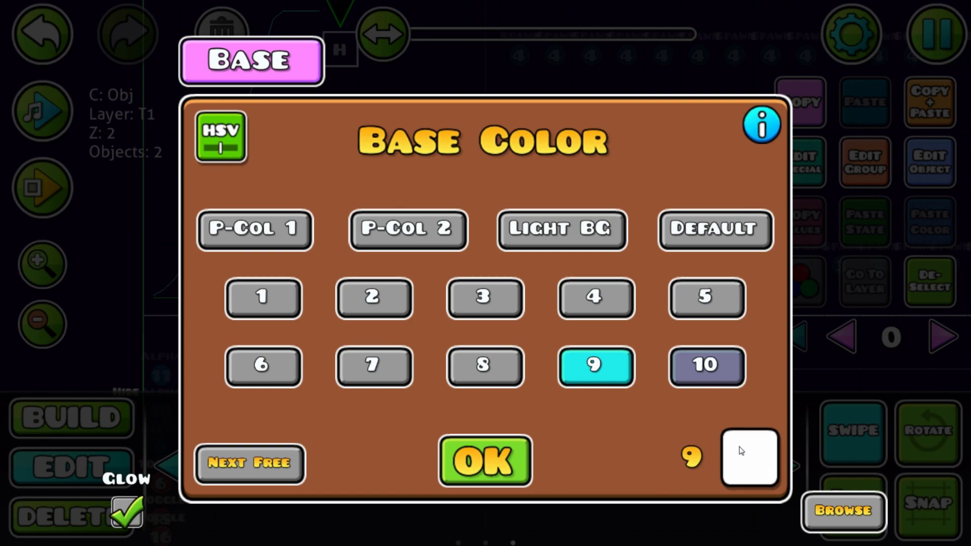
{"action": "left_click", "coordinate": [484, 333]}
{"action": "left_click", "coordinate": [144, 449]}
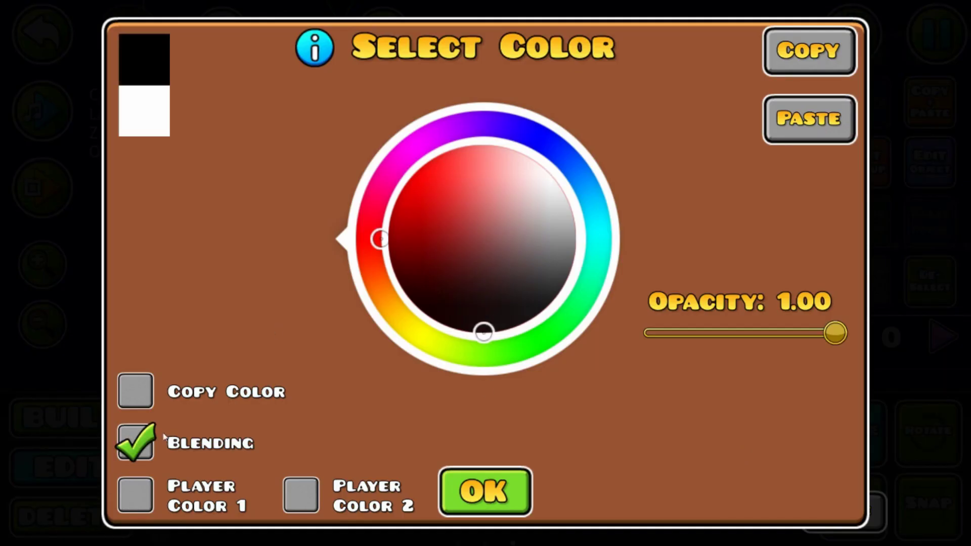
{"action": "left_click", "coordinate": [526, 489]}
{"action": "left_click", "coordinate": [484, 461]}
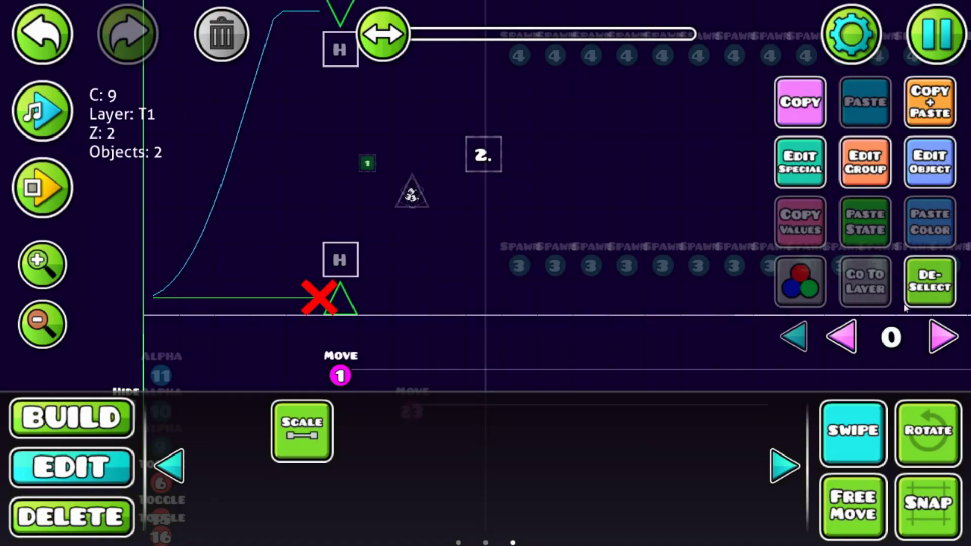
{"action": "left_click", "coordinate": [54, 45]}
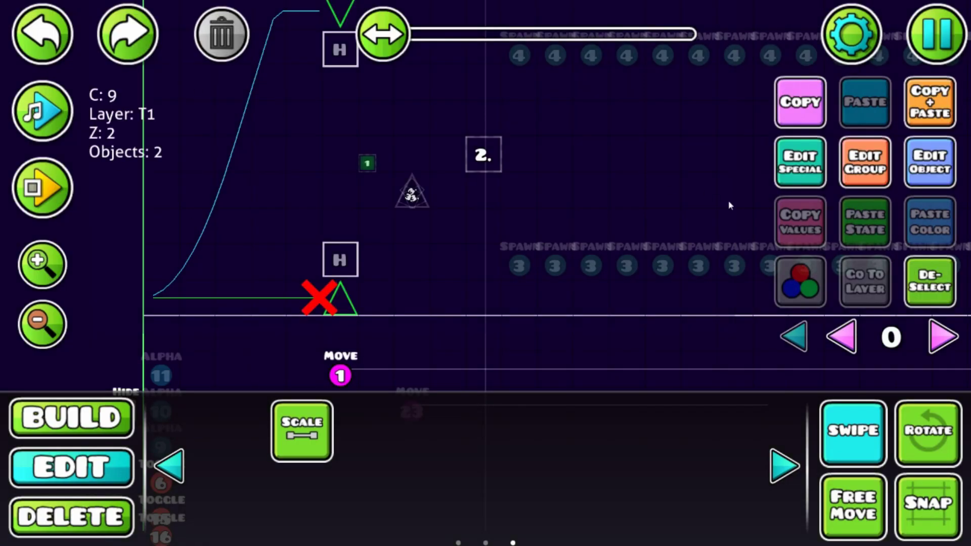
- Add group IDs 1 and 25 to both selected spikes, deselect them, and turn off Swipe
{"action": "left_click", "coordinate": [865, 177]}
{"action": "key", "text": "BackSpace"}
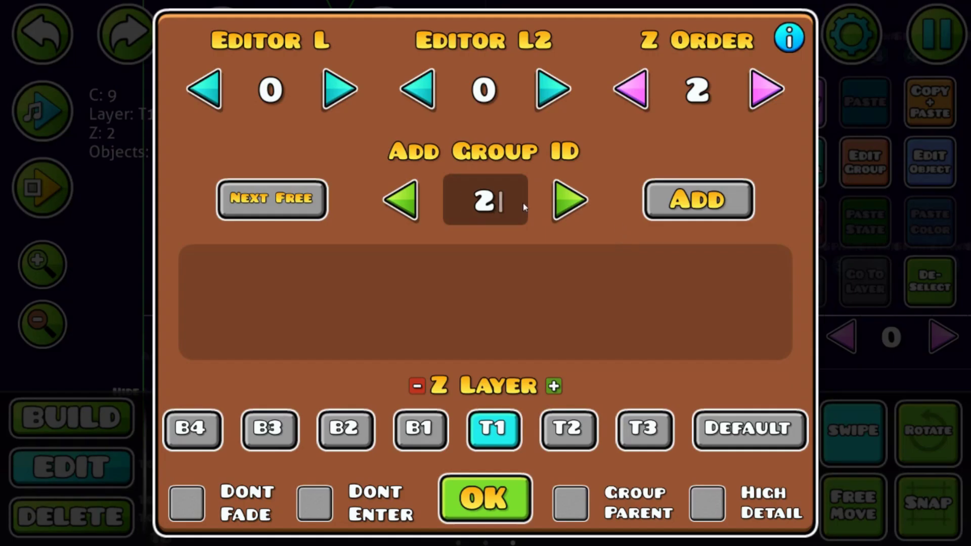
{"action": "key", "text": "BackSpace"}
{"action": "type", "text": "1"}
{"action": "left_click", "coordinate": [752, 205]}
{"action": "left_click", "coordinate": [308, 195]}
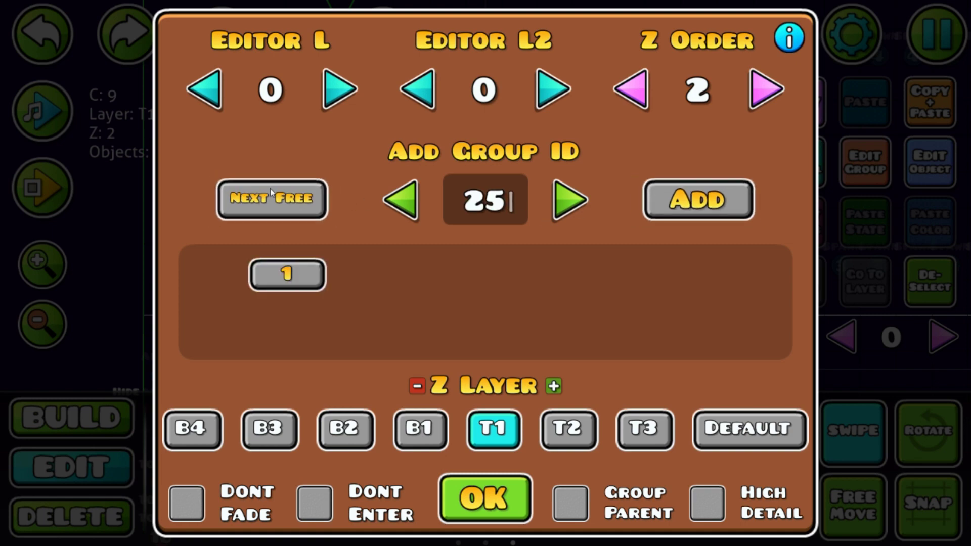
{"action": "left_click", "coordinate": [698, 200]}
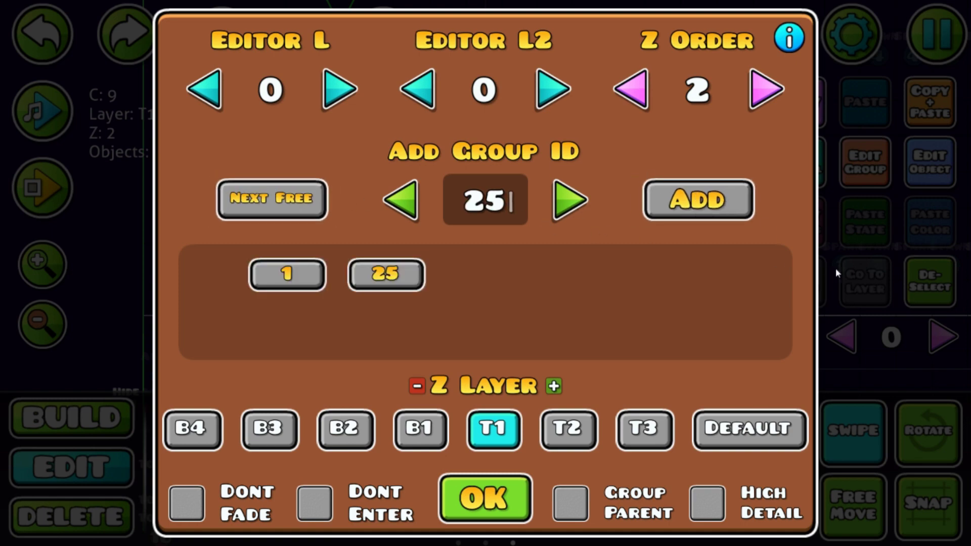
{"action": "key", "text": "Escape"}
{"action": "left_click", "coordinate": [930, 295]}
{"action": "left_click", "coordinate": [859, 409]}
- Place a toggle trigger beside the group 6 toggle trigger and set its Group ID to 25
{"action": "scroll", "coordinate": [261, 126], "scroll_direction": "down", "scroll_amount": 3}
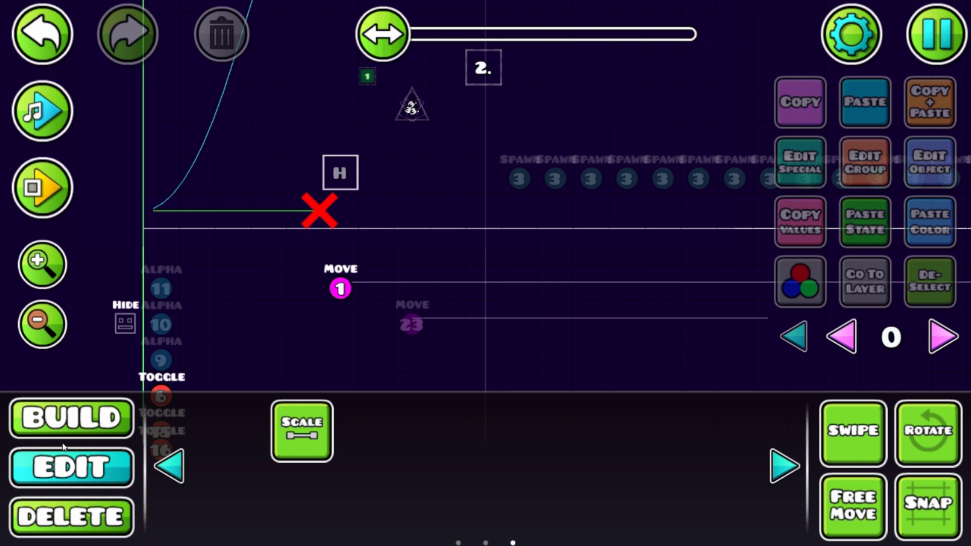
{"action": "left_click", "coordinate": [66, 425]}
{"action": "scroll", "coordinate": [404, 202], "scroll_direction": "down", "scroll_amount": 3}
{"action": "left_click", "coordinate": [754, 382]}
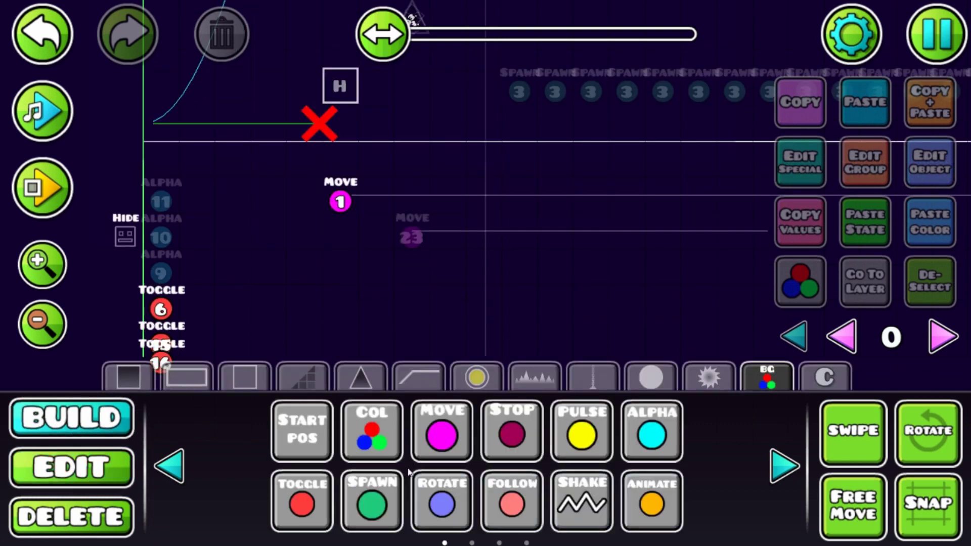
{"action": "left_click", "coordinate": [303, 501]}
{"action": "left_click", "coordinate": [232, 303]}
{"action": "left_click", "coordinate": [929, 162]}
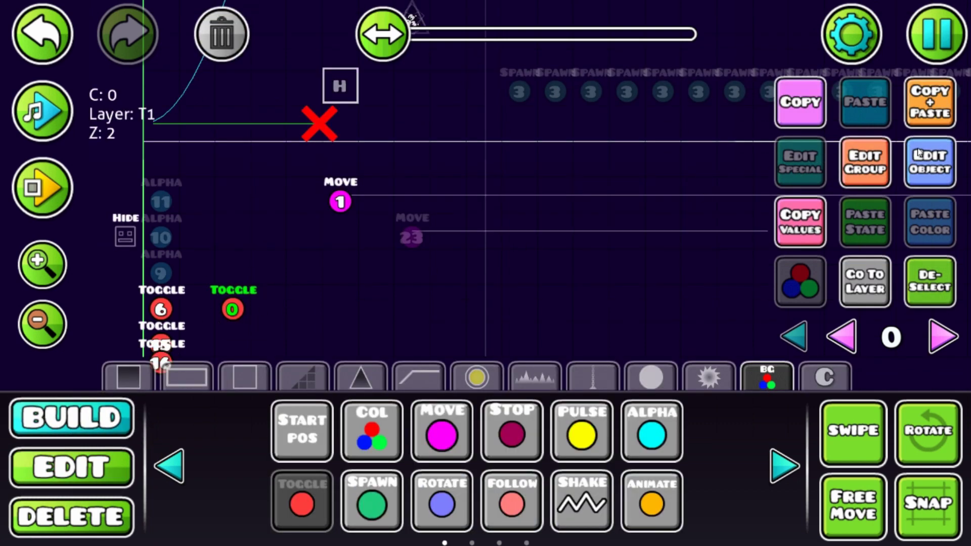
{"action": "left_click", "coordinate": [494, 237]}
{"action": "type", "text": "25"}
{"action": "key", "text": "Escape"}
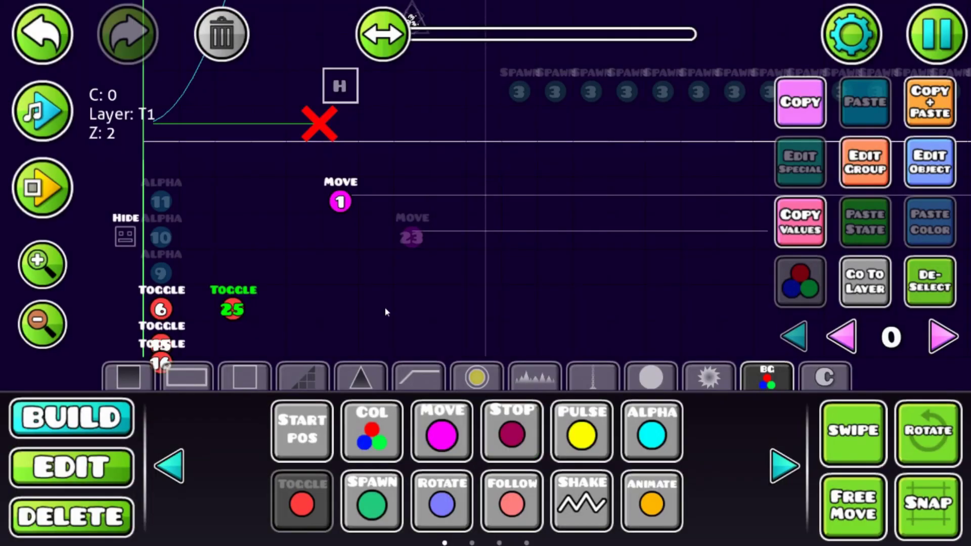
- Across all layers, review the collision trigger targeting group 24 and add group 24 to the toggle trigger directly below it
{"action": "left_click", "coordinate": [91, 455]}
{"action": "left_click_drag", "start_coordinate": [428, 53], "coordinate": [343, 298]}
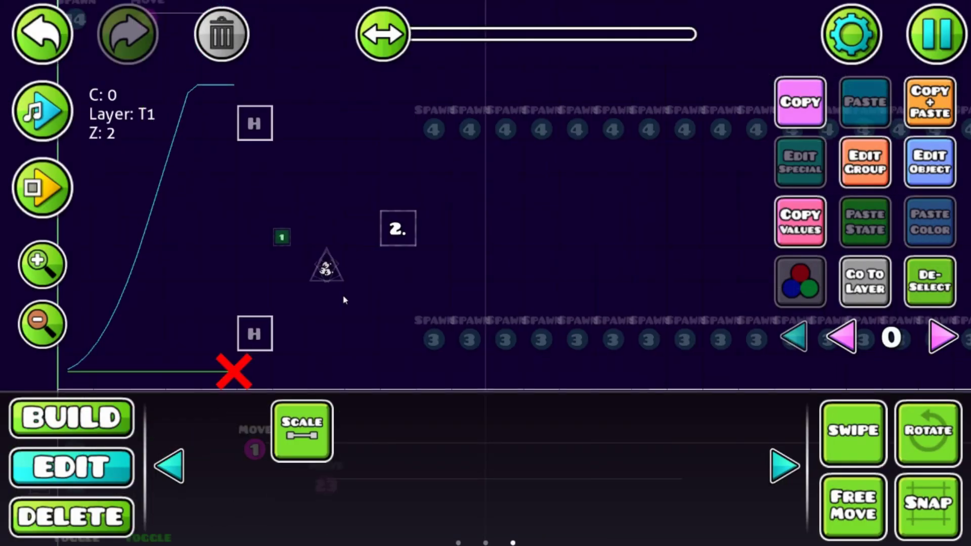
{"action": "left_click_drag", "start_coordinate": [455, 66], "coordinate": [364, 311]}
{"action": "left_click", "coordinate": [794, 336]}
{"action": "left_click", "coordinate": [449, 152]}
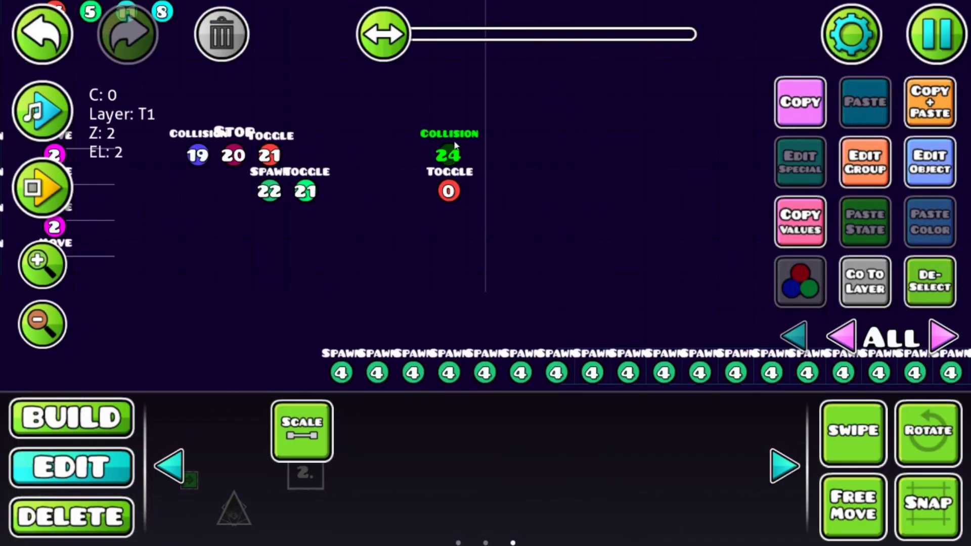
{"action": "left_click", "coordinate": [929, 161]}
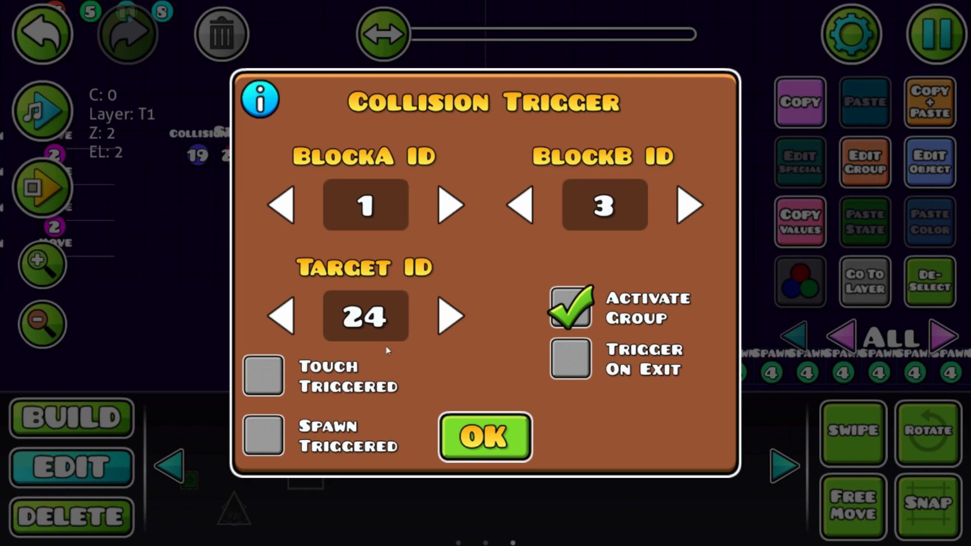
{"action": "key", "text": "Escape"}
{"action": "left_click", "coordinate": [454, 196]}
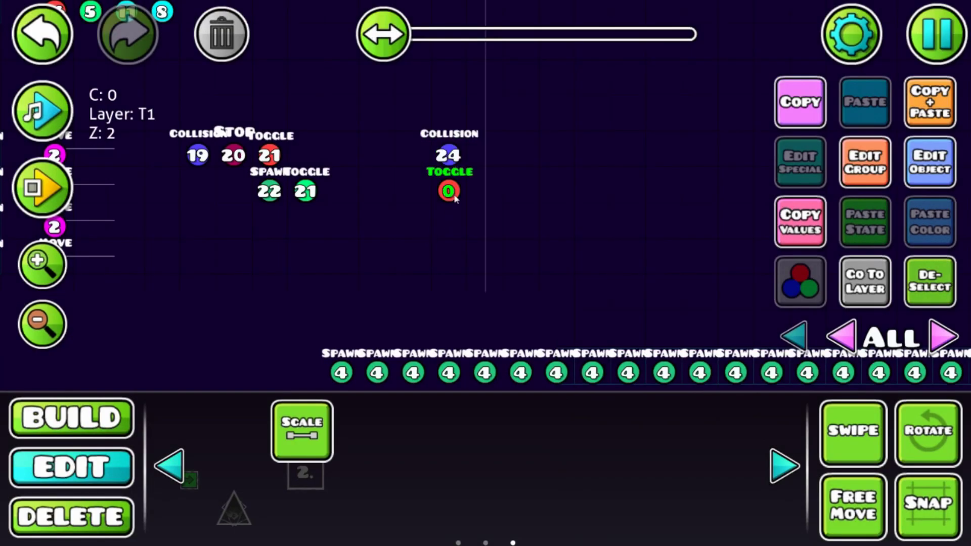
{"action": "left_click", "coordinate": [850, 156]}
{"action": "left_click", "coordinate": [416, 201]}
{"action": "left_click", "coordinate": [731, 188]}
{"action": "key", "text": "Escape"}
- Set that toggle trigger's Group ID to 25 with Activate Group, Spawn Triggered, and Multi Trigger enabled
{"action": "left_click", "coordinate": [908, 178]}
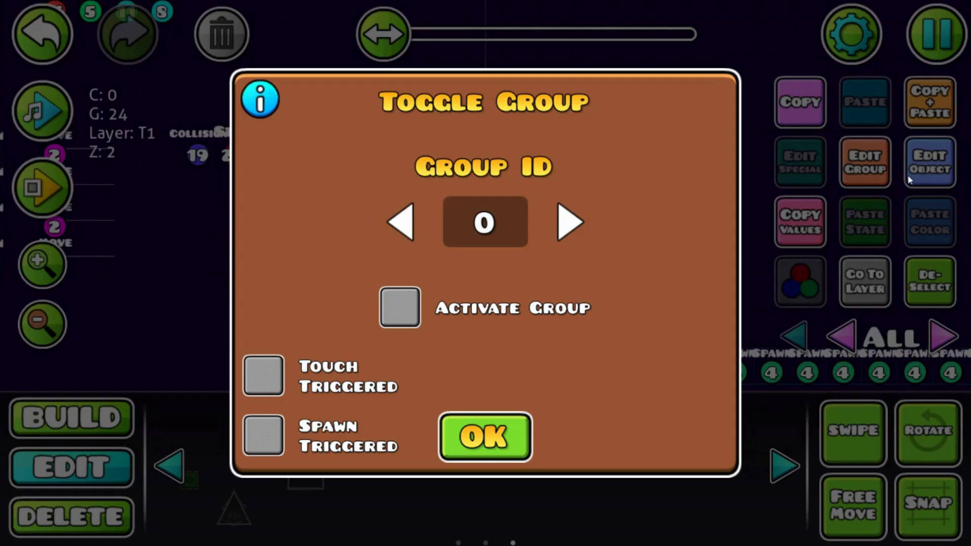
{"action": "left_click", "coordinate": [508, 221]}
{"action": "type", "text": "25"}
{"action": "left_click", "coordinate": [400, 321]}
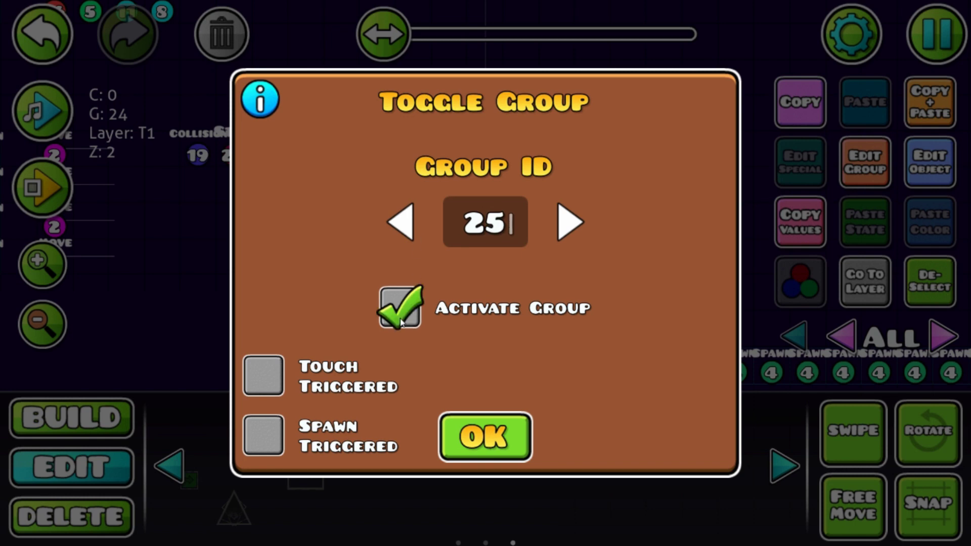
{"action": "left_click", "coordinate": [303, 434]}
{"action": "left_click", "coordinate": [571, 375]}
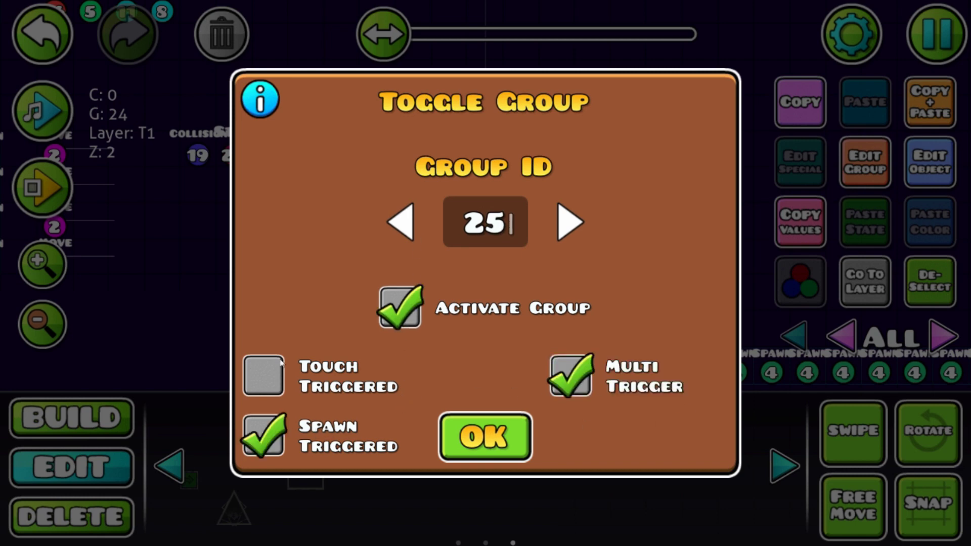
{"action": "key", "text": "Escape"}
- Playtest the level repeatedly to check whether touching the spike obstacle kills the arrow player
{"action": "left_click", "coordinate": [68, 192]}
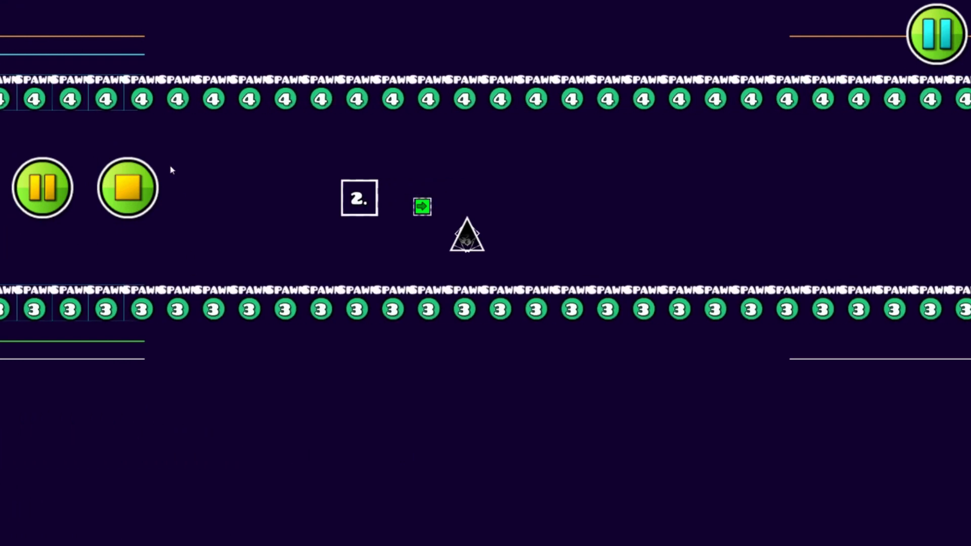
{"action": "left_click", "coordinate": [124, 187]}
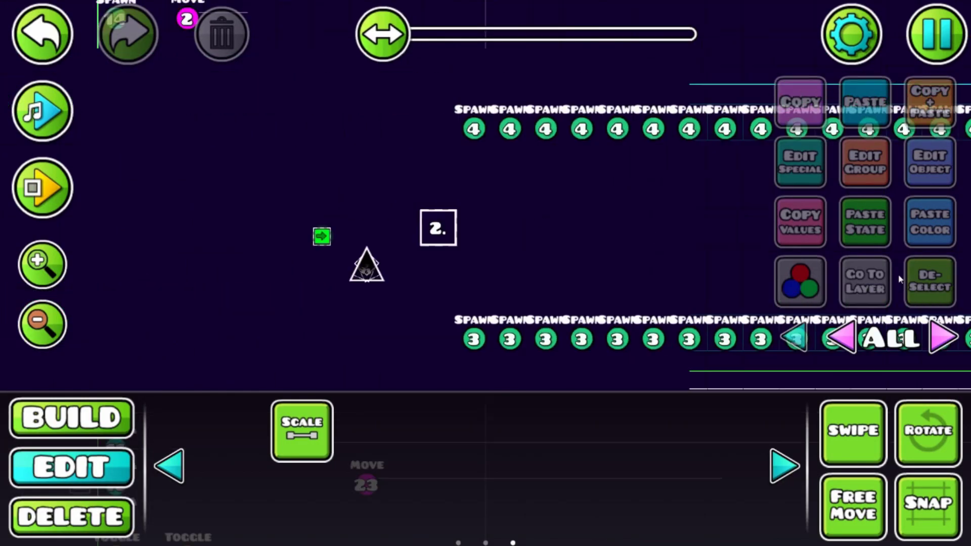
{"action": "left_click", "coordinate": [358, 254]}
{"action": "left_click", "coordinate": [221, 35]}
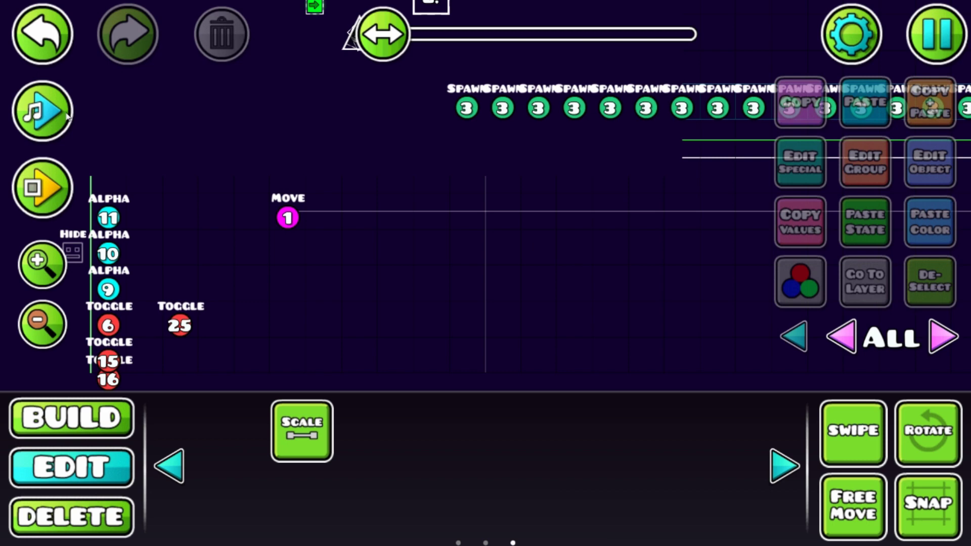
{"action": "left_click", "coordinate": [41, 188]}
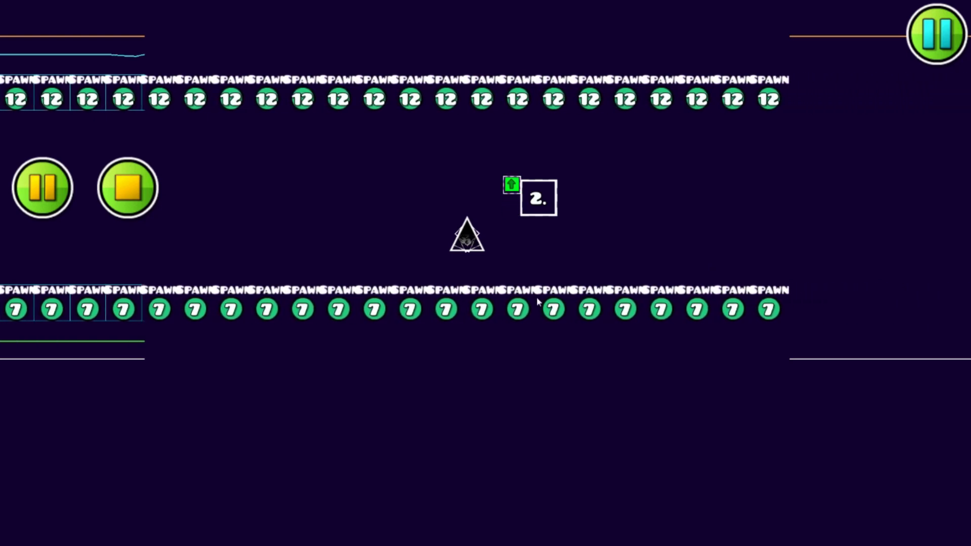
{"action": "left_click", "coordinate": [132, 190]}
{"action": "left_click", "coordinate": [55, 190]}
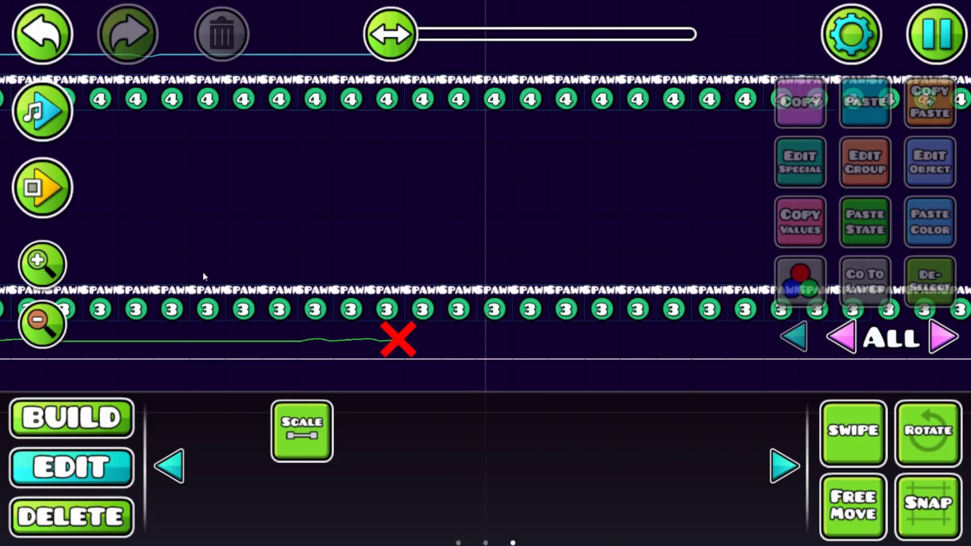
- Select the object by the green arrow player to inspect its group and layer details, and deselect it
{"action": "left_click", "coordinate": [43, 325]}
{"action": "left_click", "coordinate": [42, 324]}
{"action": "left_click_drag", "start_coordinate": [386, 264], "coordinate": [610, 297]}
{"action": "left_click_drag", "start_coordinate": [208, 306], "coordinate": [481, 278]}
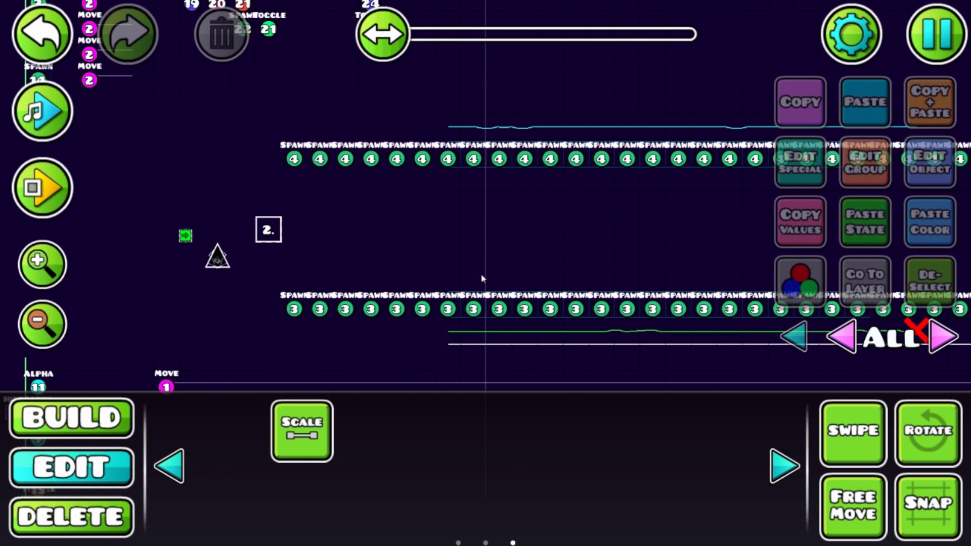
{"action": "left_click_drag", "start_coordinate": [165, 279], "coordinate": [188, 275]}
{"action": "scroll", "coordinate": [290, 261], "scroll_direction": "left", "scroll_amount": 2}
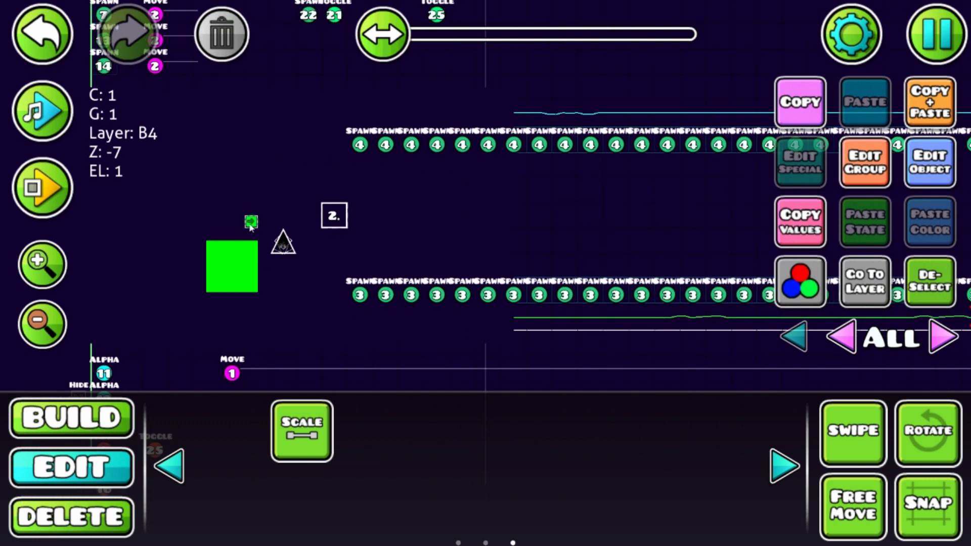
{"action": "left_click", "coordinate": [910, 283]}
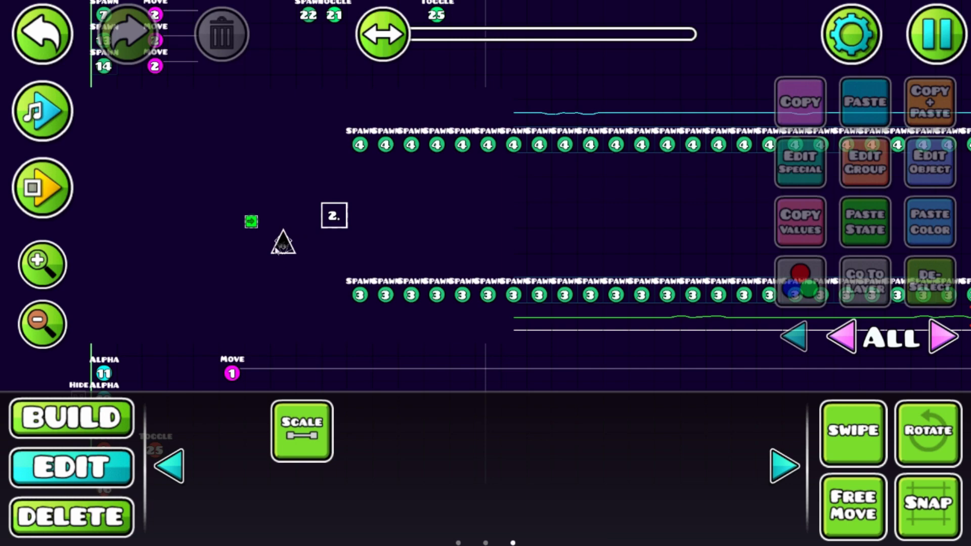
- Inspect the toggle trigger below the collision trigger and the group assignments of the spike under the lower H block
{"action": "left_click_drag", "start_coordinate": [358, 213], "coordinate": [357, 321]}
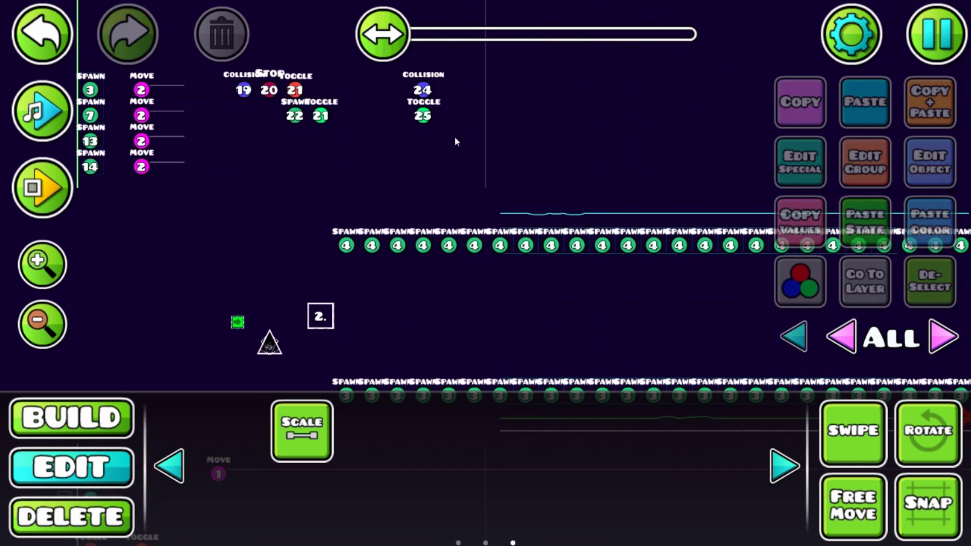
{"action": "left_click", "coordinate": [423, 116]}
{"action": "scroll", "coordinate": [420, 185], "scroll_direction": "down", "scroll_amount": 4}
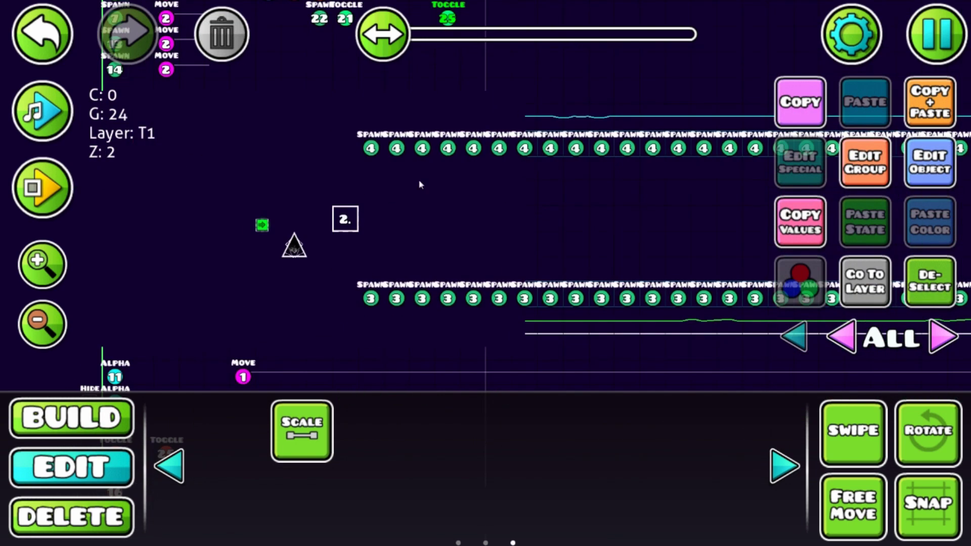
{"action": "left_click", "coordinate": [290, 309]}
{"action": "left_click", "coordinate": [942, 331]}
{"action": "left_click", "coordinate": [248, 303]}
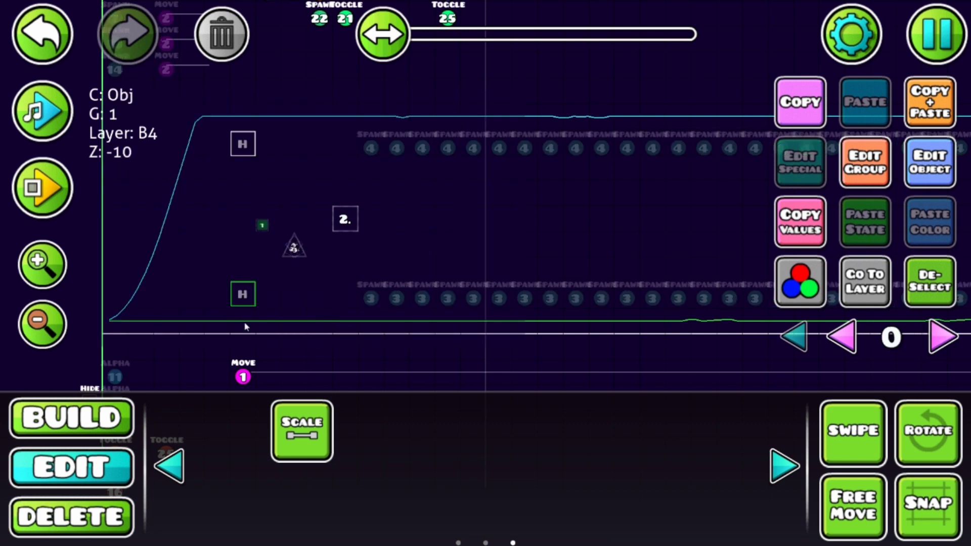
{"action": "left_click", "coordinate": [245, 326]}
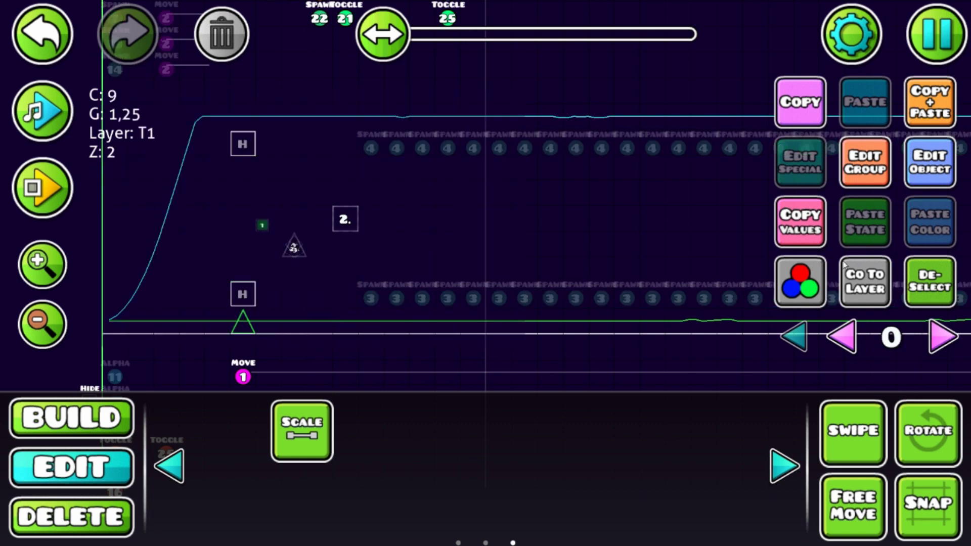
{"action": "left_click", "coordinate": [932, 292]}
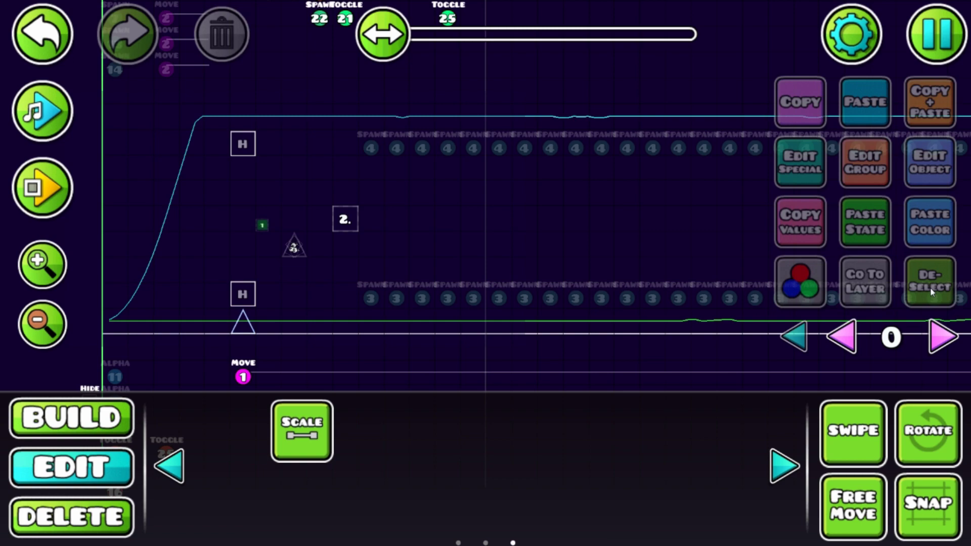
- With all layers shown, inspect the group details of the movable collision block labelled 2 and deselect it
{"action": "left_click", "coordinate": [841, 339]}
{"action": "left_click", "coordinate": [28, 249]}
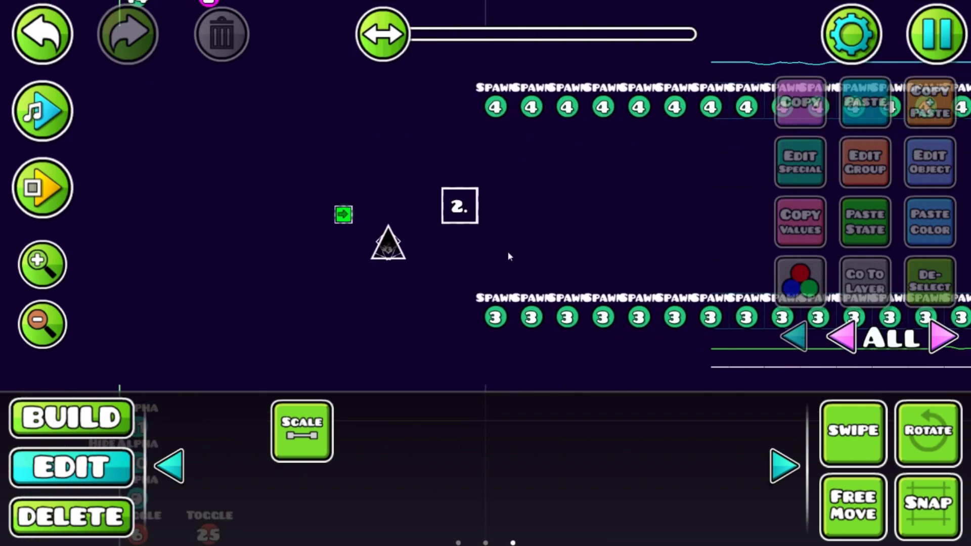
{"action": "left_click", "coordinate": [63, 263]}
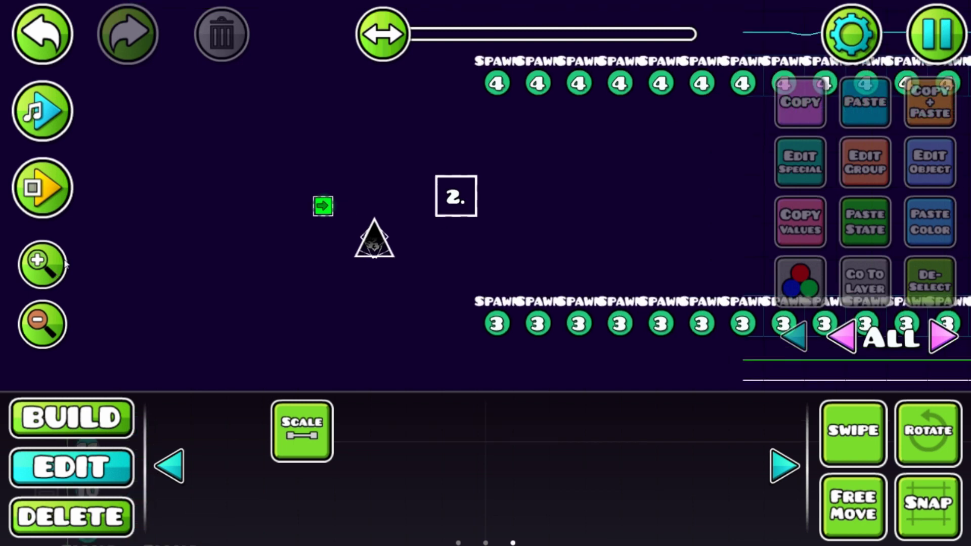
{"action": "left_click", "coordinate": [448, 199]}
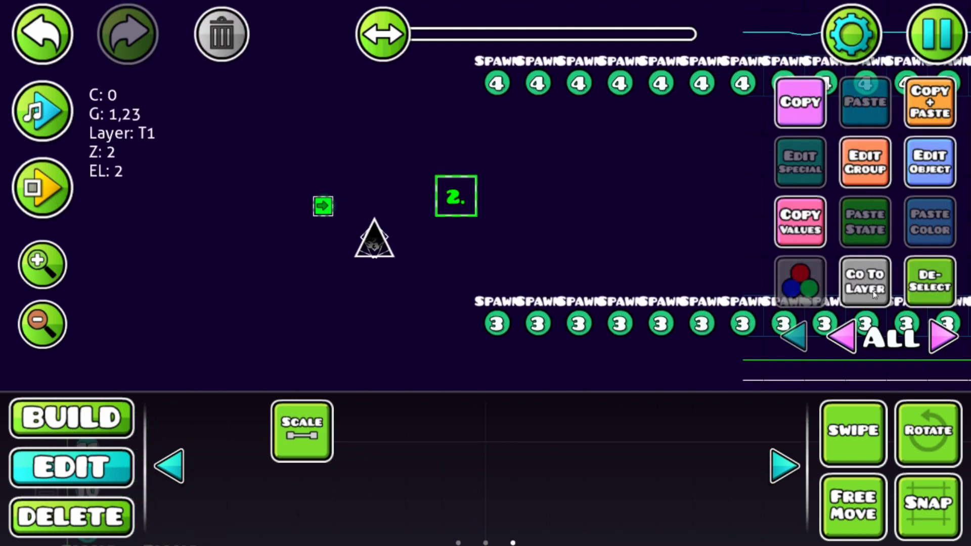
{"action": "left_click", "coordinate": [910, 281]}
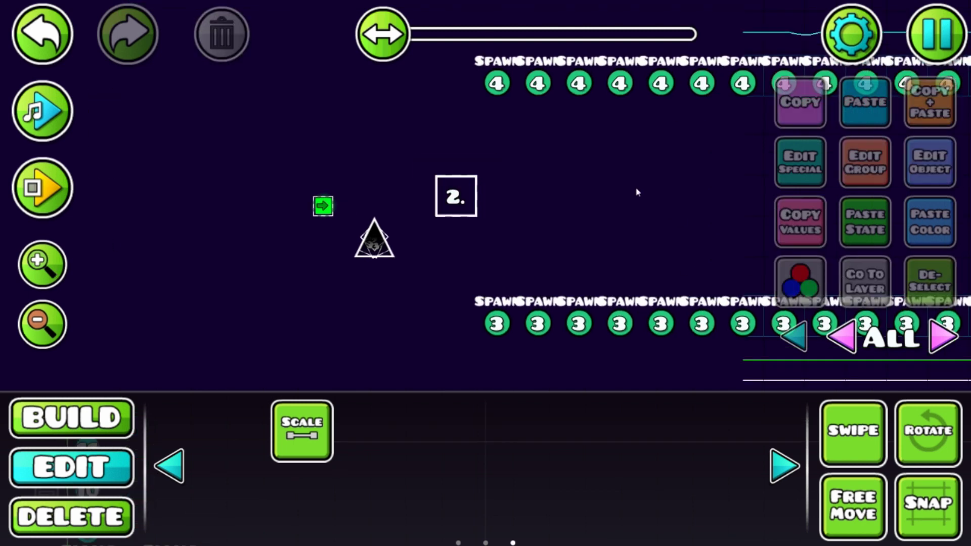